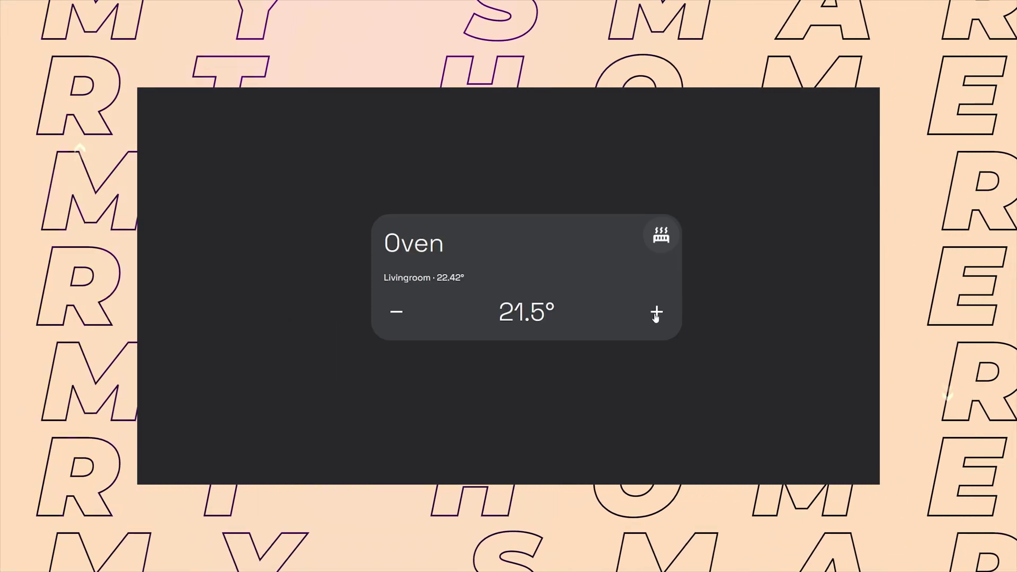
Step: Set the Oven card's target temperature to 21.0° and toggle the oven
click(656, 314)
click(656, 313)
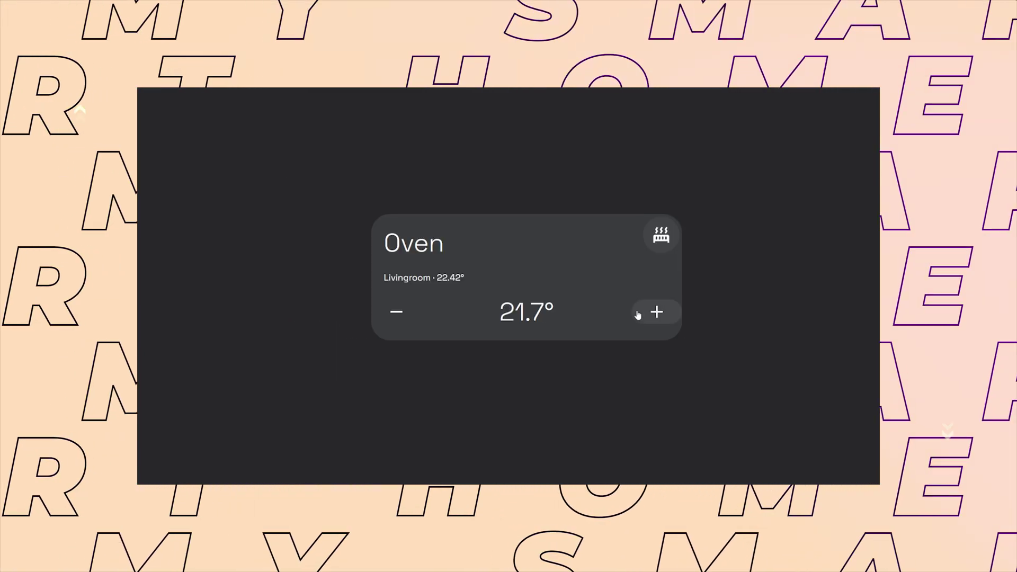
click(398, 313)
click(400, 315)
click(400, 315)
click(400, 315)
click(400, 315)
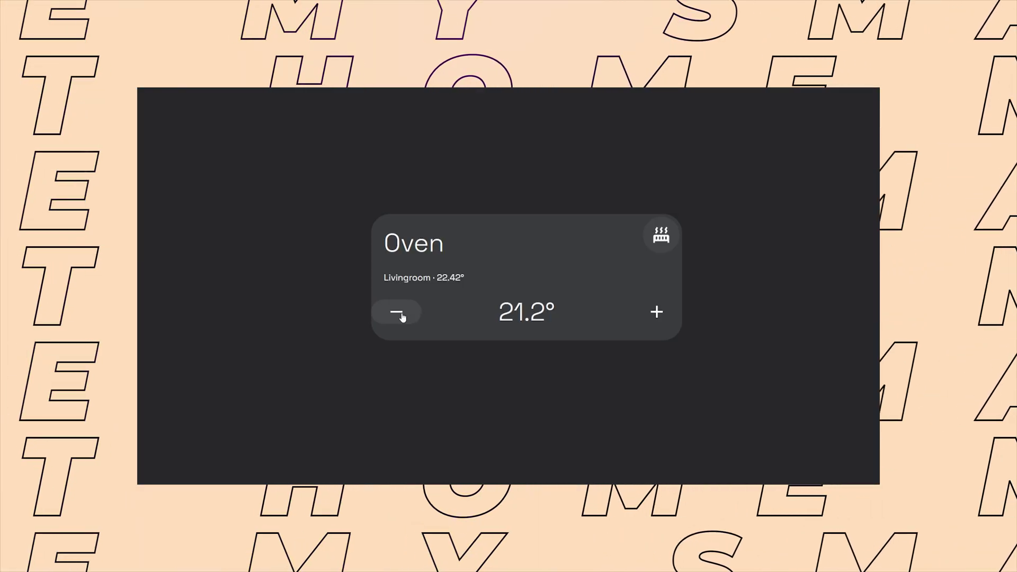
click(400, 314)
click(400, 315)
click(552, 253)
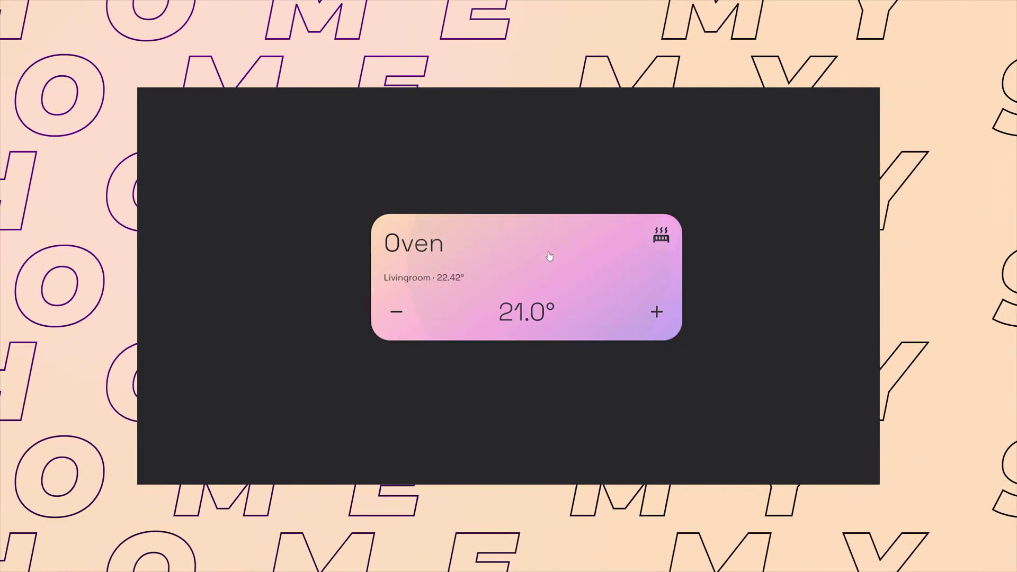
click(549, 256)
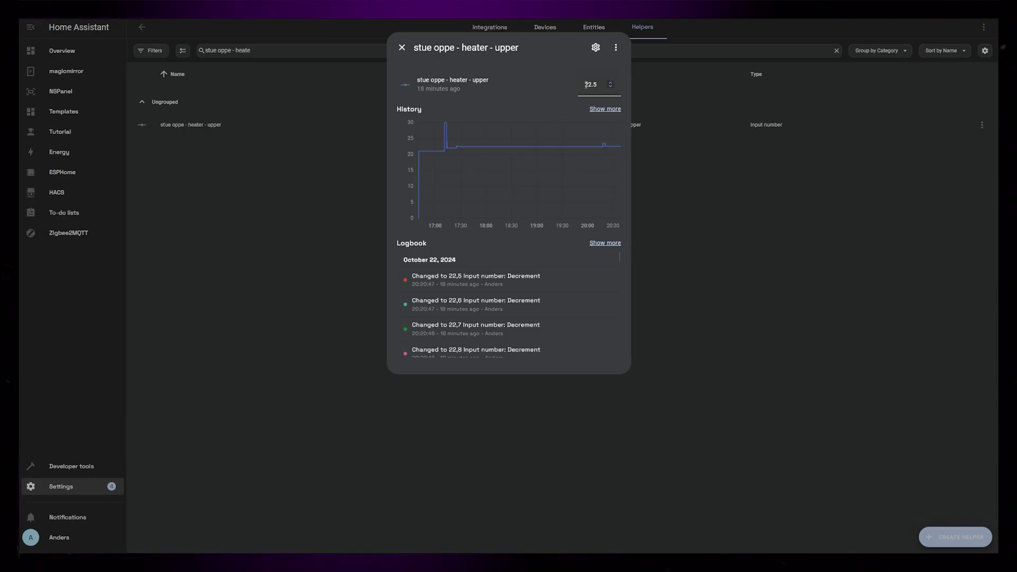
Step: Examine the step size in the settings of the stue oppe - heater - upper helper
click(596, 48)
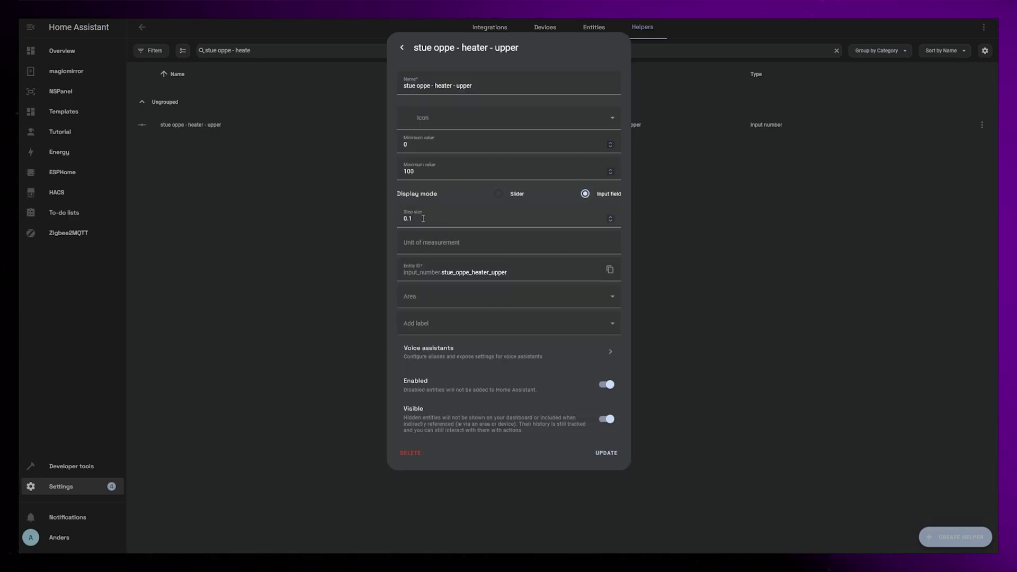
drag(422, 220, 402, 221)
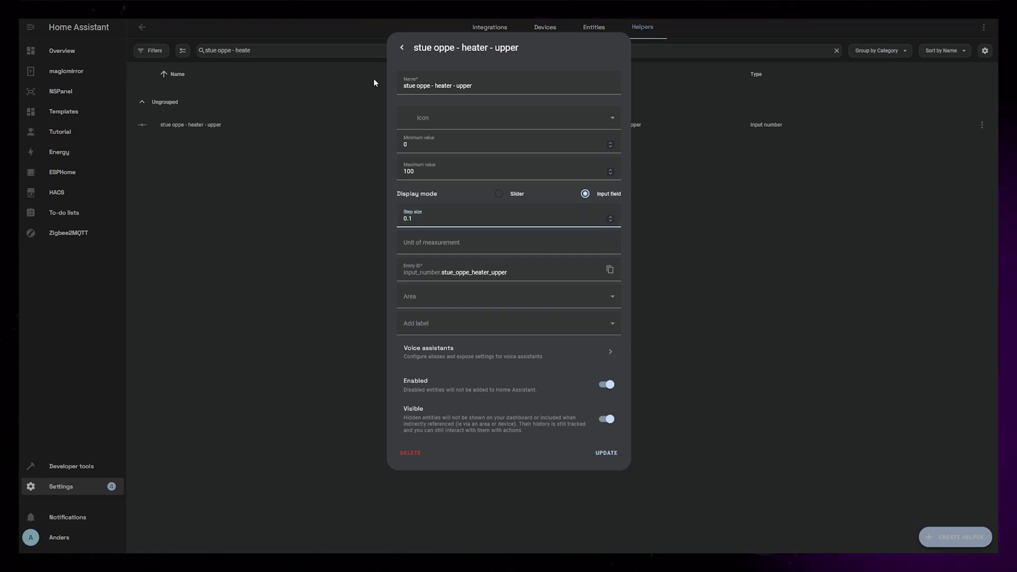
click(401, 48)
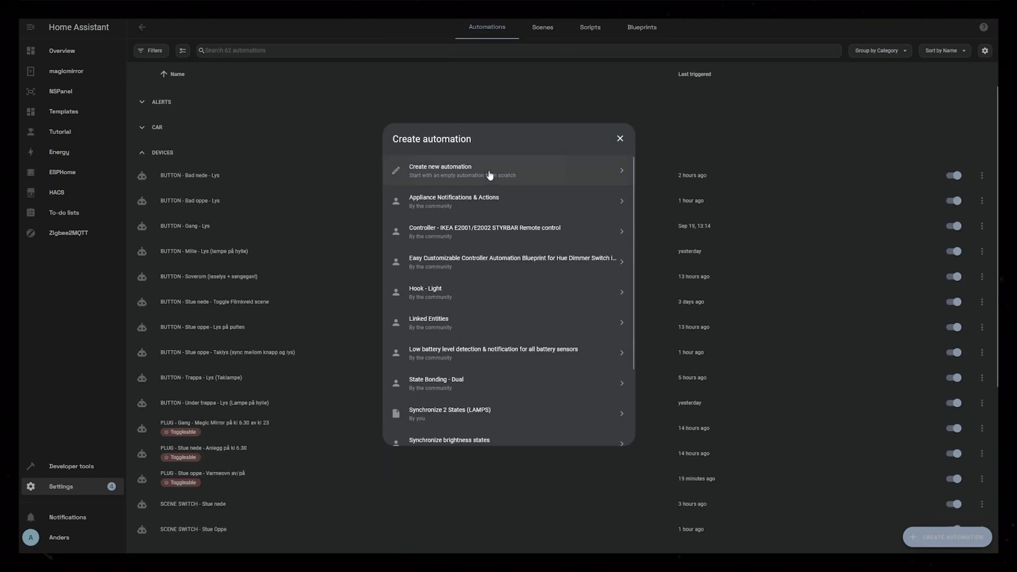
Step: Create a new automation from scratch with a numeric state trigger for the Temperatur - Stue oppe Temperatur entity
click(489, 175)
click(366, 93)
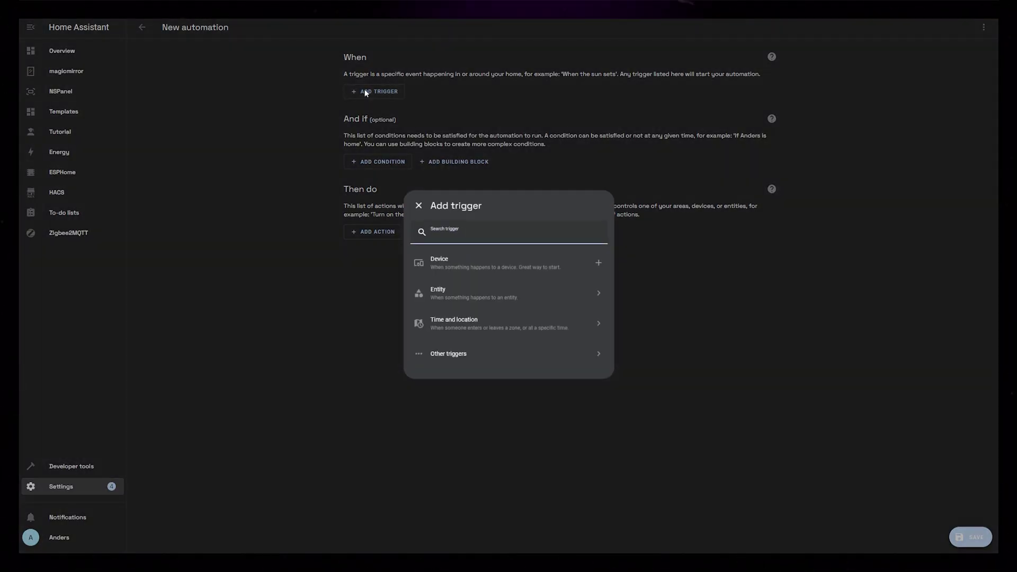
click(466, 265)
click(450, 262)
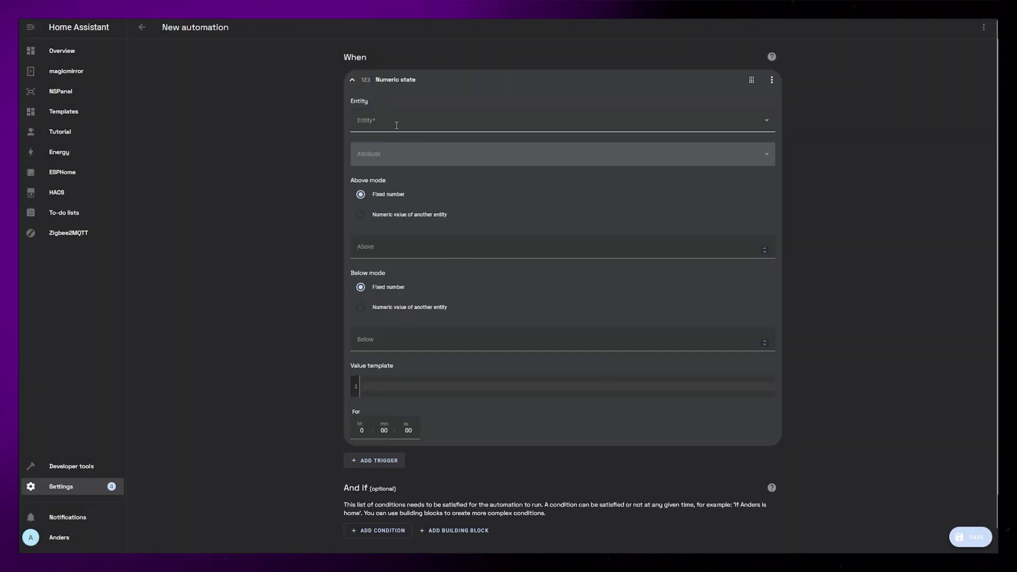
text(stue)
text( oppe temp)
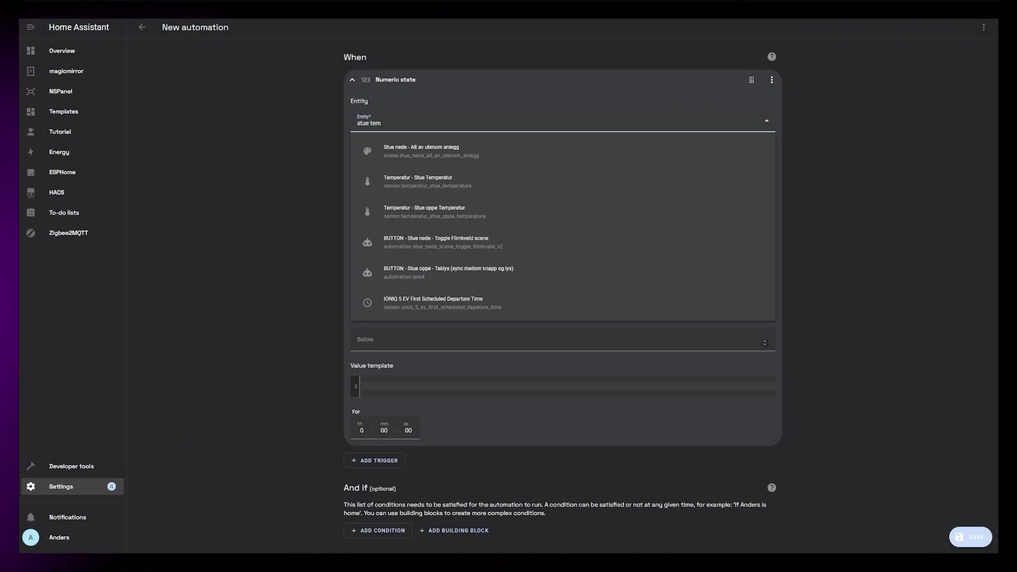
click(423, 148)
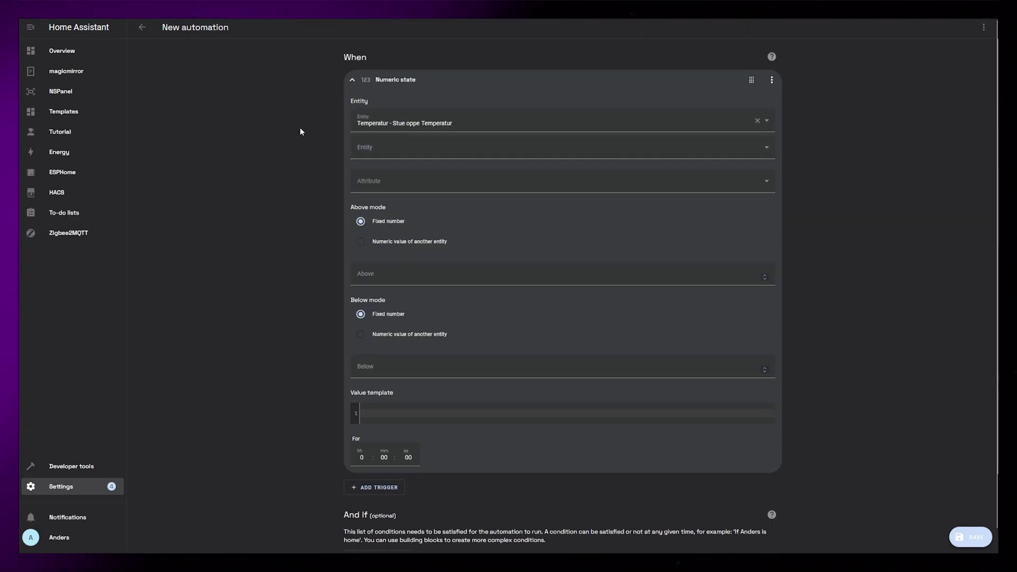
Step: Make the trigger's above limit the numeric value of another entity, stue oppe - heater - upper
click(360, 241)
click(477, 274)
text(stue oppe)
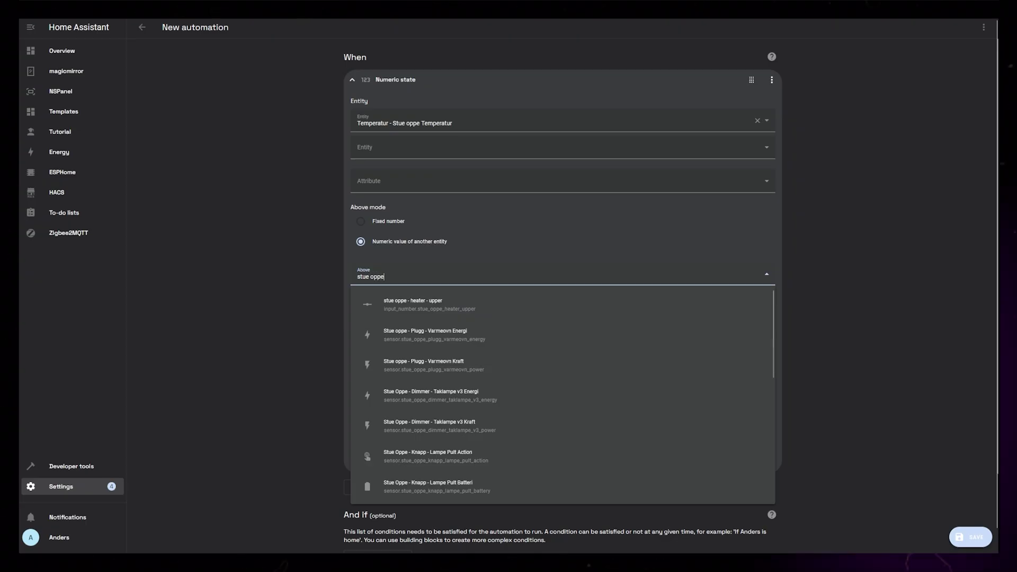
click(400, 306)
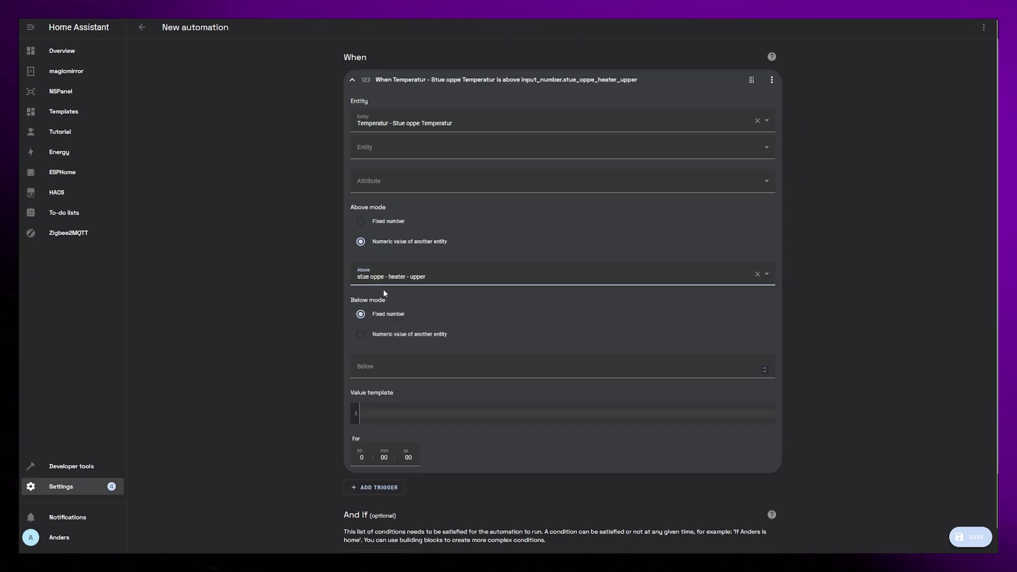
click(281, 244)
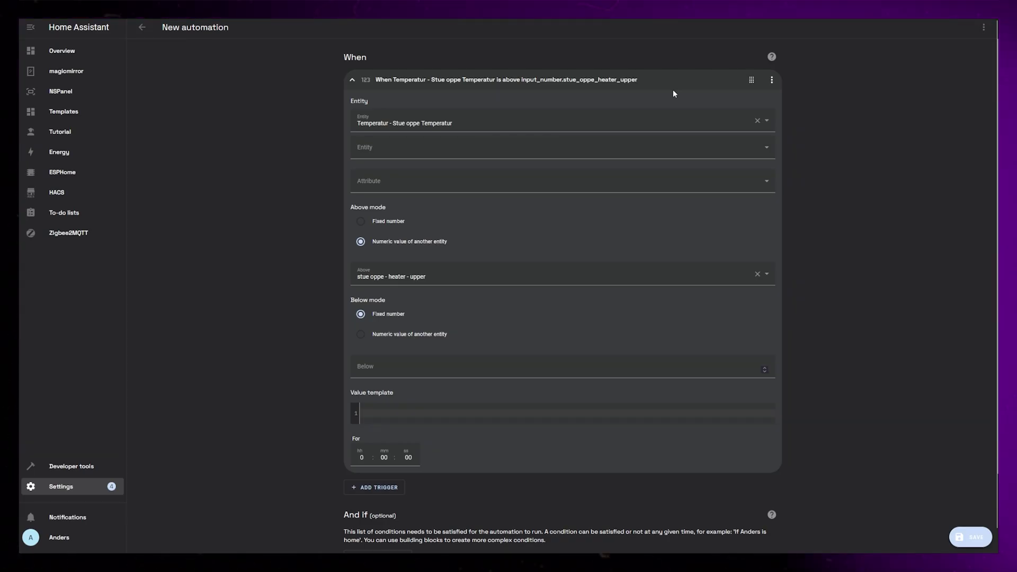
Step: Give the numeric state trigger the ID tempTARGET and collapse it
click(771, 80)
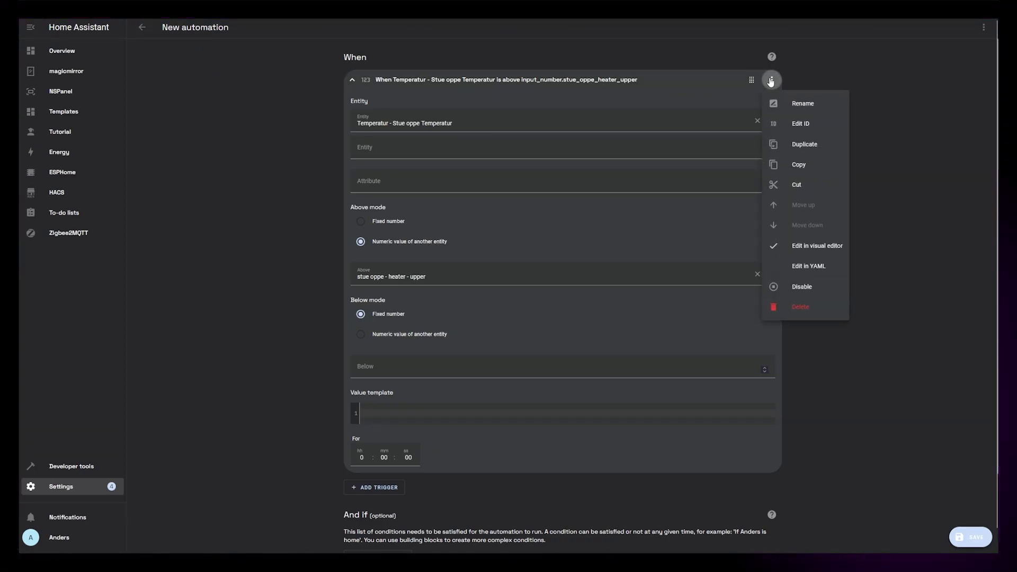
click(794, 123)
text(temp)
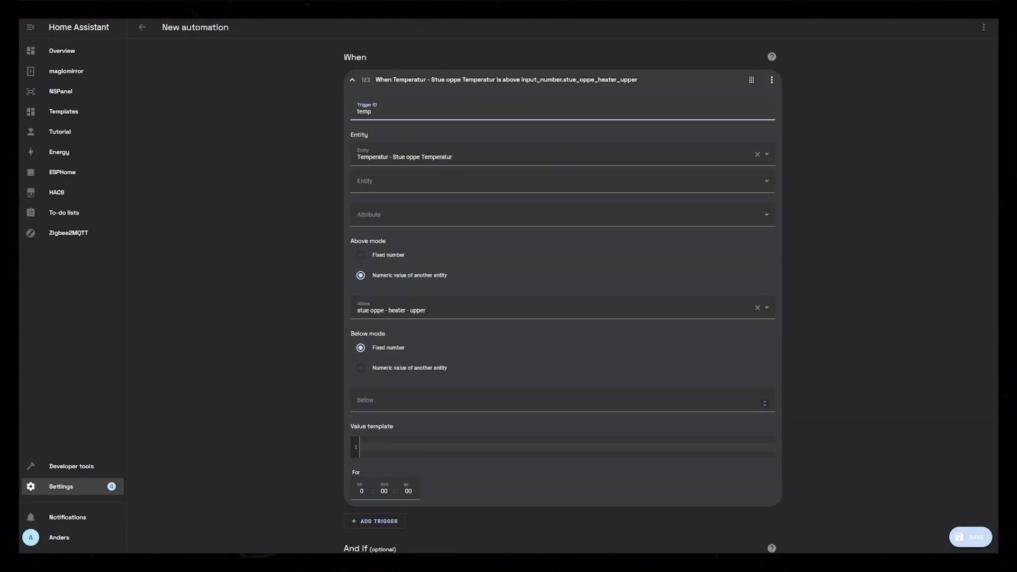
text(TARGET)
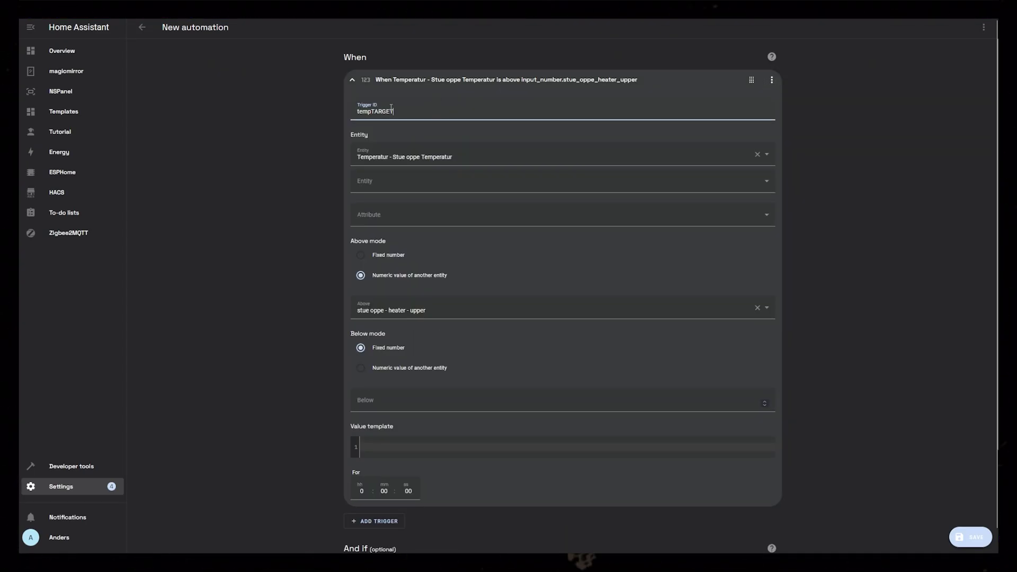
click(352, 81)
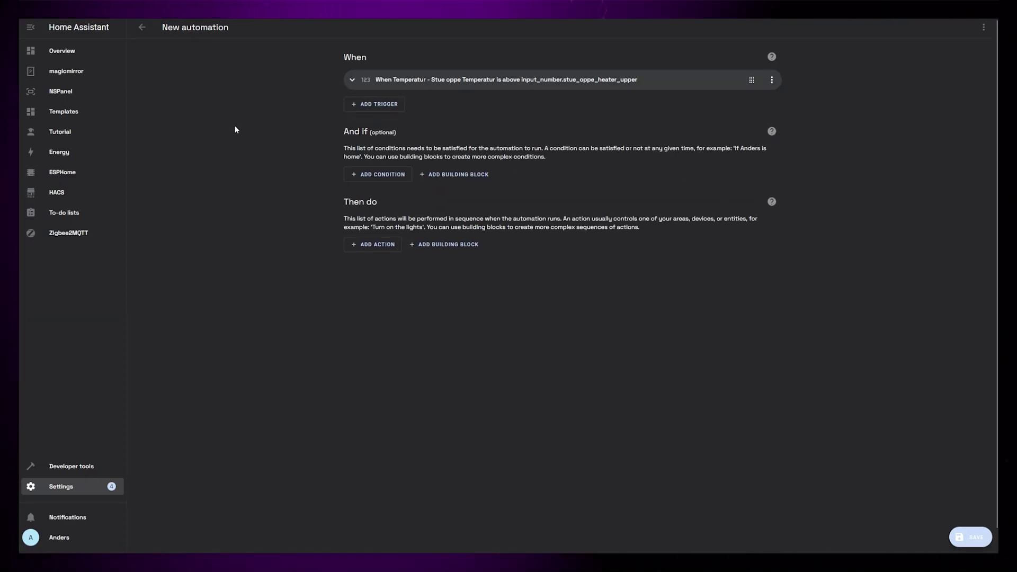
Step: Add a template trigger as the automation's second trigger
click(393, 108)
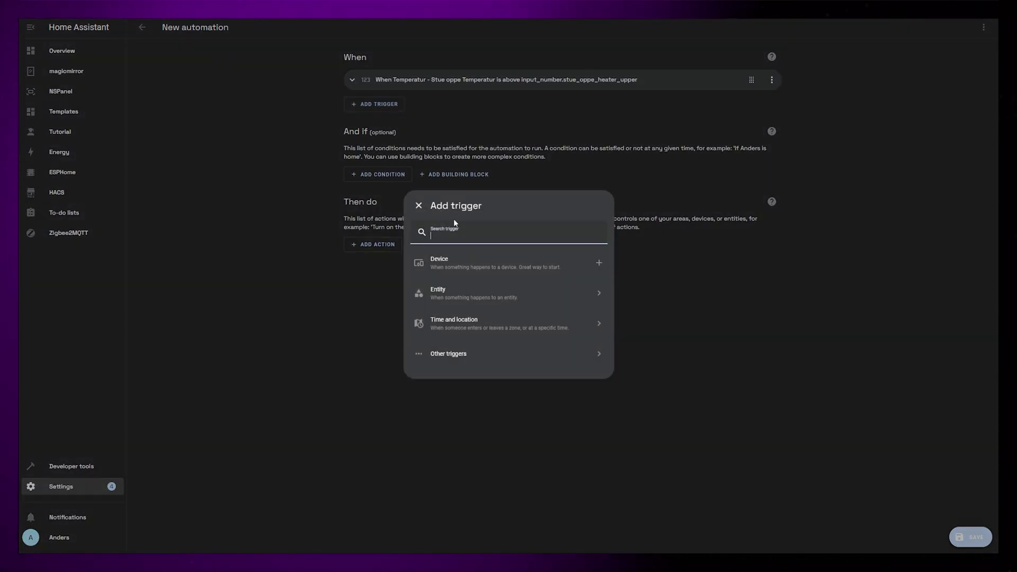
text(templ)
click(504, 265)
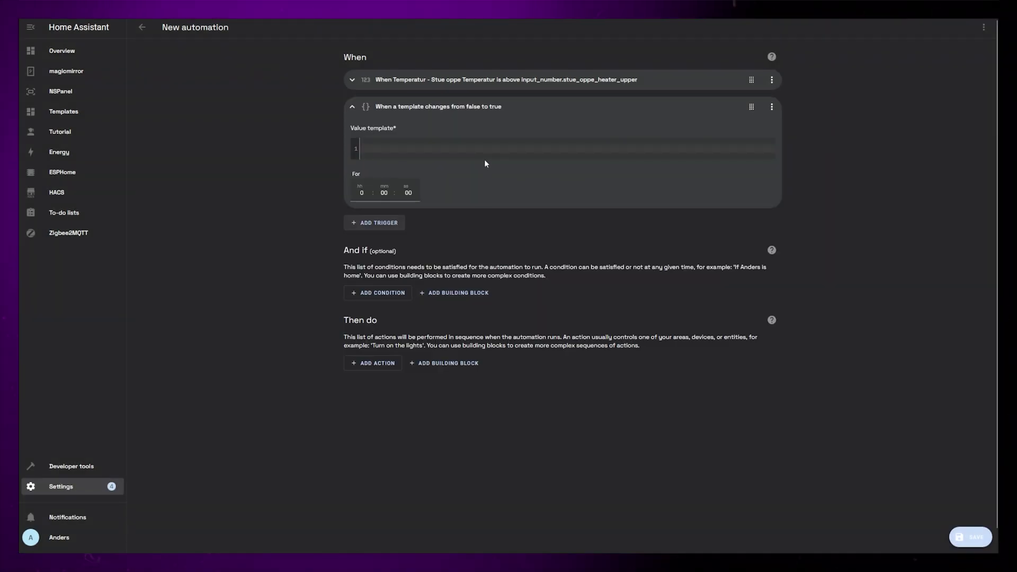
Step: Enter the two-line value template {{ states('sensor.temperatur_stue_oppe_temperature') | float <= states('input_number.stue_oppe_heater_upper') | float -1 }}
text({{)
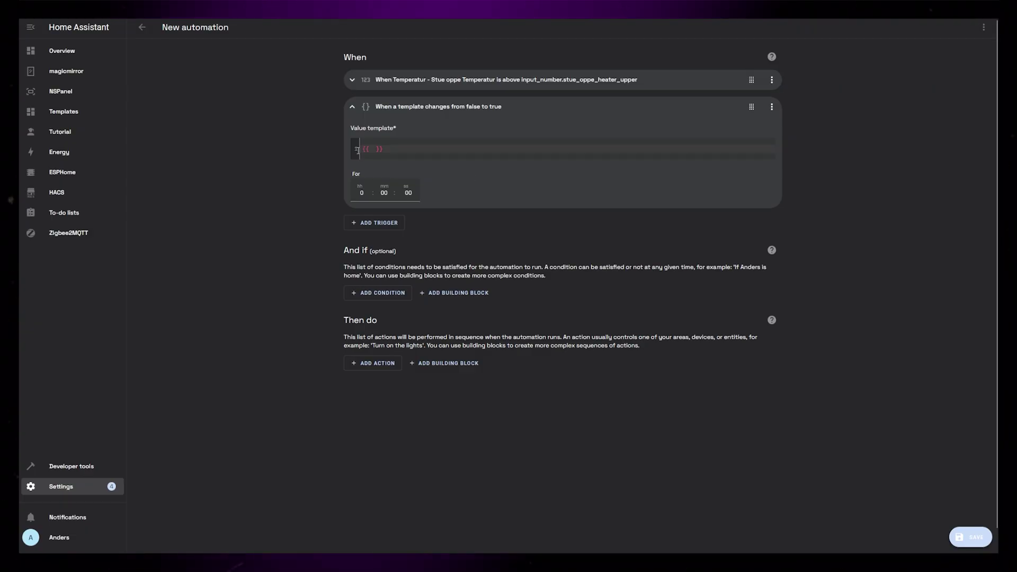
text(states('sensor.temperatur_stue_oppe_temperature'))
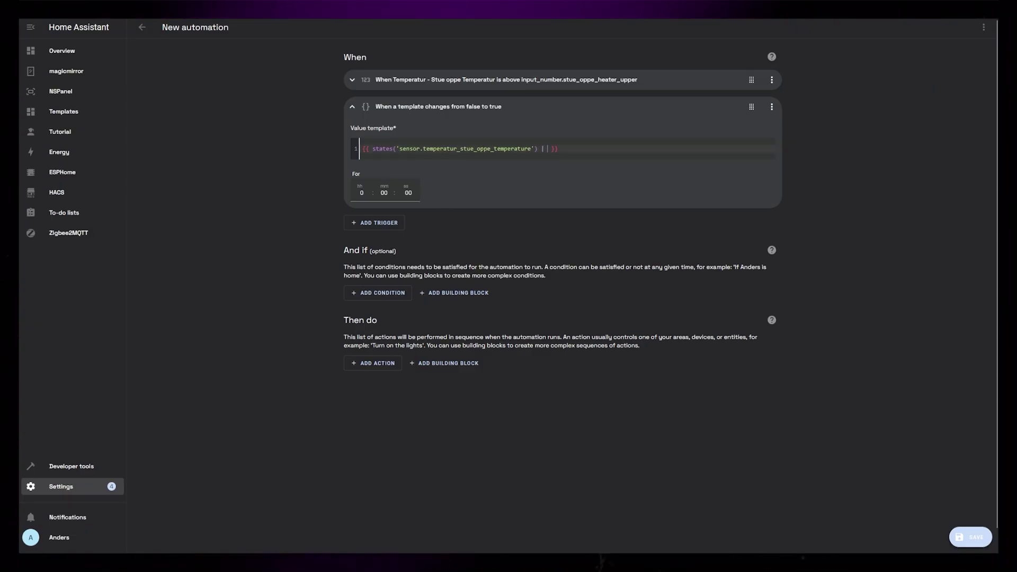
text(| float < )
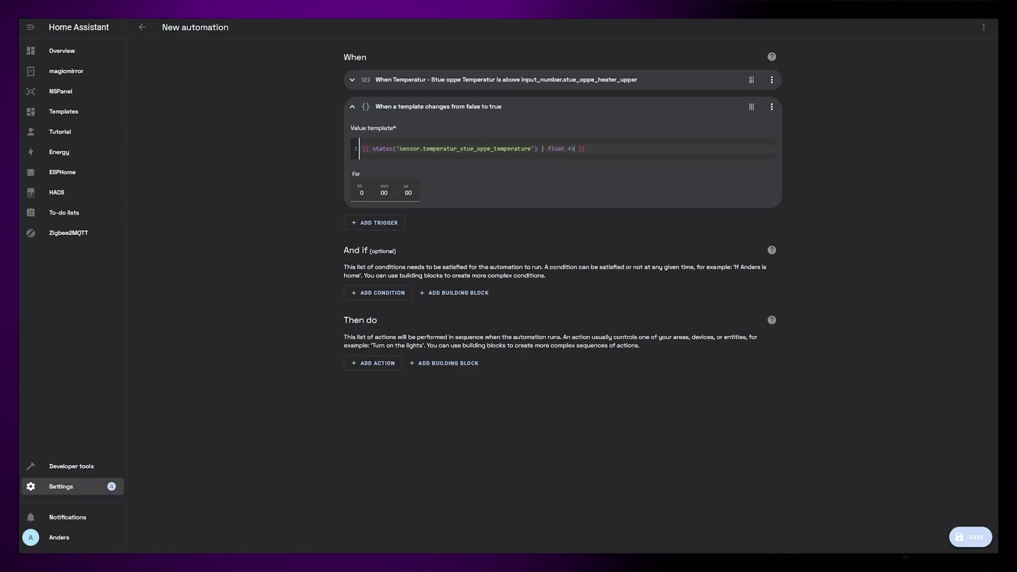
text(>)
key(BackSpace)
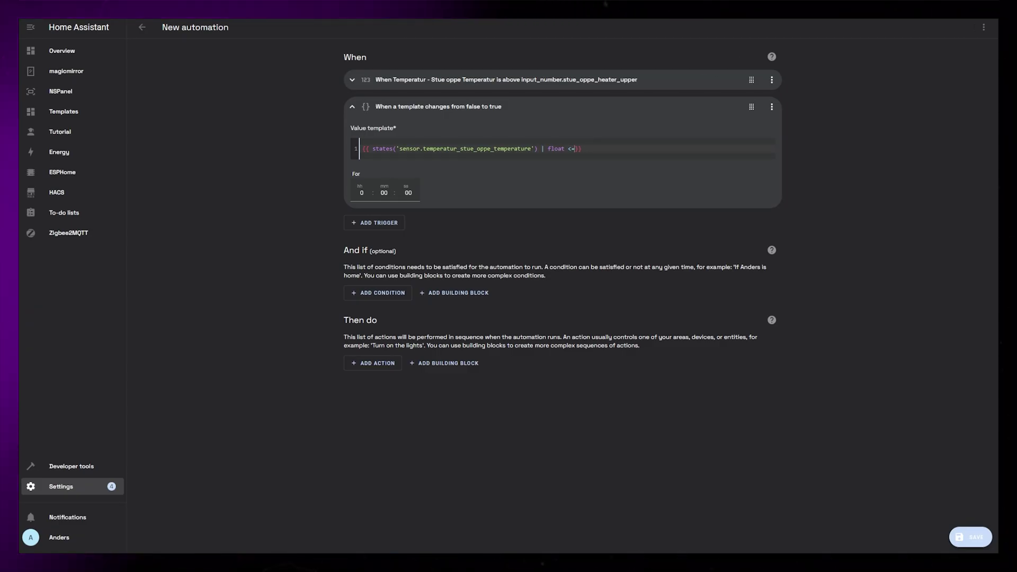
text(=)
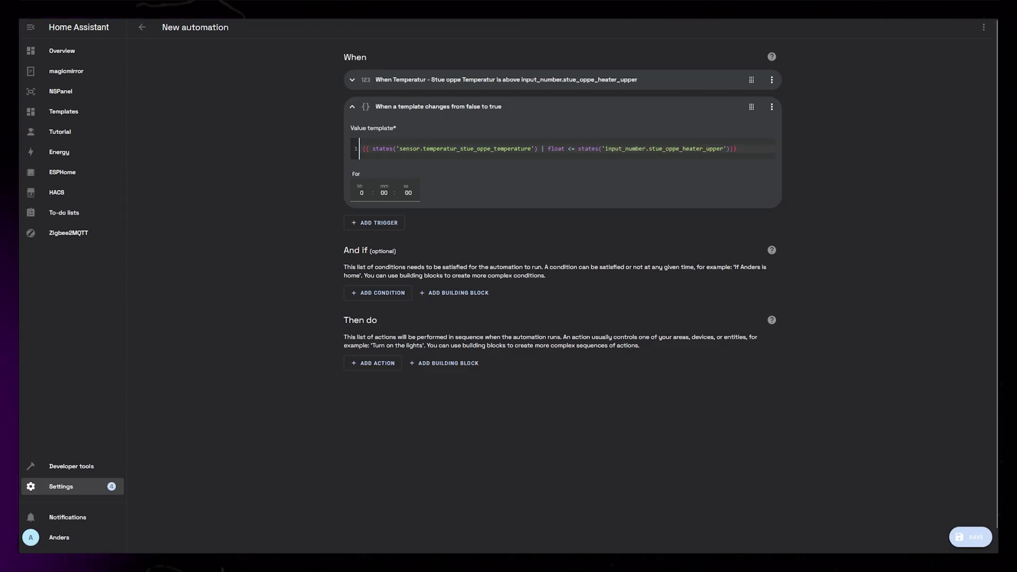
text( | float -1)
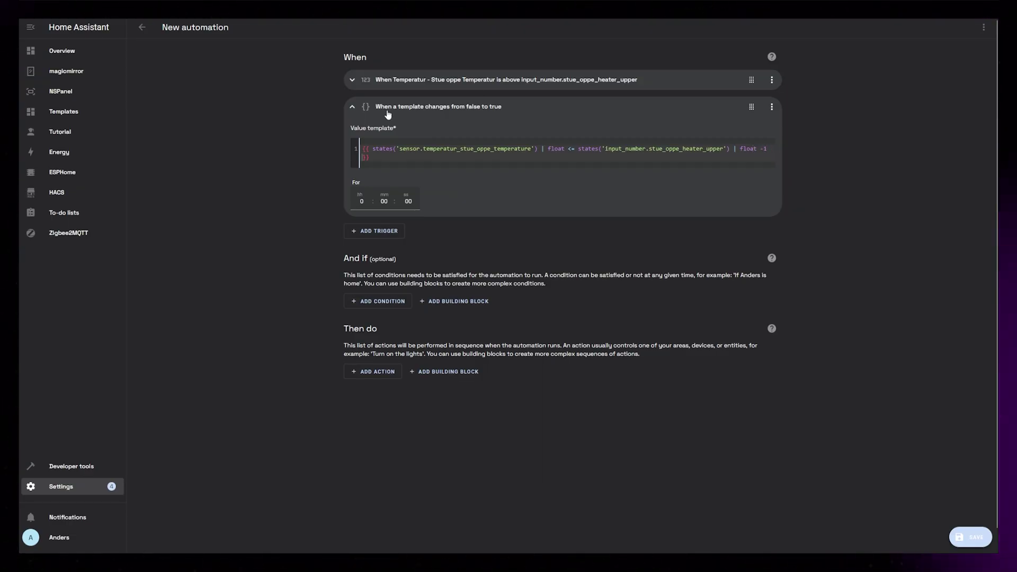
key(Return)
click(596, 157)
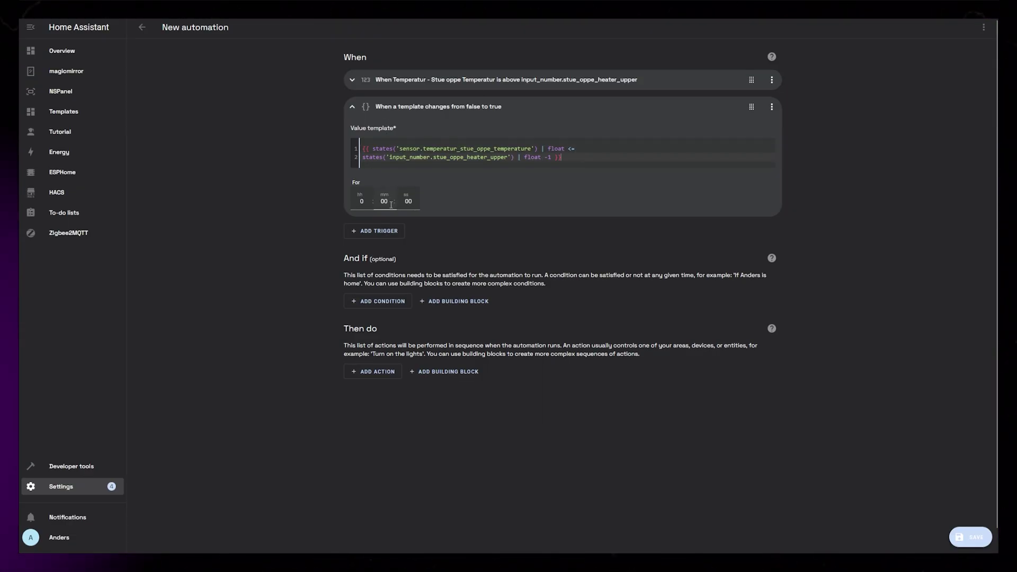
Step: Set the template trigger's duration to 1 minute and its trigger ID to tempTRIGGER
text(1)
click(298, 163)
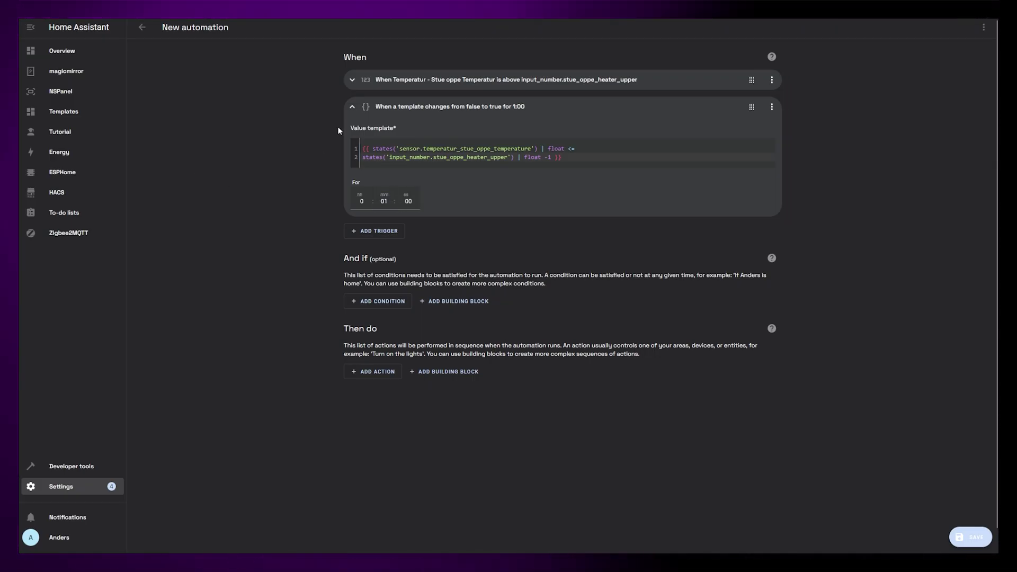
click(772, 106)
click(800, 150)
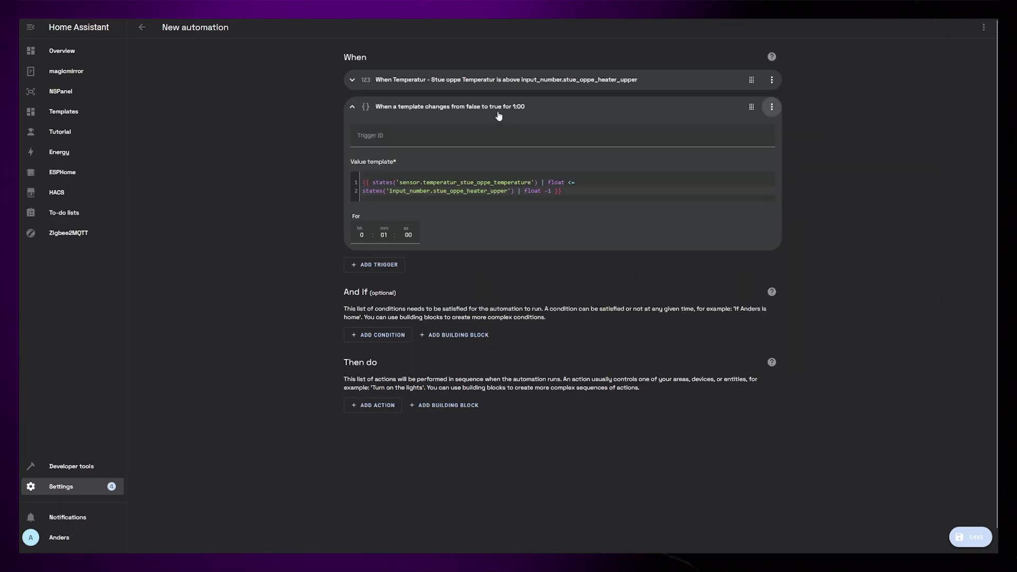
click(427, 143)
text(tempTRIGGER)
click(310, 116)
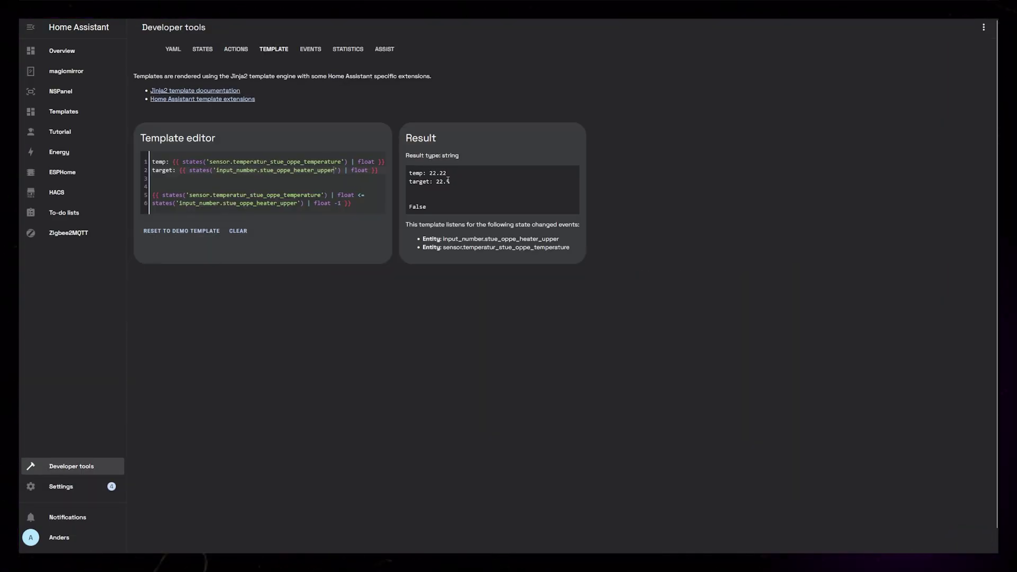
Step: Test the comparison in the developer tools template editor with target offsets of -2 and -0.2
click(341, 203)
key(BackSpace)
text(2)
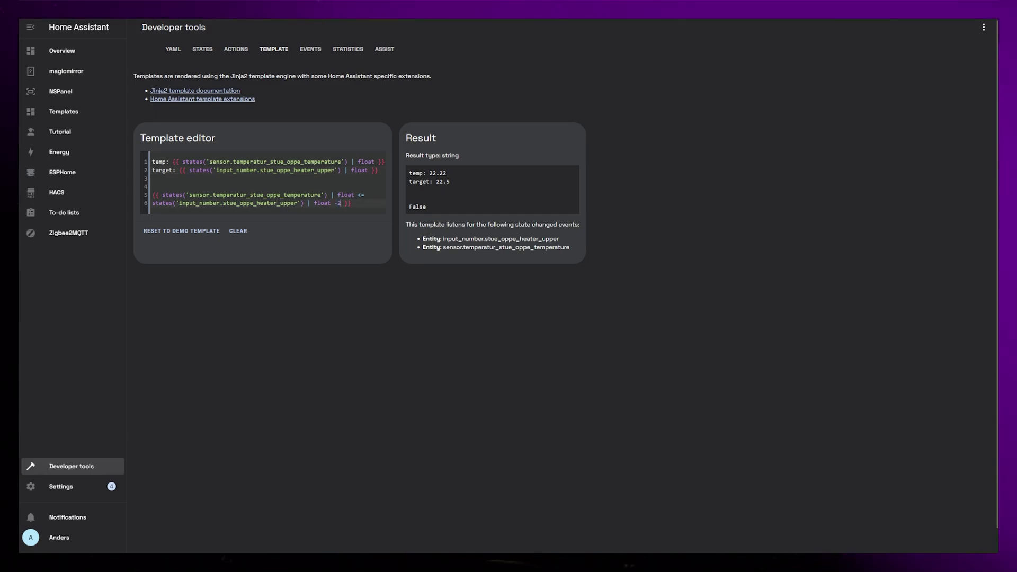
click(337, 203)
text(0.)
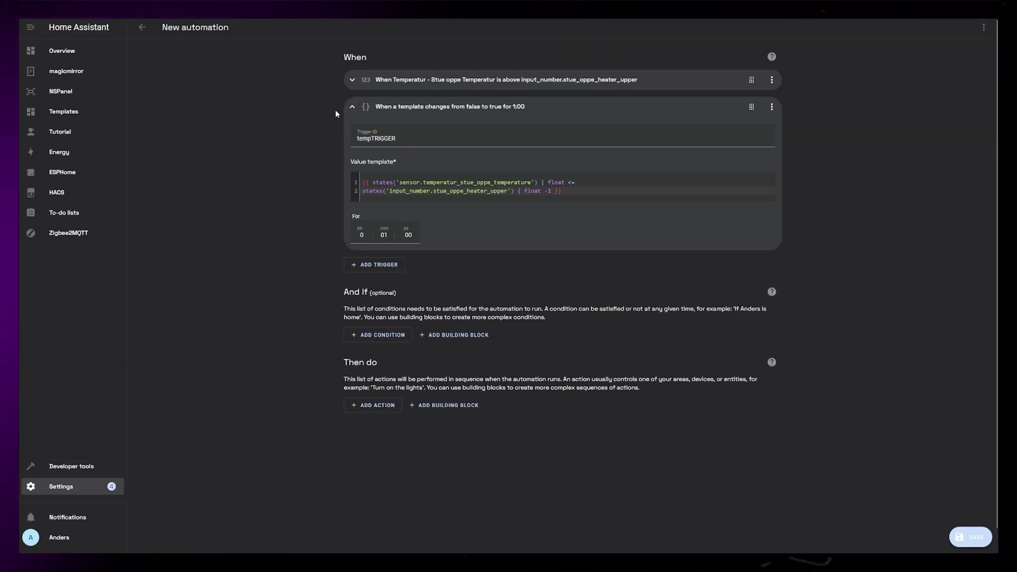
Step: Collapse the template trigger, then add a Choose action and expand its first option
click(346, 109)
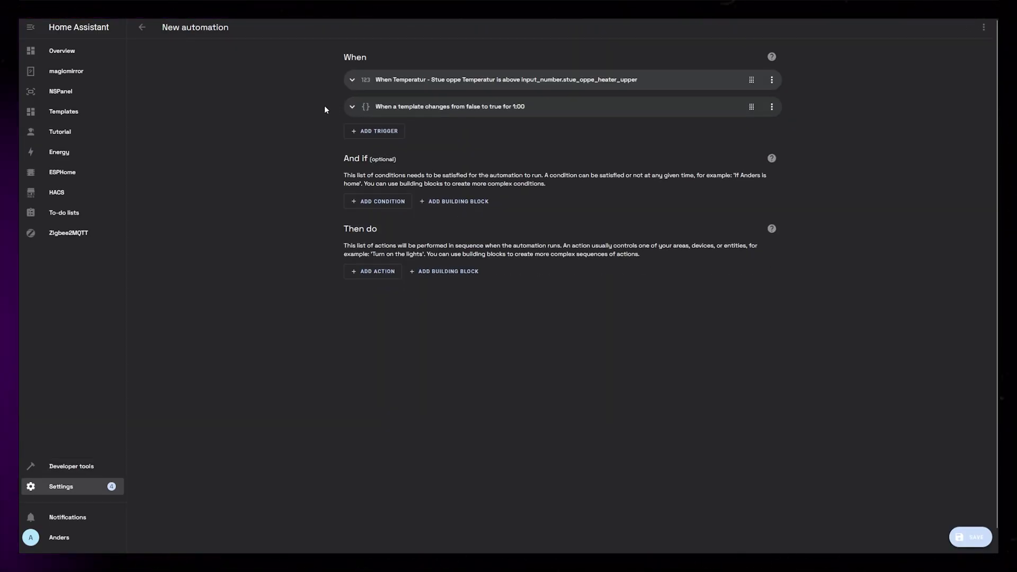
click(377, 273)
text(choose)
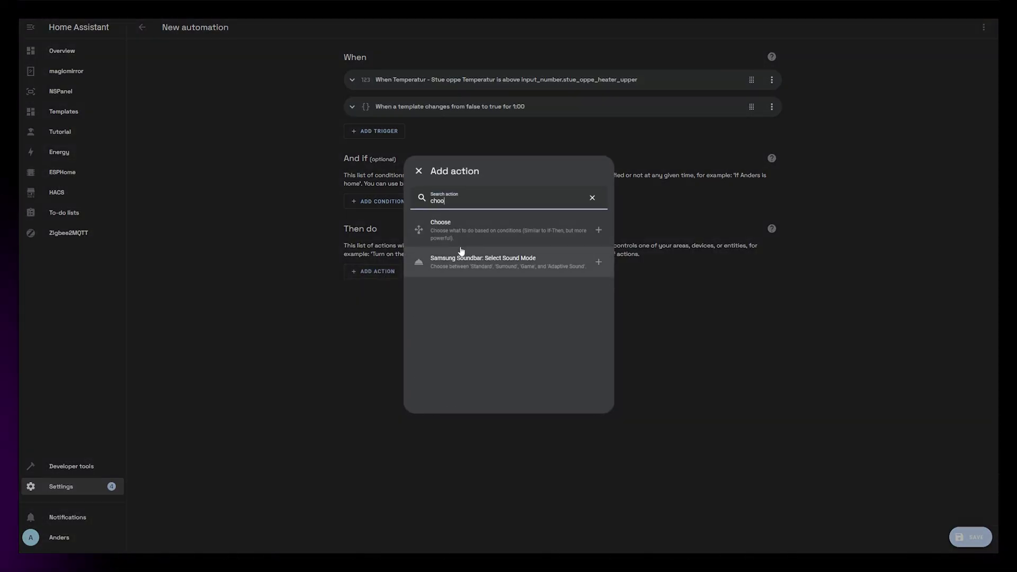
click(461, 229)
click(371, 276)
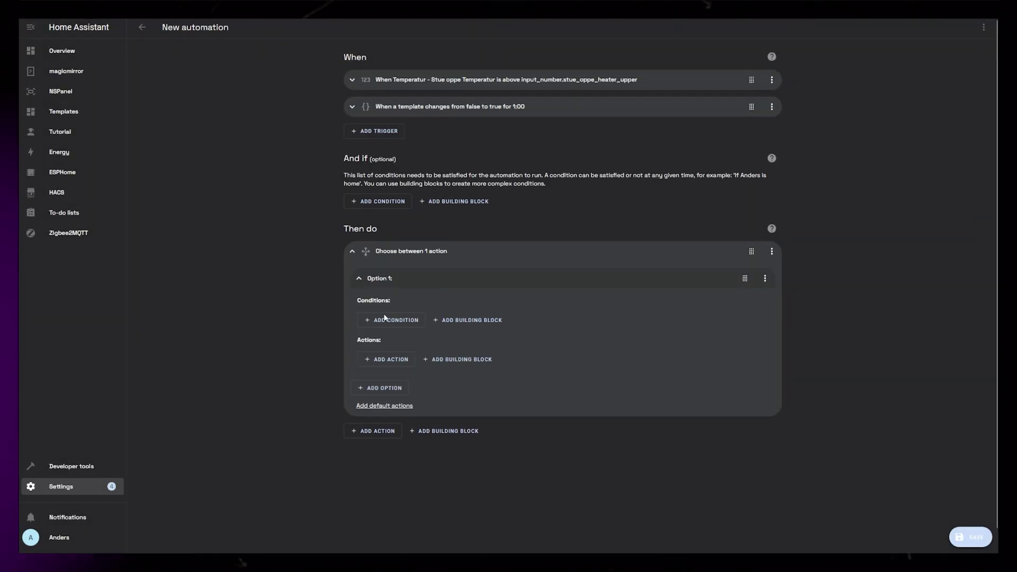
Step: Add a triggered-by condition to the first Choose option with tempTARGET selected, and collapse it
click(379, 320)
text(trigger)
click(442, 246)
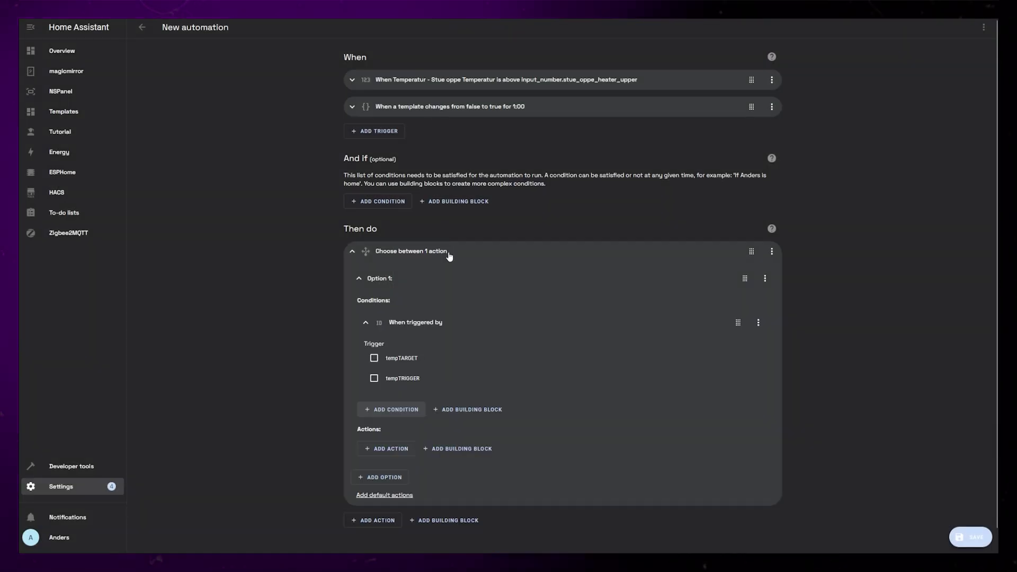
click(375, 359)
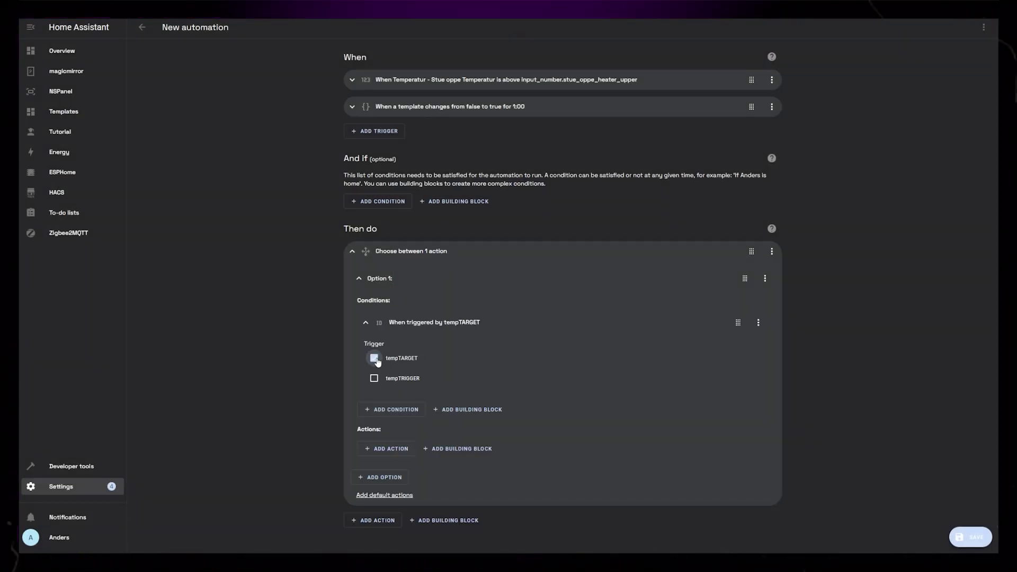
click(365, 322)
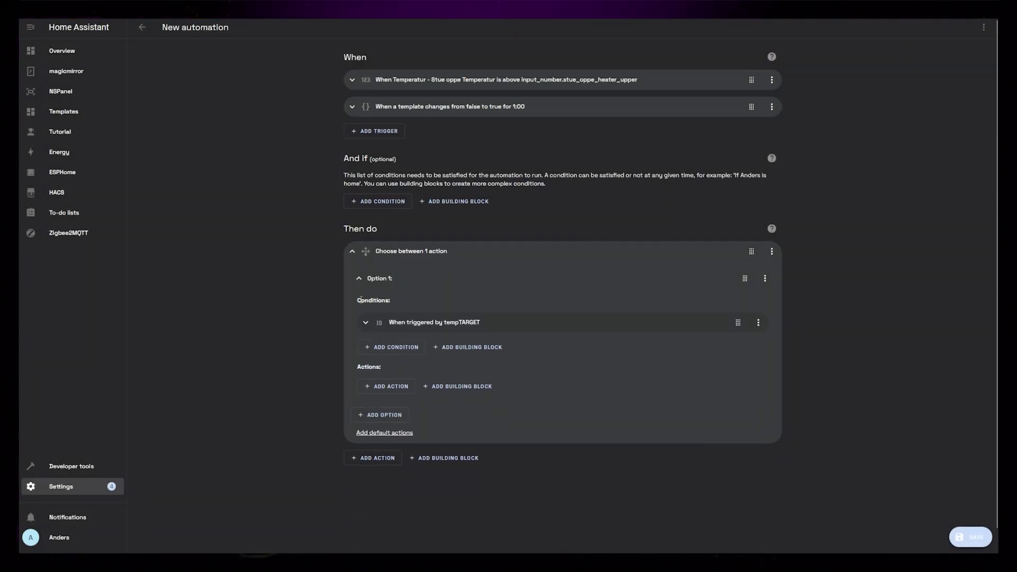
Step: Add a device action to the first option that turns off Stue oppe - Plugg - Varmeovn
click(388, 387)
click(450, 228)
click(405, 423)
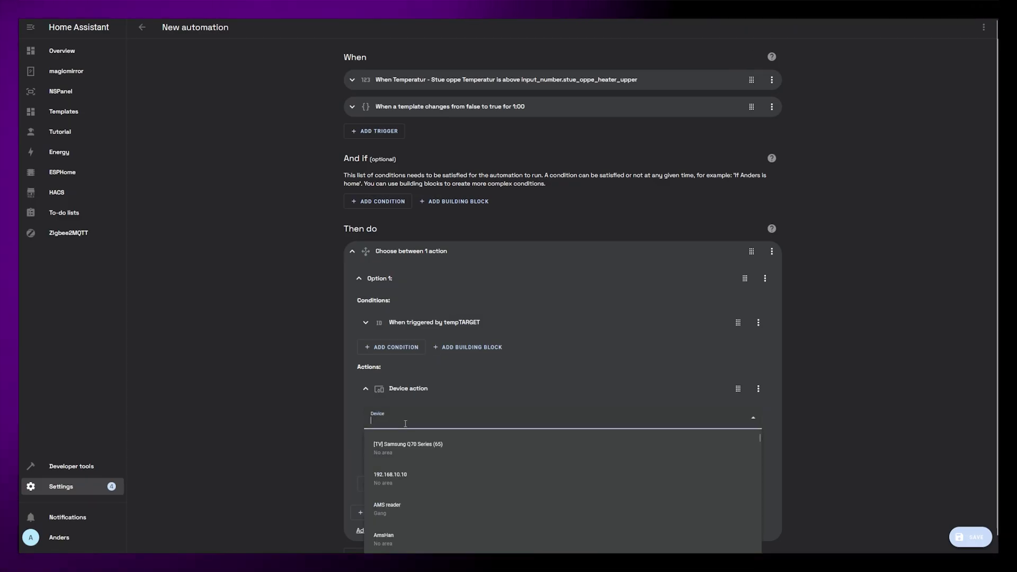
text(stue oppe)
click(415, 448)
click(417, 454)
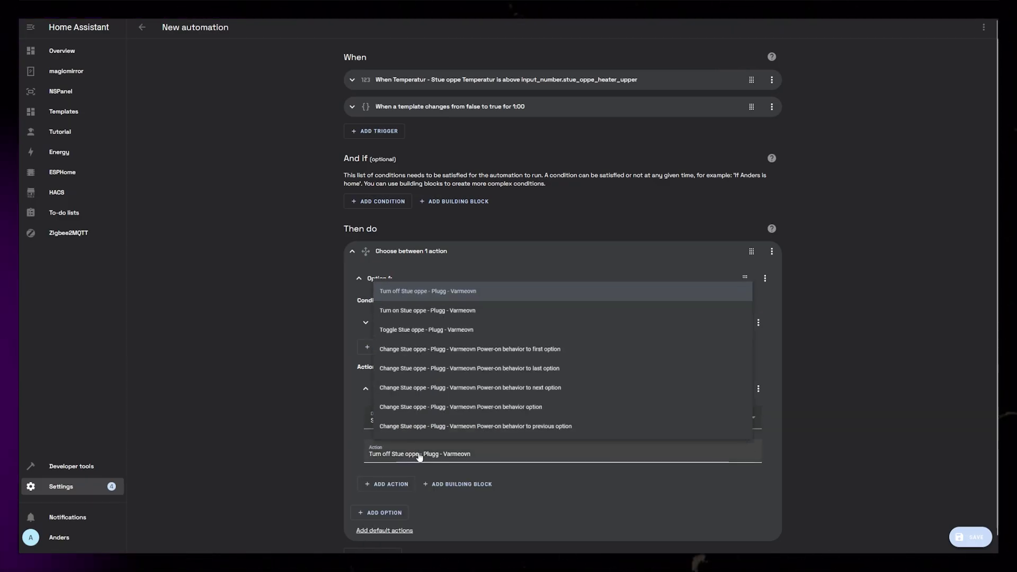
click(415, 289)
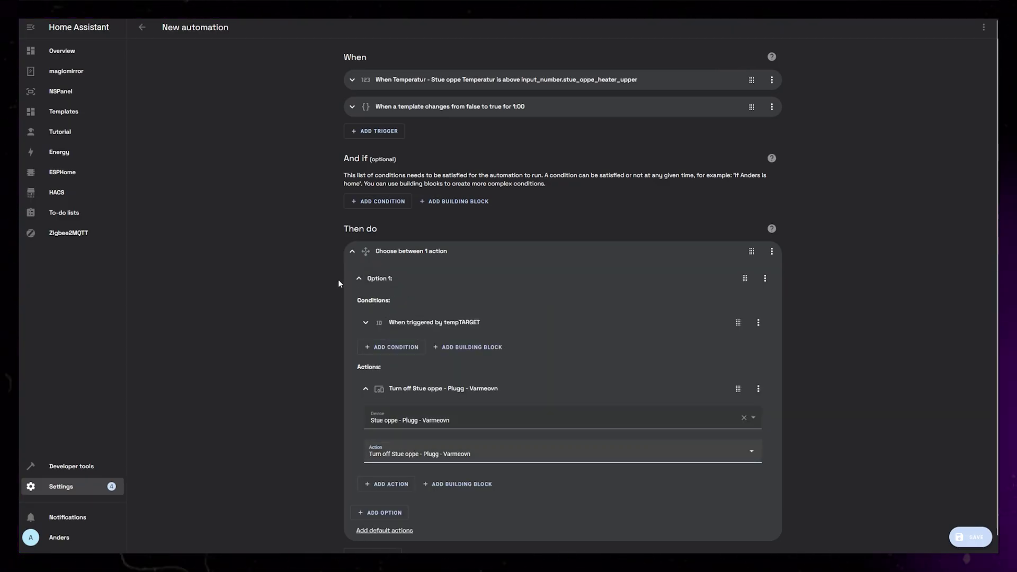
click(365, 390)
Step: Review the numeric temperature trigger's settings, and duplicate the first Choose option
click(535, 81)
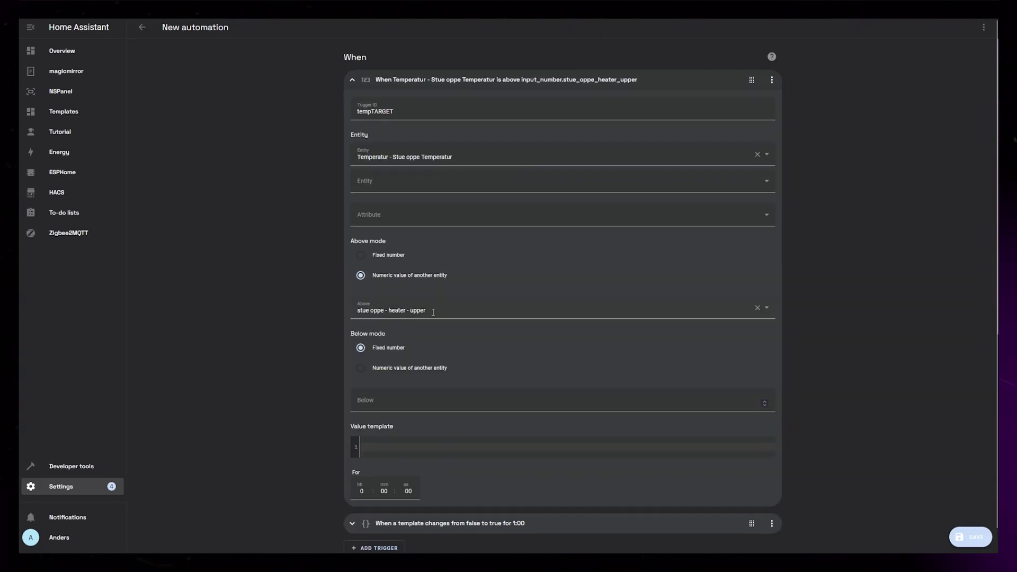
click(352, 80)
click(358, 279)
click(765, 278)
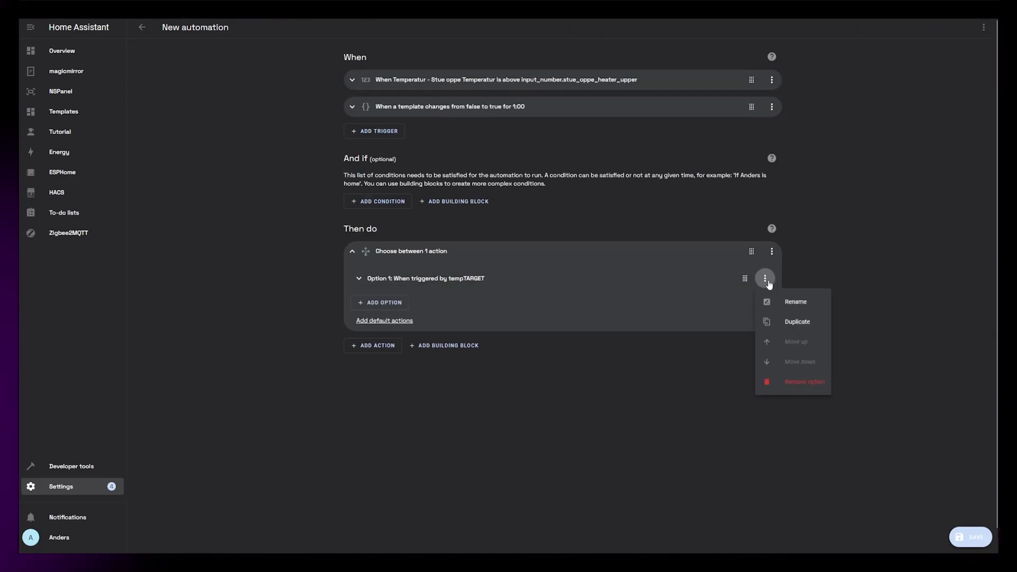
click(786, 323)
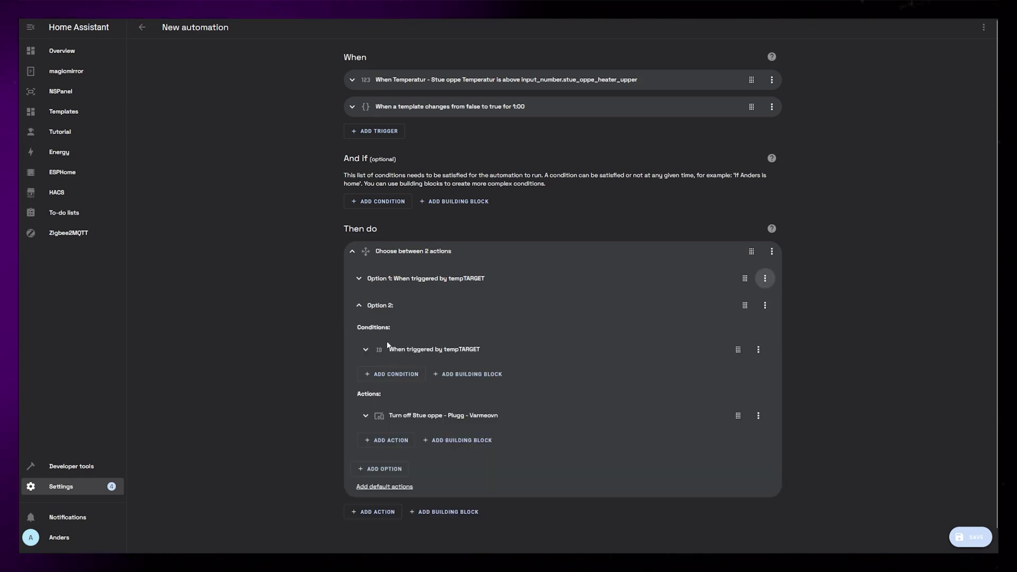
Step: Switch the duplicated option's triggered-by condition to tempTRIGGER only
click(366, 350)
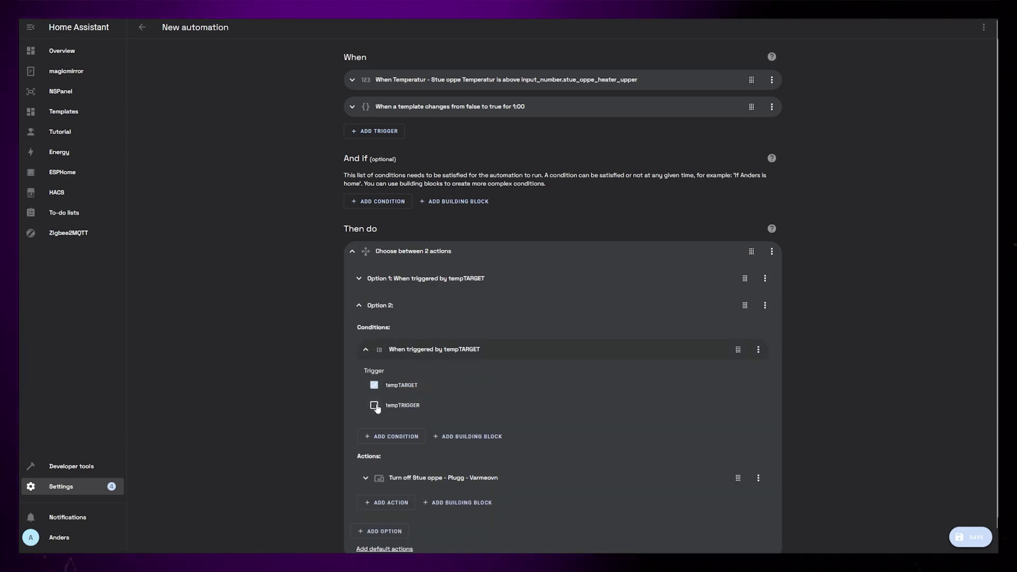
click(374, 405)
click(373, 385)
click(366, 350)
Step: Change the second option's device action to Turn on Stue oppe - Plugg - Varmeovn, and collapse the option
click(366, 416)
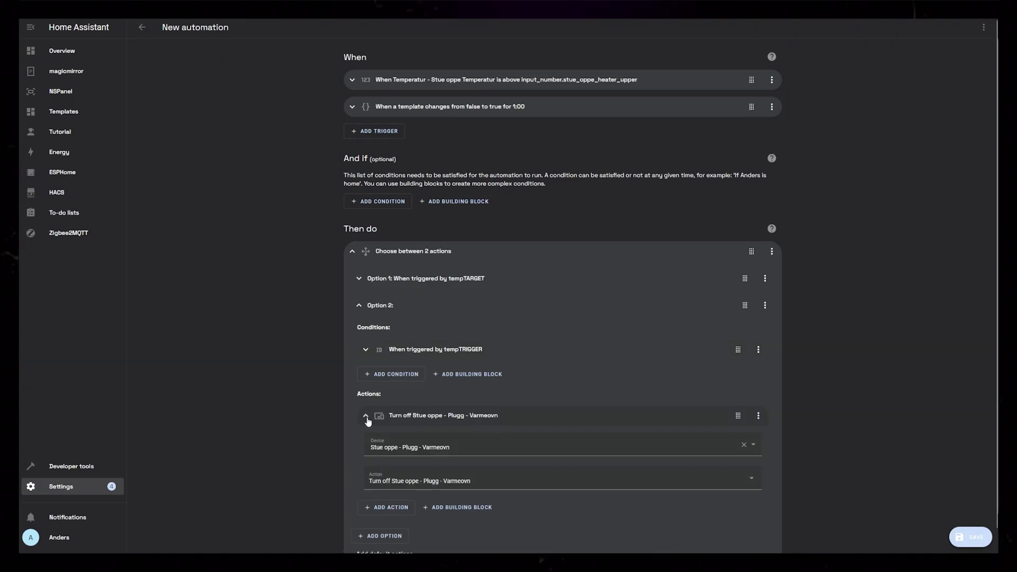
click(423, 482)
click(423, 334)
click(366, 415)
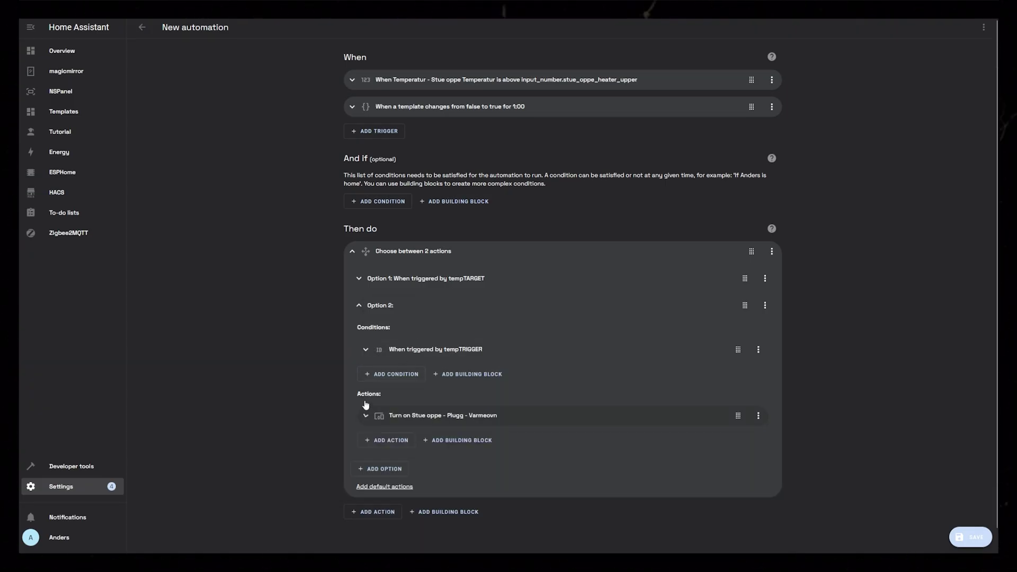
click(358, 306)
Step: Rename the second option as "ON if below target temperature"
click(765, 306)
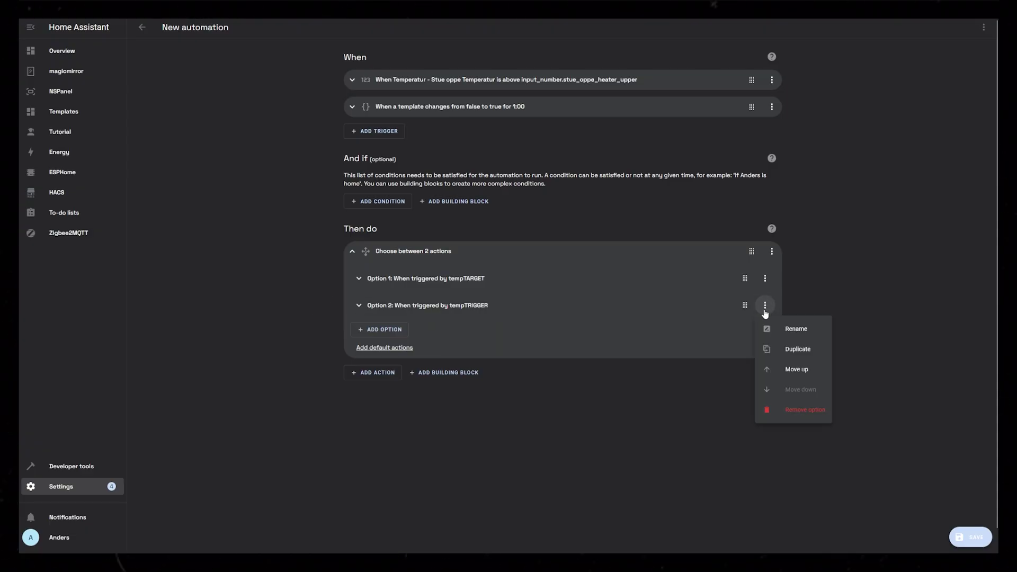
click(814, 334)
text(ON if below target temperature)
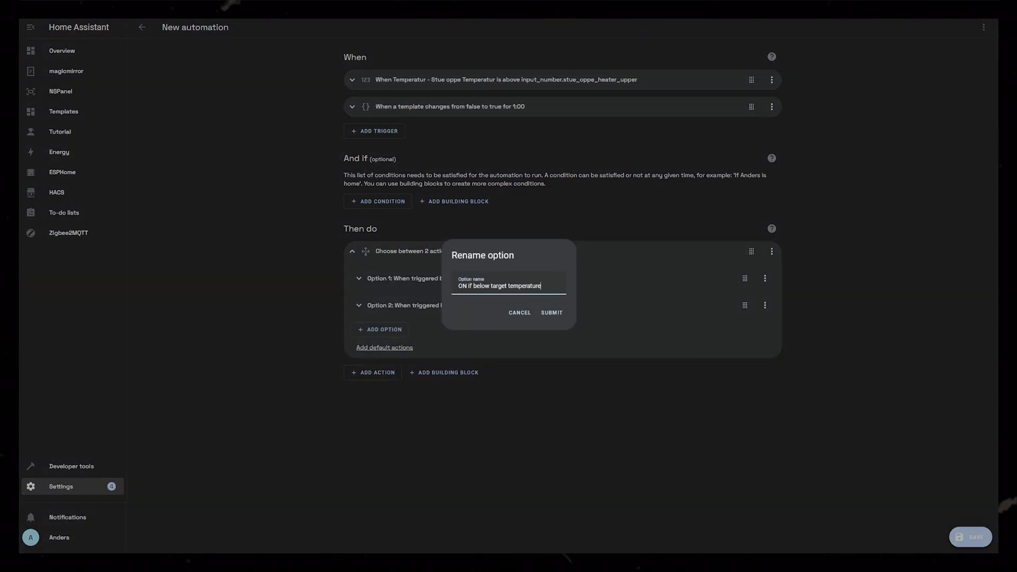
click(542, 315)
Step: Rename the first option as "OFF if above target temperature"
click(765, 278)
click(801, 304)
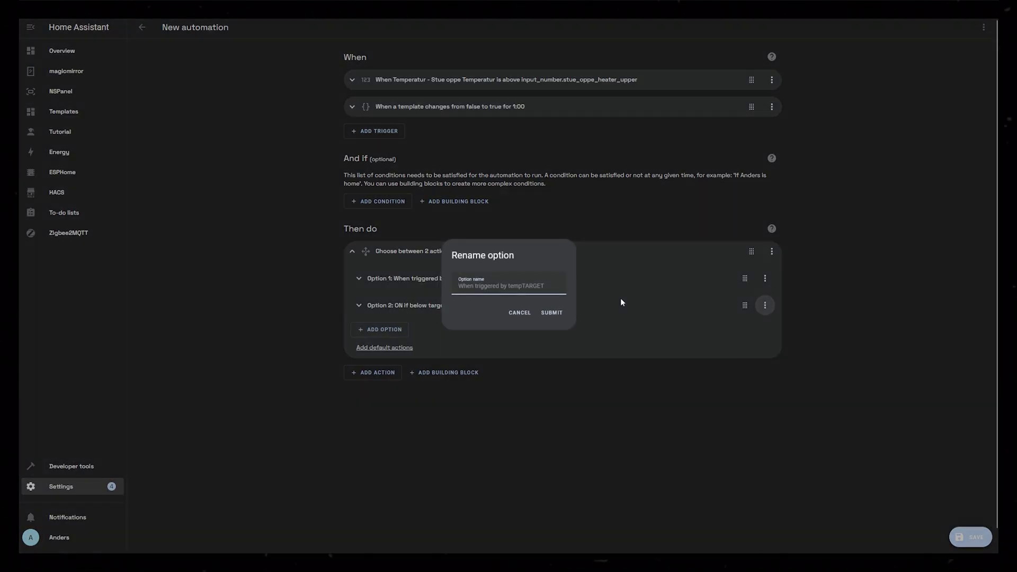
text(OFF if above target tempera)
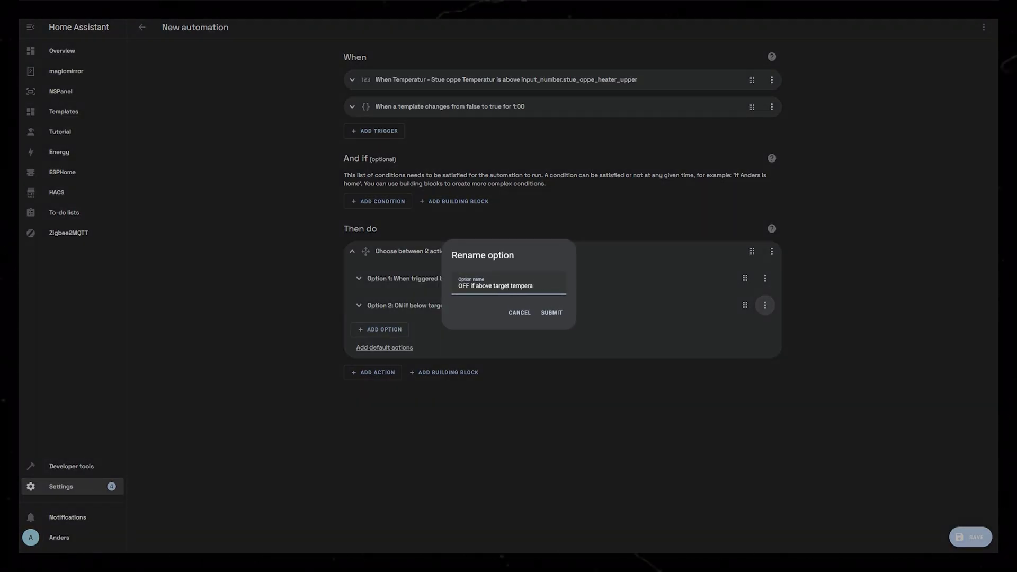
text(ture)
click(551, 312)
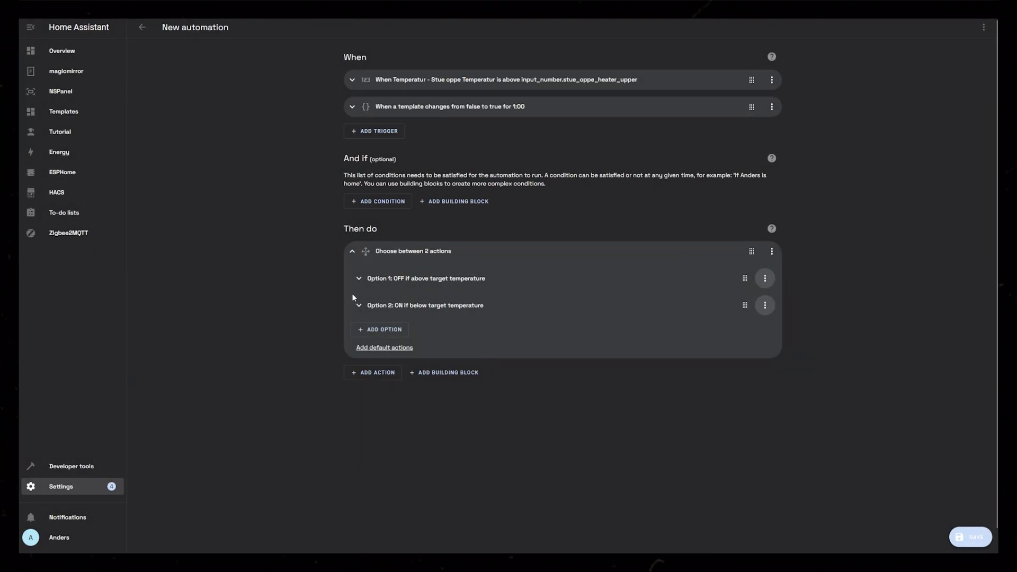
Step: Add a numeric state condition to the "ON if below target temperature" option
click(359, 305)
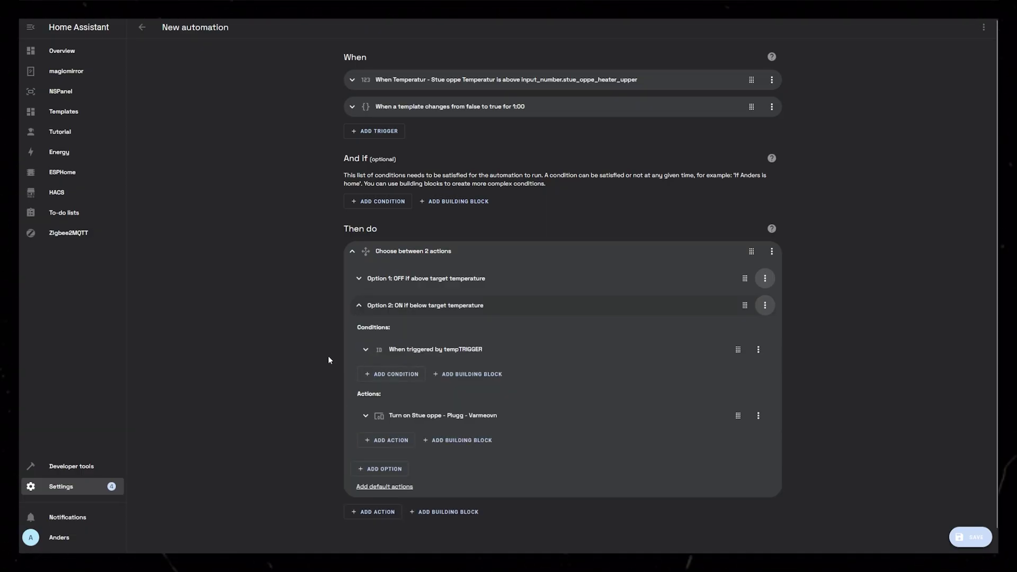
scroll(328, 360, down, 1)
click(401, 354)
click(454, 277)
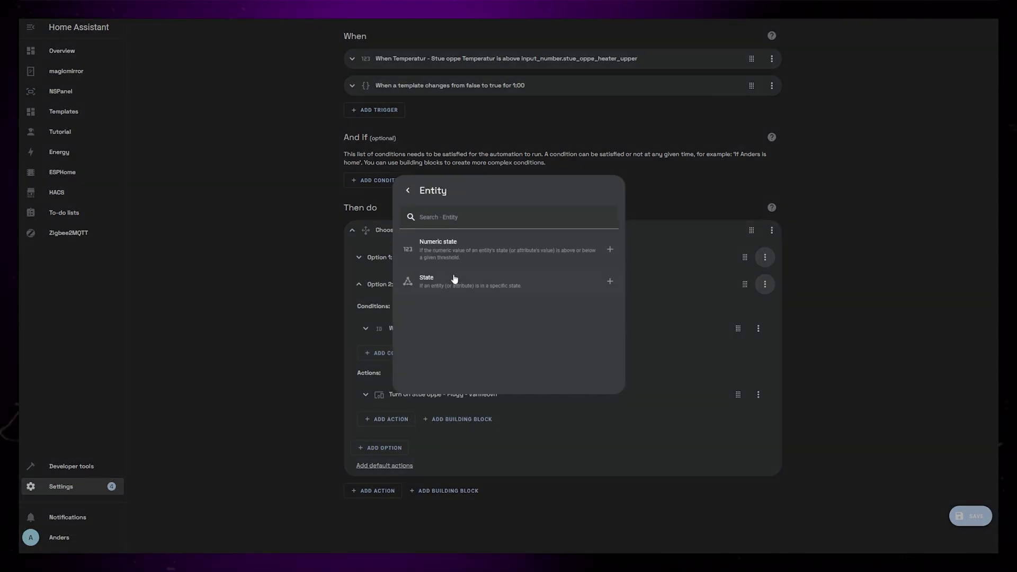
click(443, 243)
scroll(363, 240, up, 3)
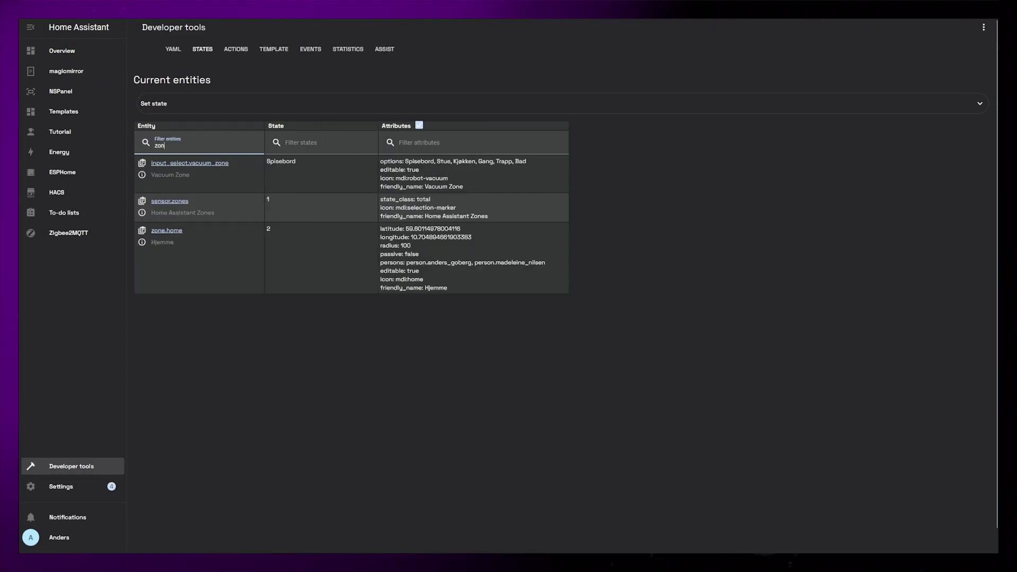
Step: Look up the zone. entities in the developer tools states, and set the numeric state condition to Hjemme (zone.home) above 0
text(e.)
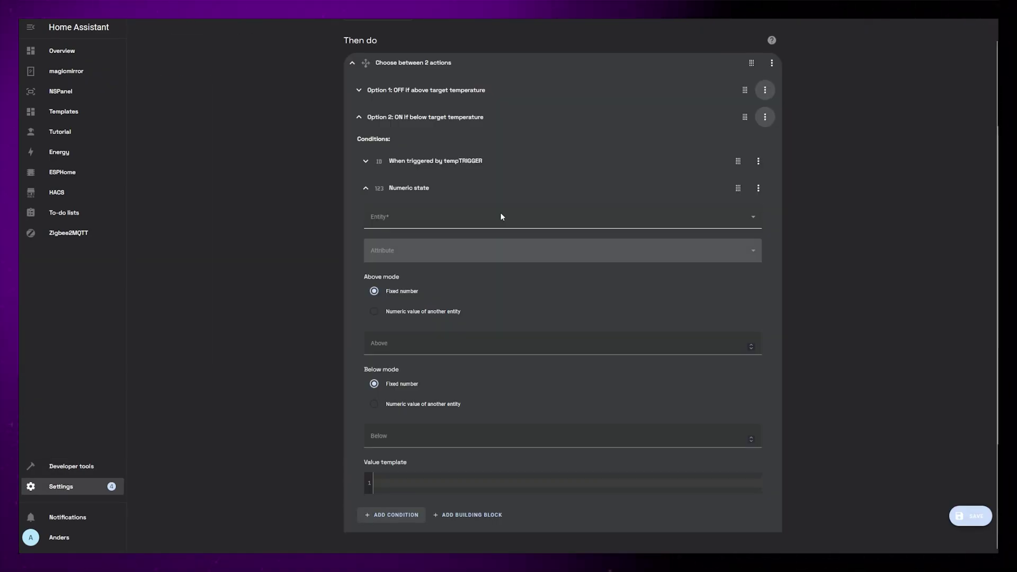
click(499, 217)
text(Hjemme)
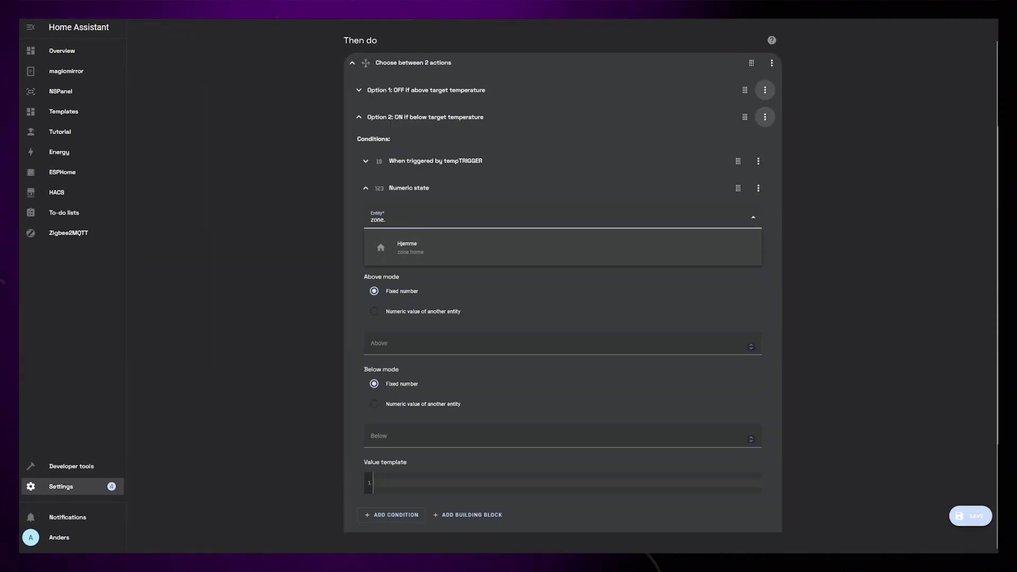
click(408, 242)
click(392, 344)
text(0)
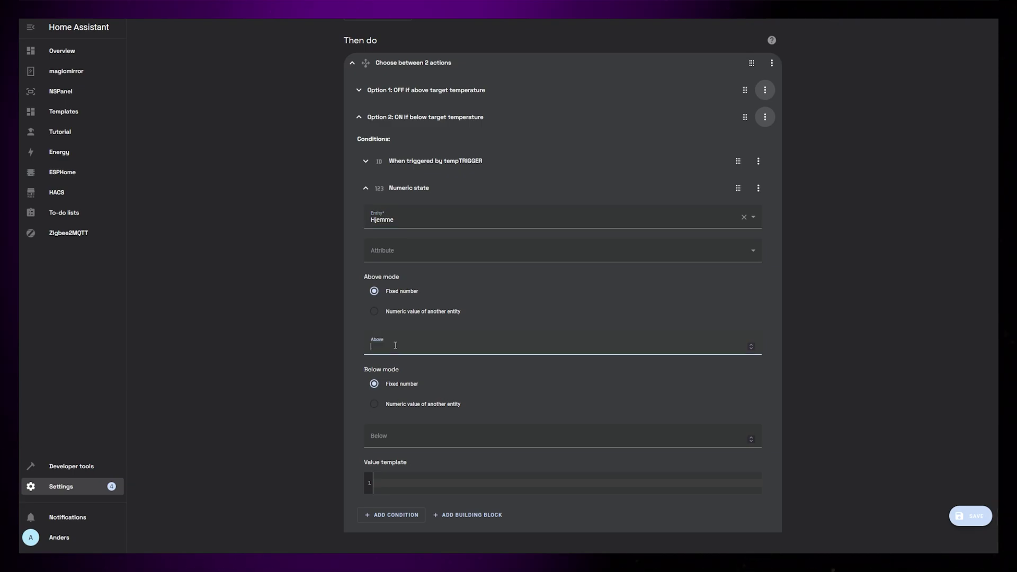
click(367, 189)
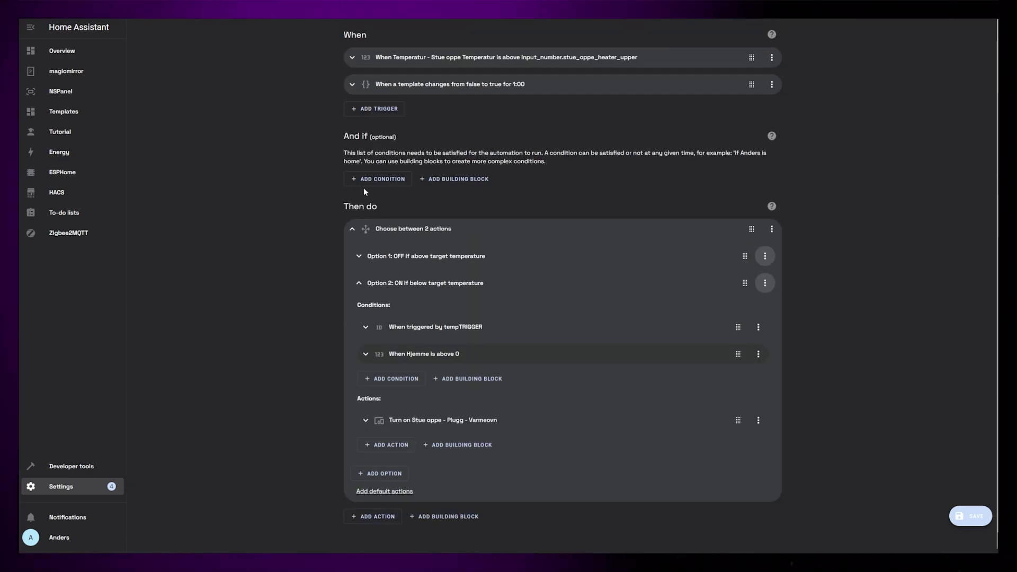
Step: Add a time condition to the second option with a fixed After time of 6:00 and a Before time of 21:00
click(394, 379)
text(time)
click(469, 249)
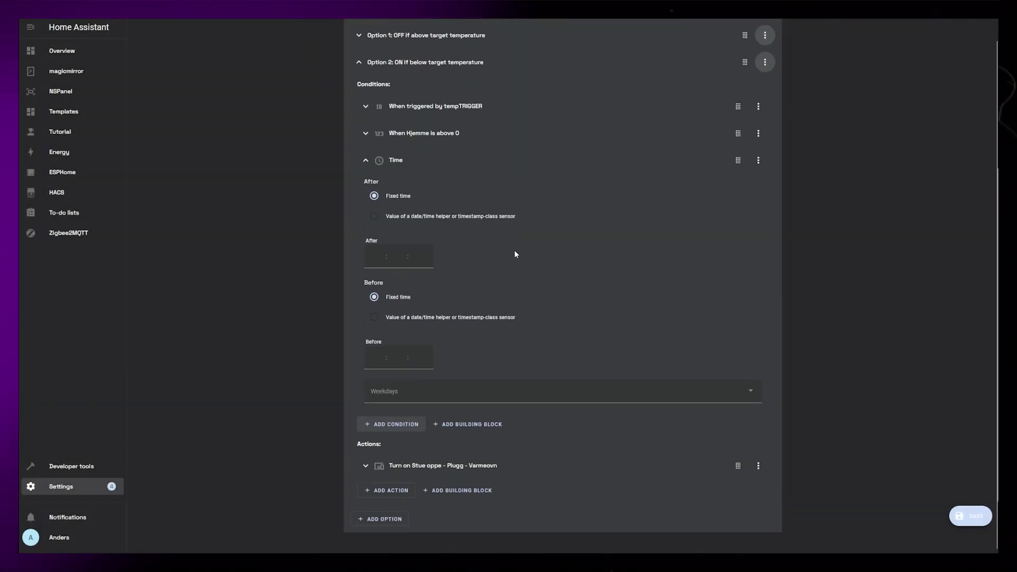
text(6 : 00 : 00)
click(375, 358)
text(21)
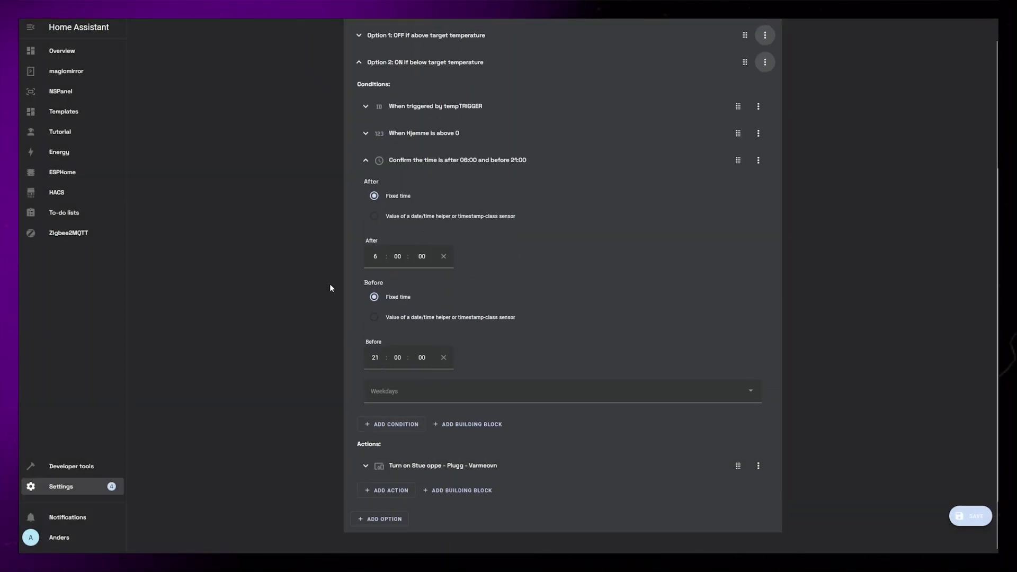
Step: Set the time condition's After time to 7:00, and collapse the condition and the second option
click(377, 257)
text(7)
click(322, 234)
click(370, 160)
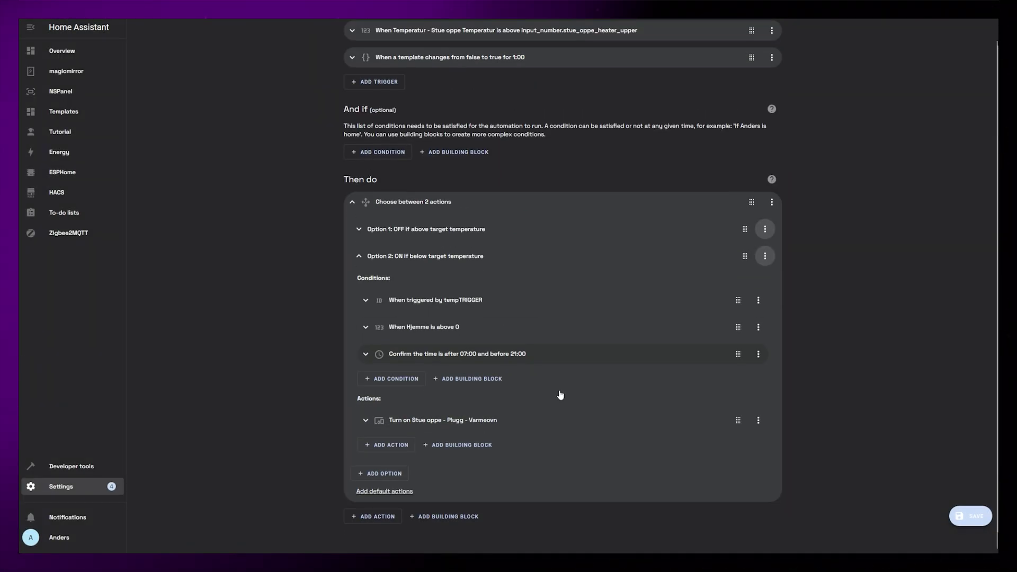
click(360, 257)
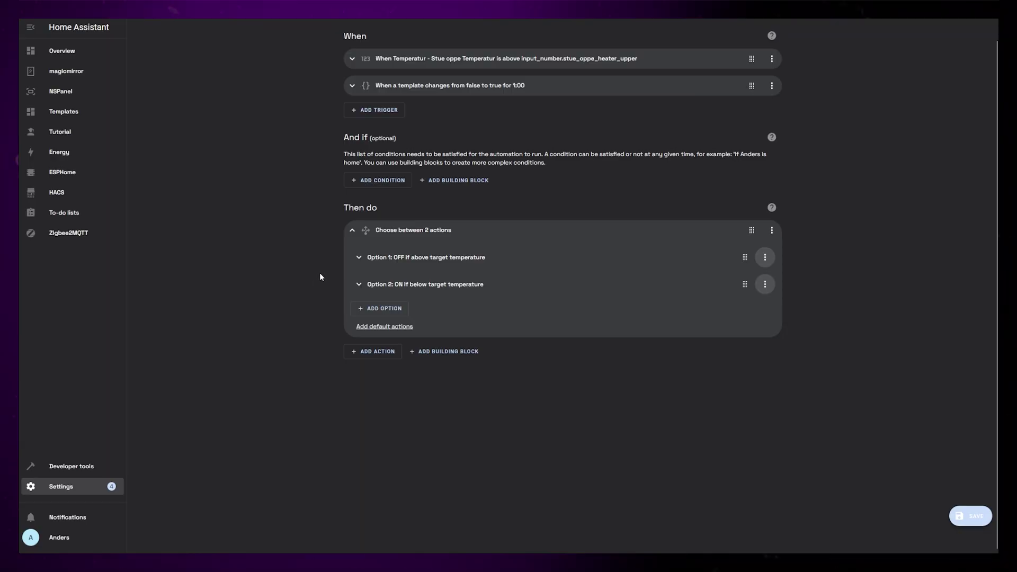
Step: Add a time trigger with a fixed time of 7:00
scroll(320, 272, up, 1)
click(376, 131)
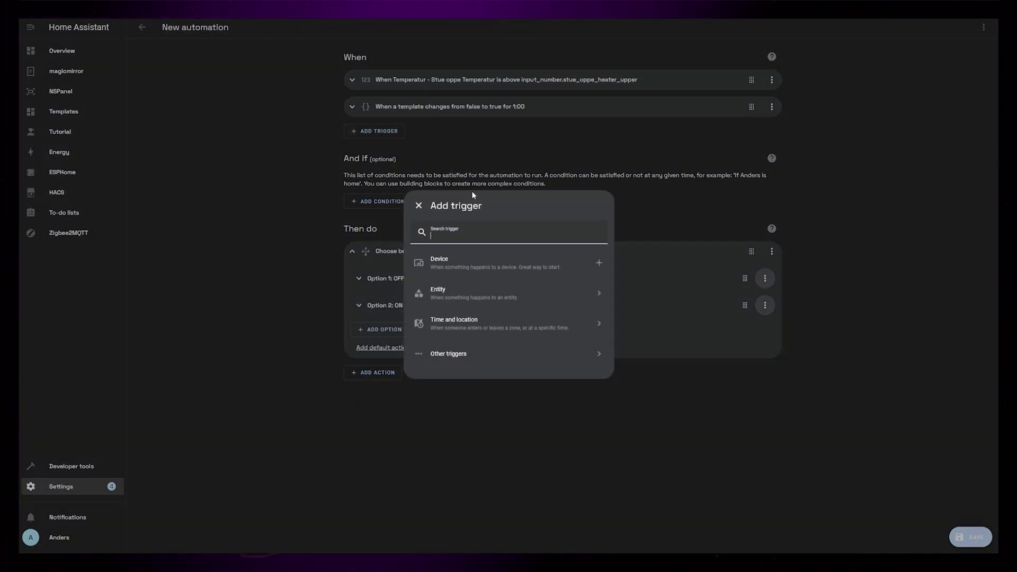
text(time)
click(453, 263)
click(361, 229)
text(7)
key(Tab)
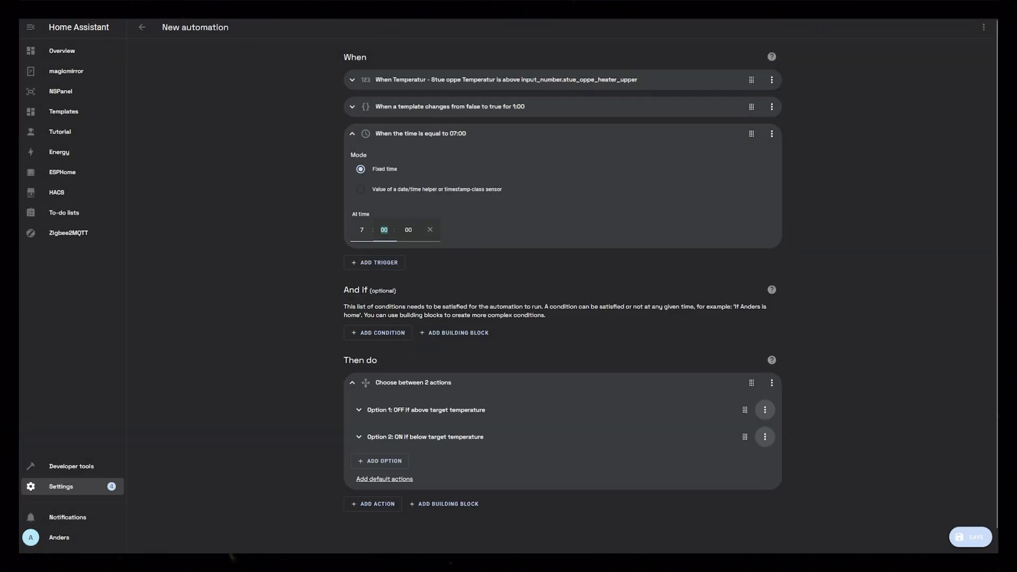
Step: Give the 07:00 time trigger the ID timeON, and collapse it
click(772, 134)
click(805, 175)
click(611, 166)
text(timeON)
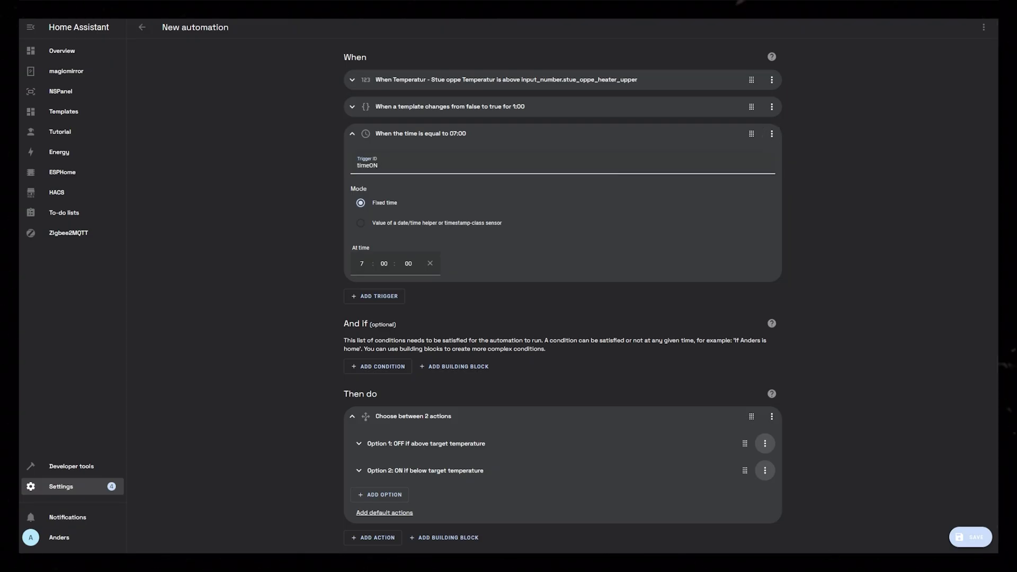
click(352, 134)
Step: Add another time trigger with a fixed time of 21:00
click(377, 158)
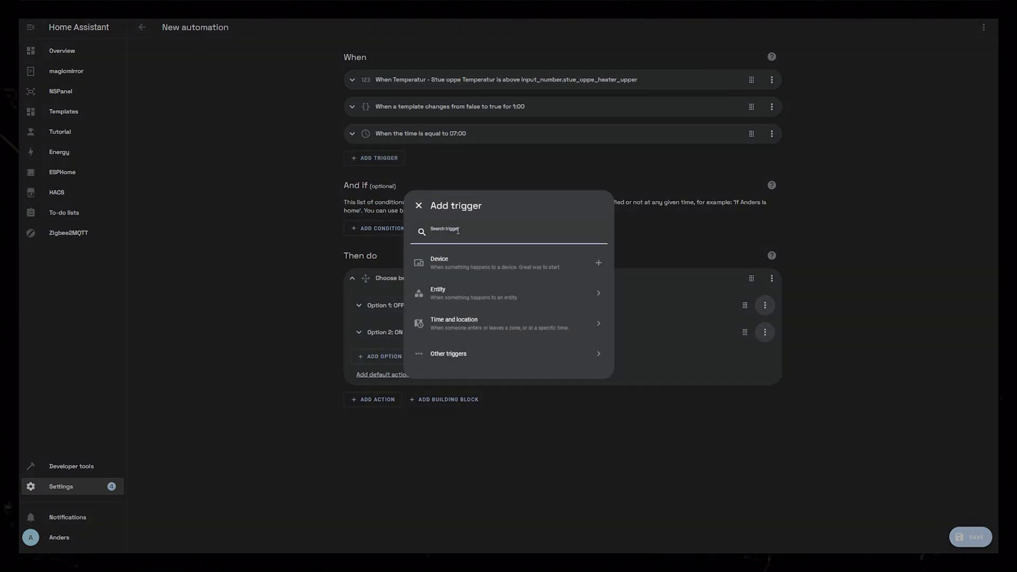
text(time)
click(435, 258)
text(21)
Step: Give the 21:00 time trigger the ID timeOFF, and collapse it
click(772, 160)
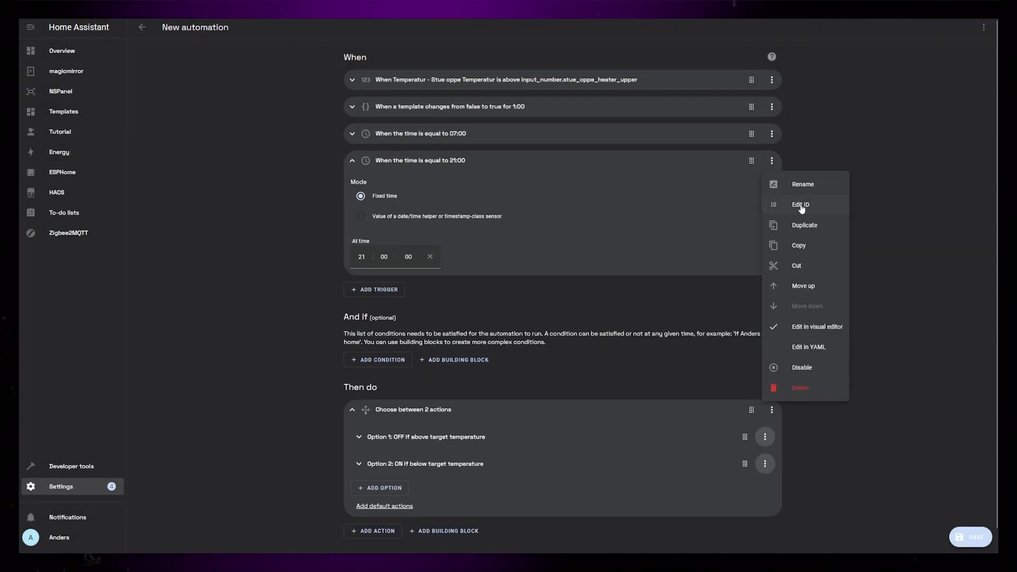
click(805, 201)
click(611, 192)
text(timeOFF)
click(346, 161)
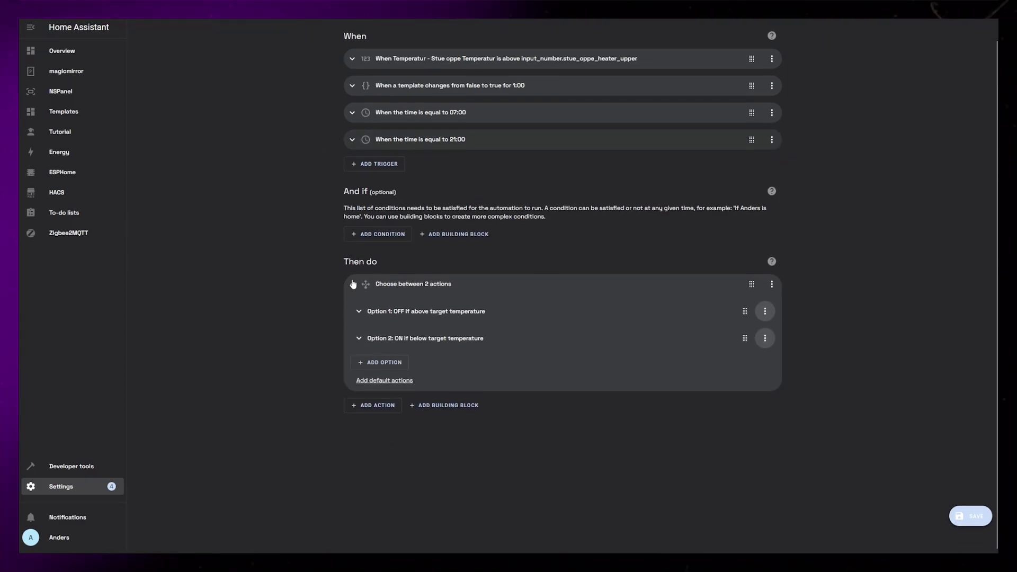
Step: Add timeOFF to the triggered-by condition of option 1, and collapse the condition
click(398, 312)
scroll(445, 339, down, 1)
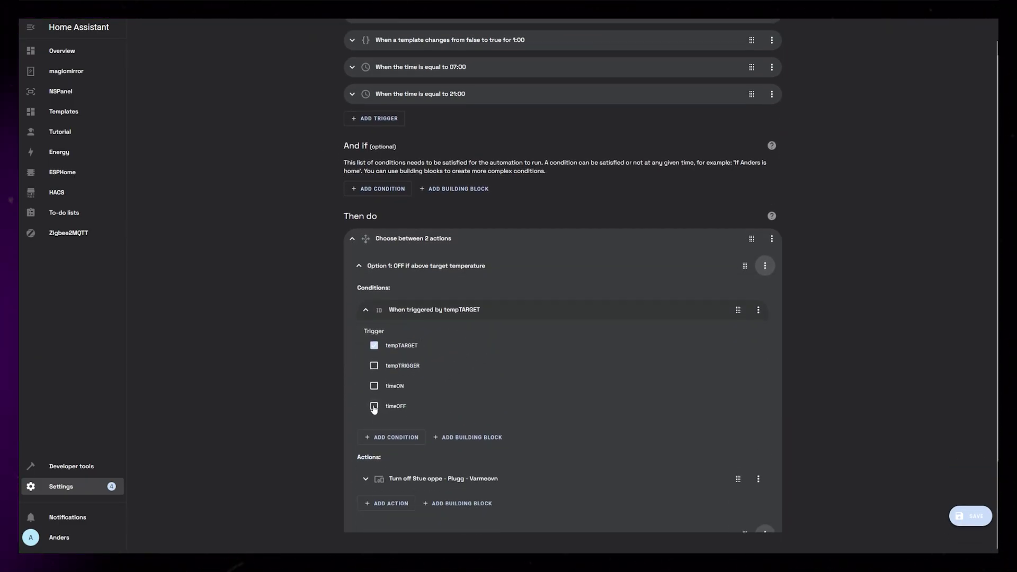
click(365, 310)
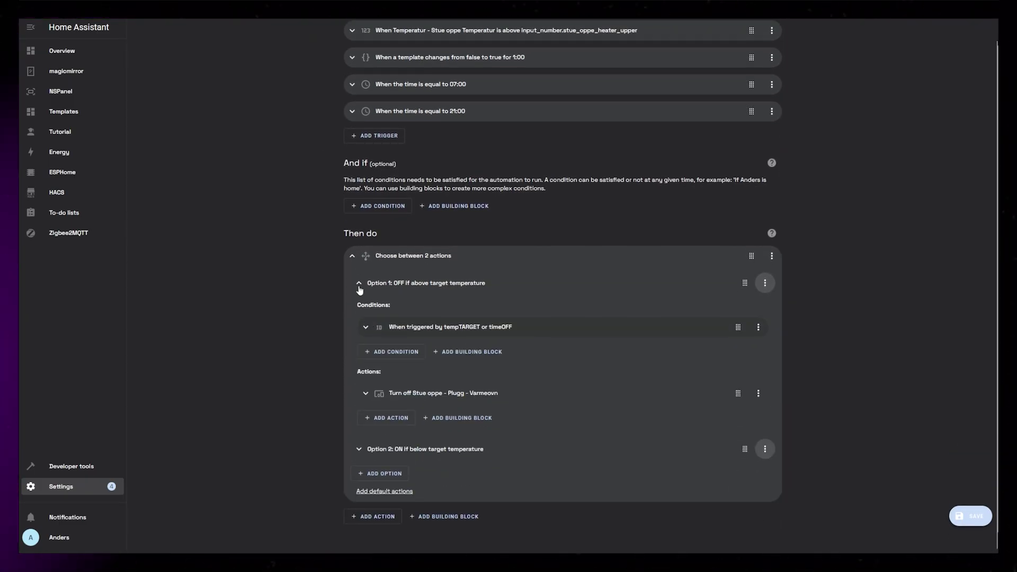
Step: Rename option 1 as "OFF if above target temperature or at 21.00"
click(764, 285)
click(765, 310)
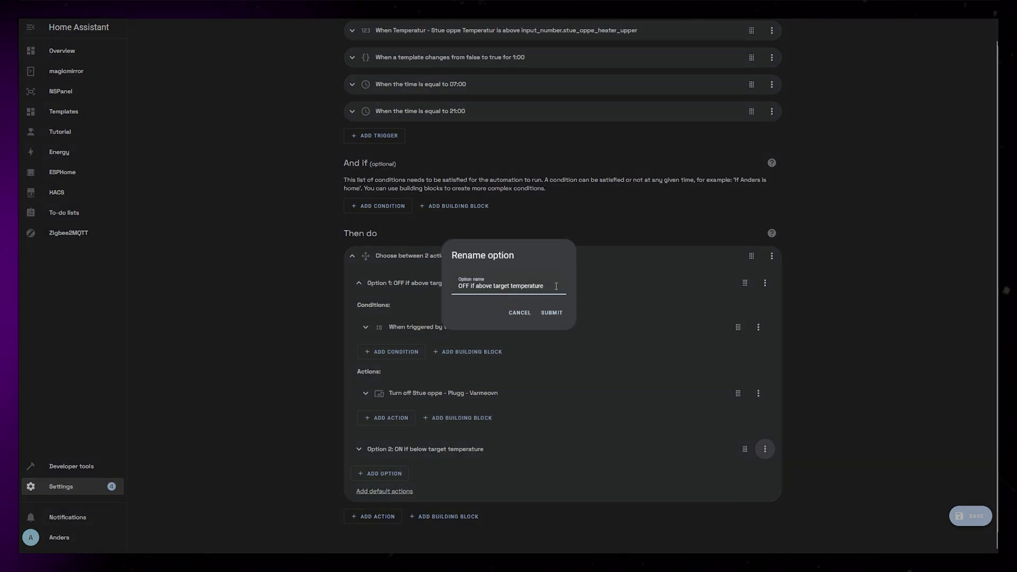
text(or at 21.00)
key(Return)
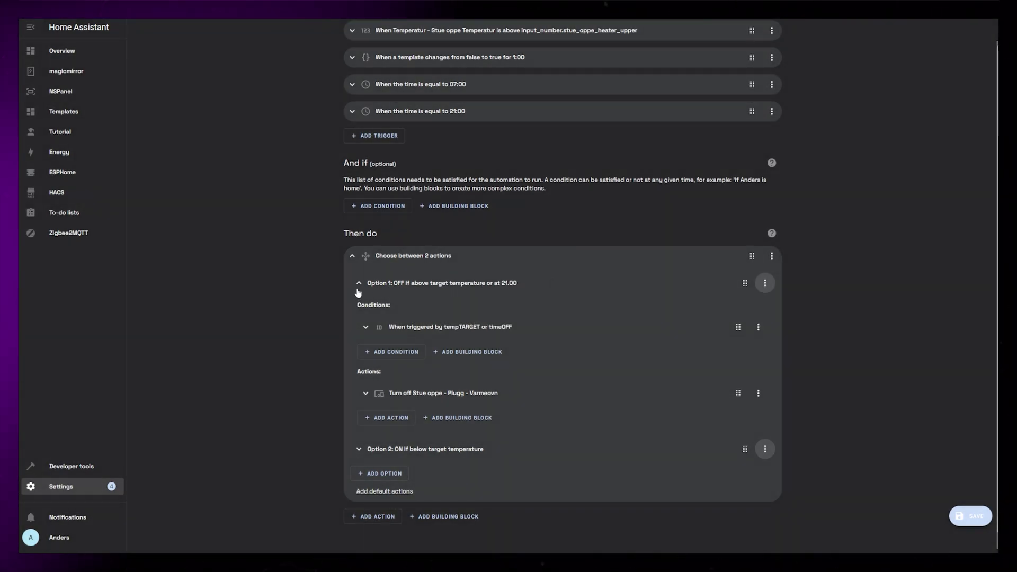
Step: Add a third option triggered by timeON, and give it a copy of option 2's Turn on Stue oppe - Plugg - Varmeovn action
click(358, 291)
click(374, 364)
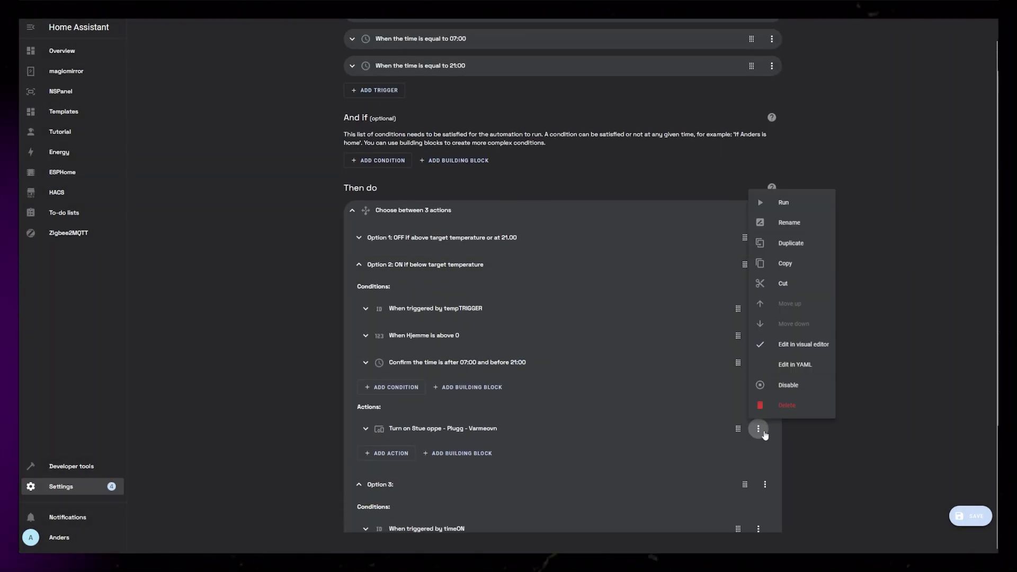
click(806, 260)
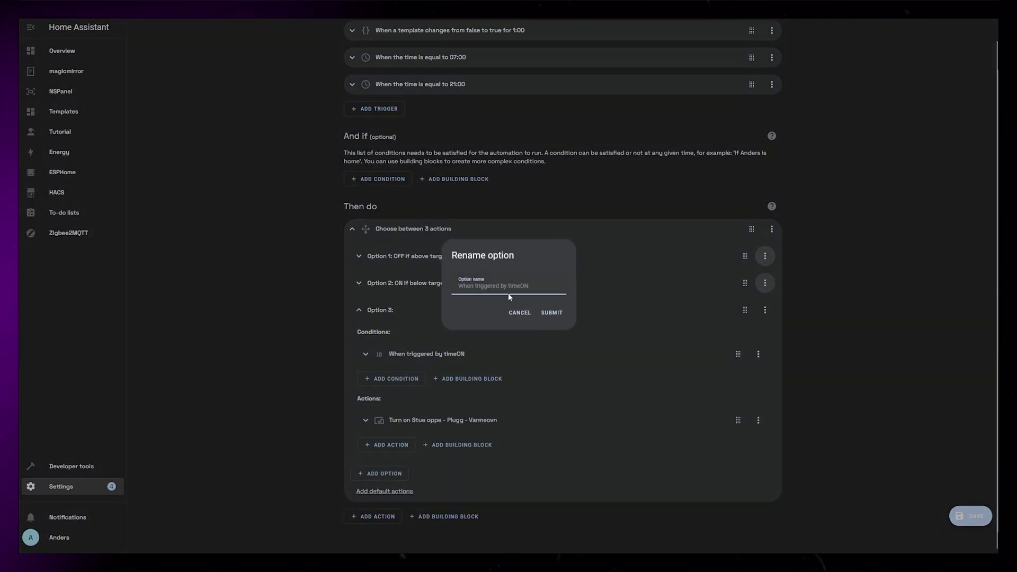
Step: Name the third option "ON at 7.00"
text(.00)
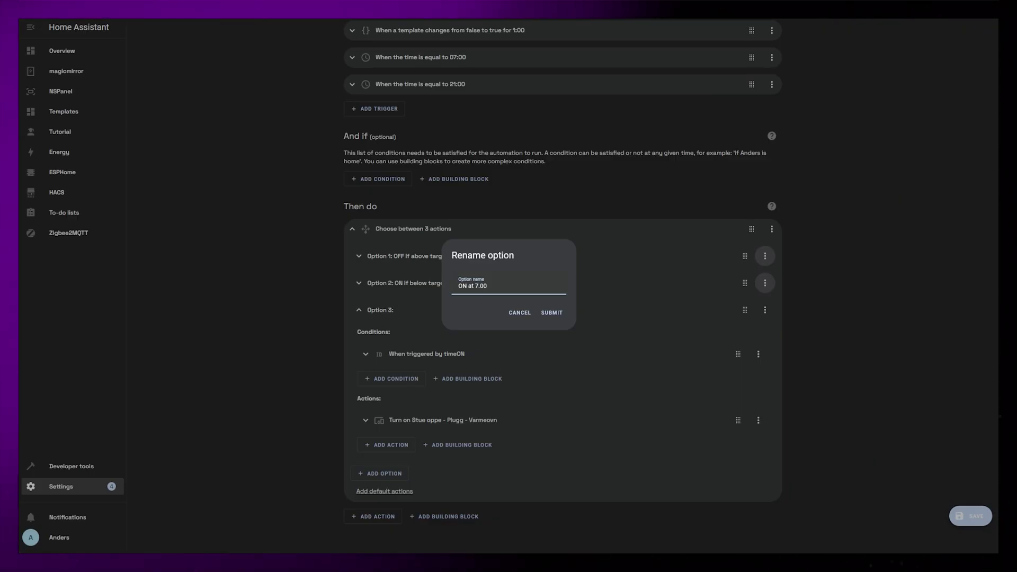
click(553, 313)
Step: Duplicate option 2's "Hjemme is above 0" condition, move the duplicate into option 3's conditions, and collapse option 2
click(358, 283)
scroll(691, 262, down, 2)
click(758, 263)
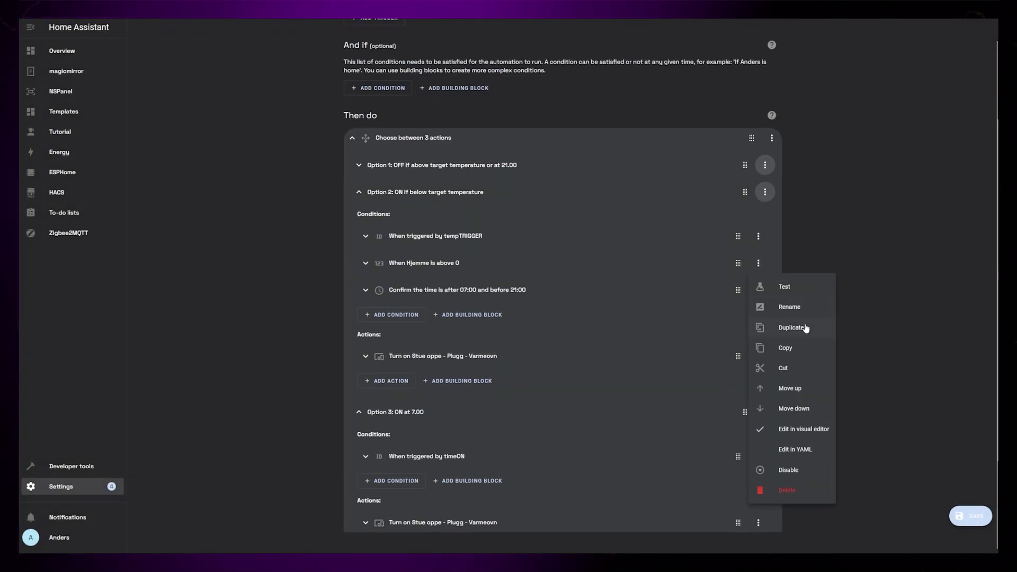
click(802, 328)
scroll(763, 222, down, 2)
drag(738, 186, 737, 354)
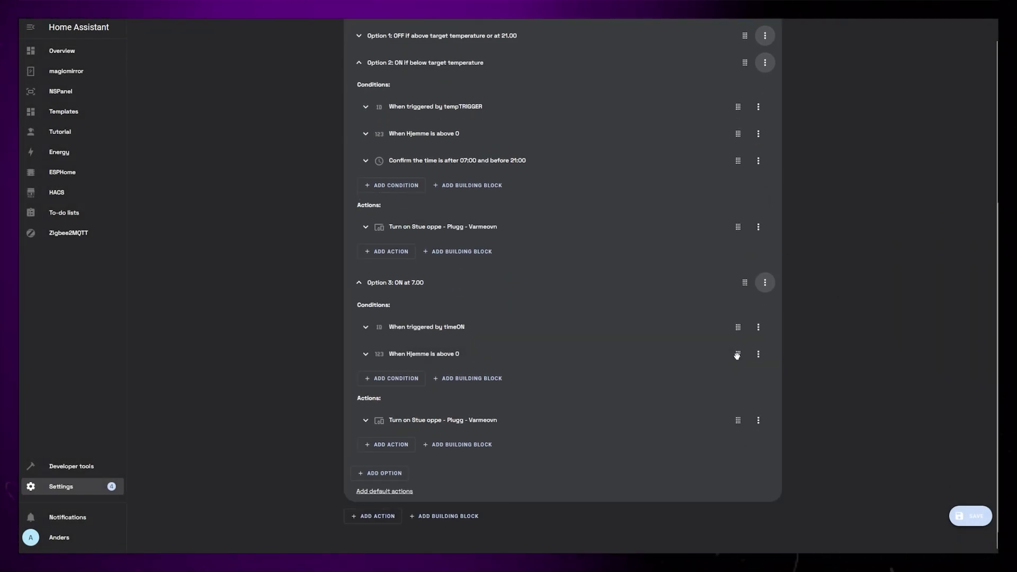
click(358, 63)
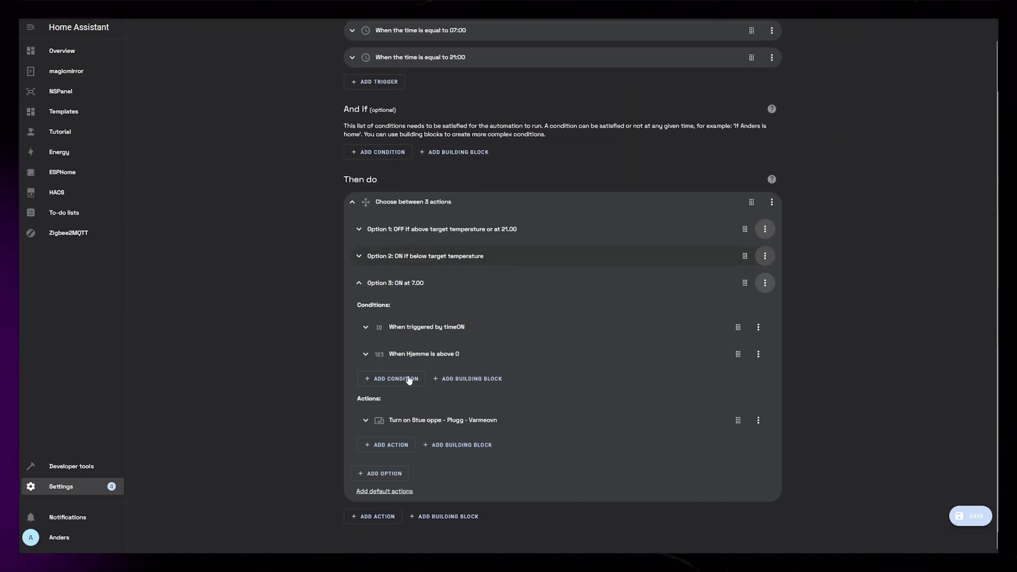
Step: Add a numeric state condition to option 3 for the Temperatur - Stue oppe Temperatur entity
click(406, 379)
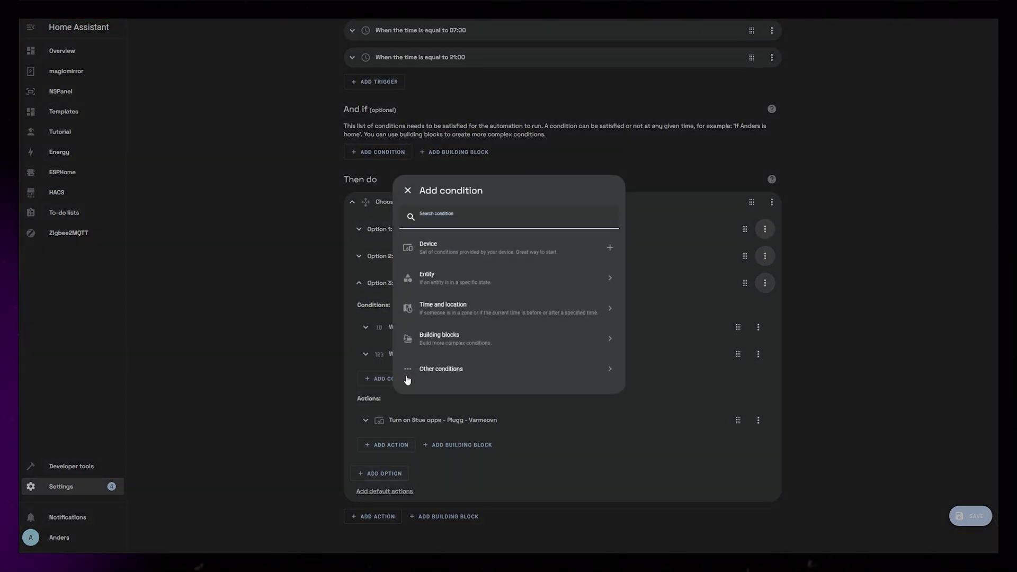
click(449, 284)
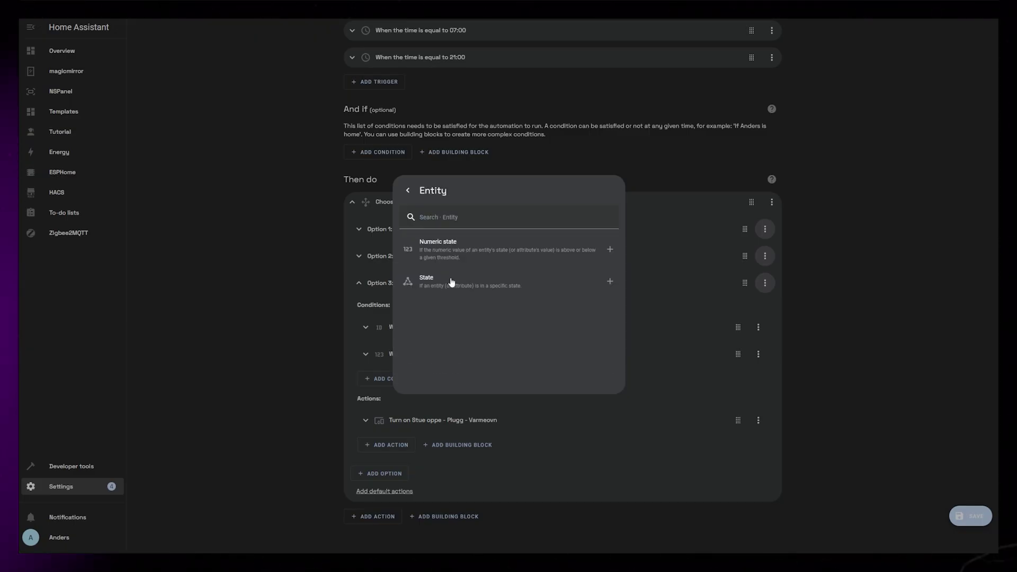
click(459, 245)
scroll(494, 266, up, 4)
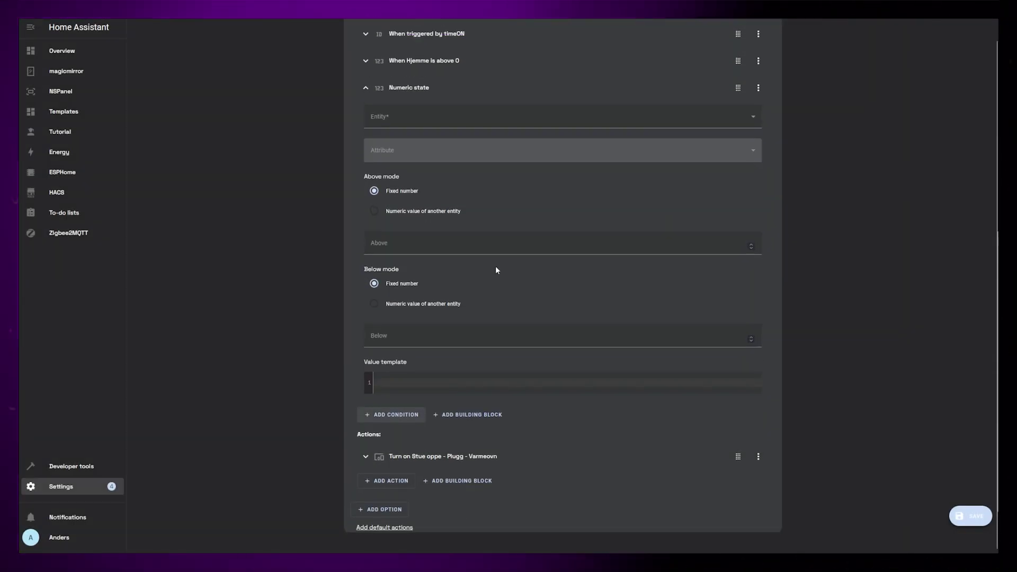
click(411, 262)
text(stue oppe)
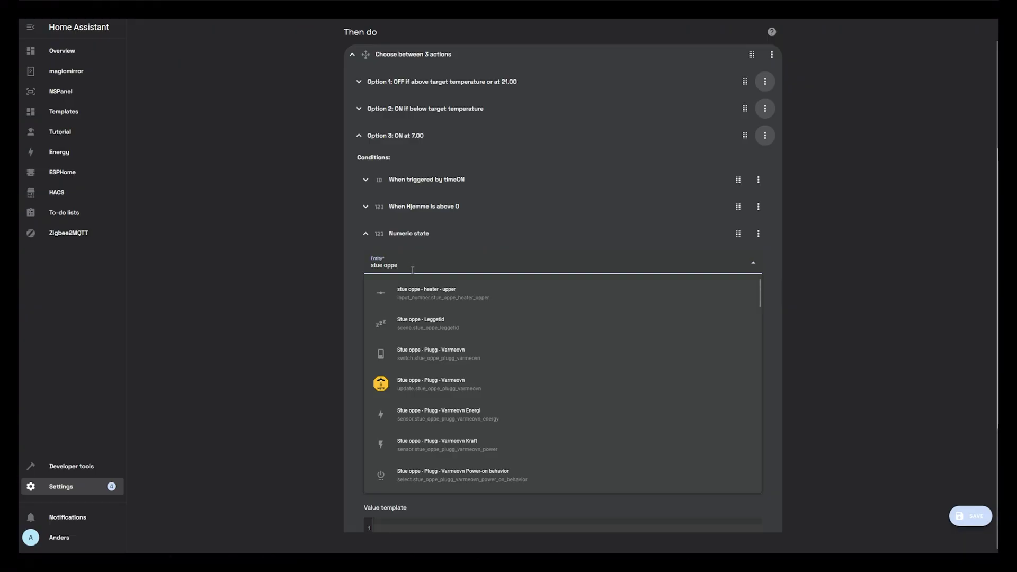
text( temp)
click(429, 295)
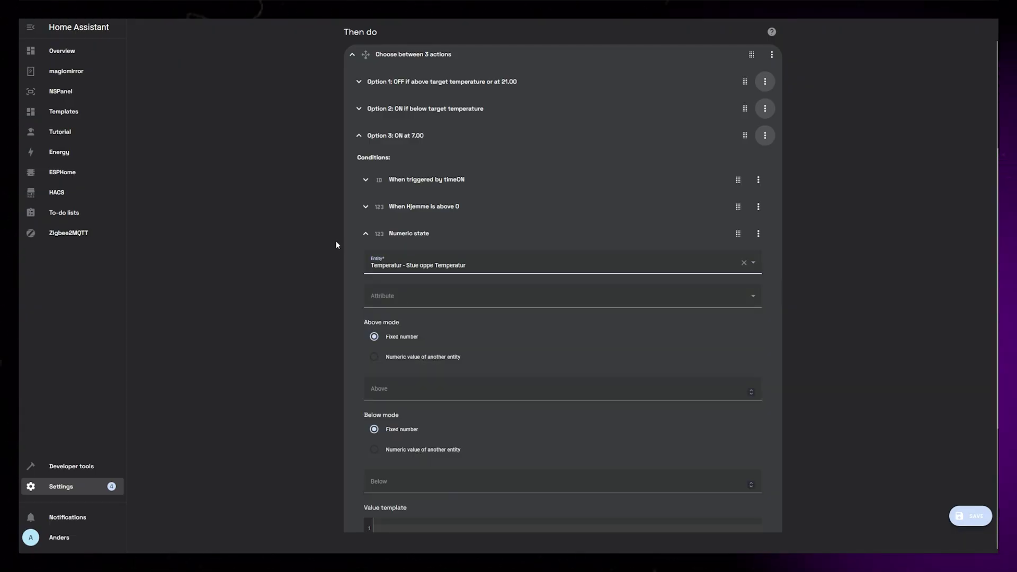
Step: Set the temperature condition's below limit to the numeric value of the stue oppe - heater - upper entity, and collapse it
click(374, 449)
scroll(495, 419, down, 2)
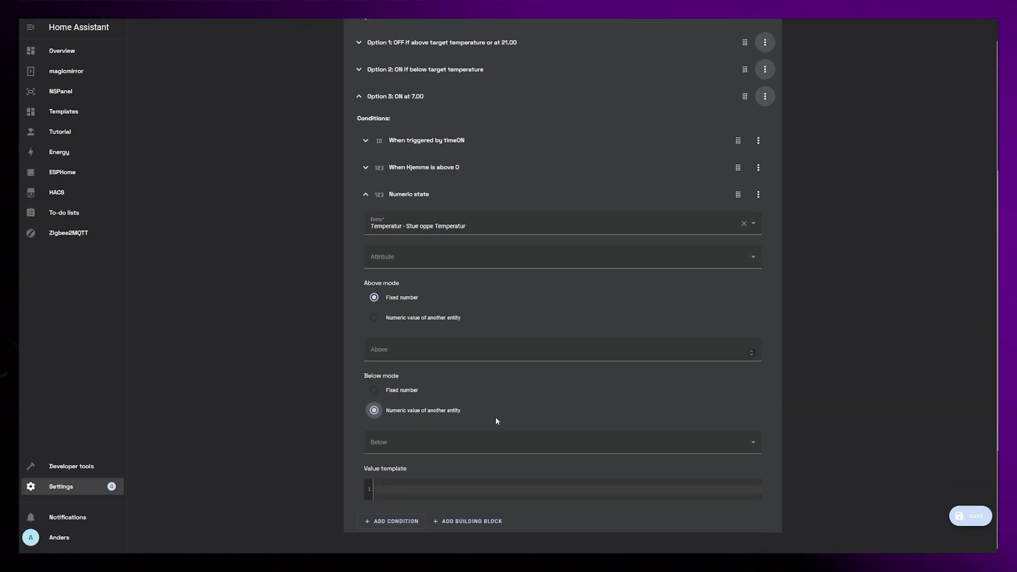
click(440, 393)
text(stue oppe)
click(436, 420)
scroll(333, 255, up, 2)
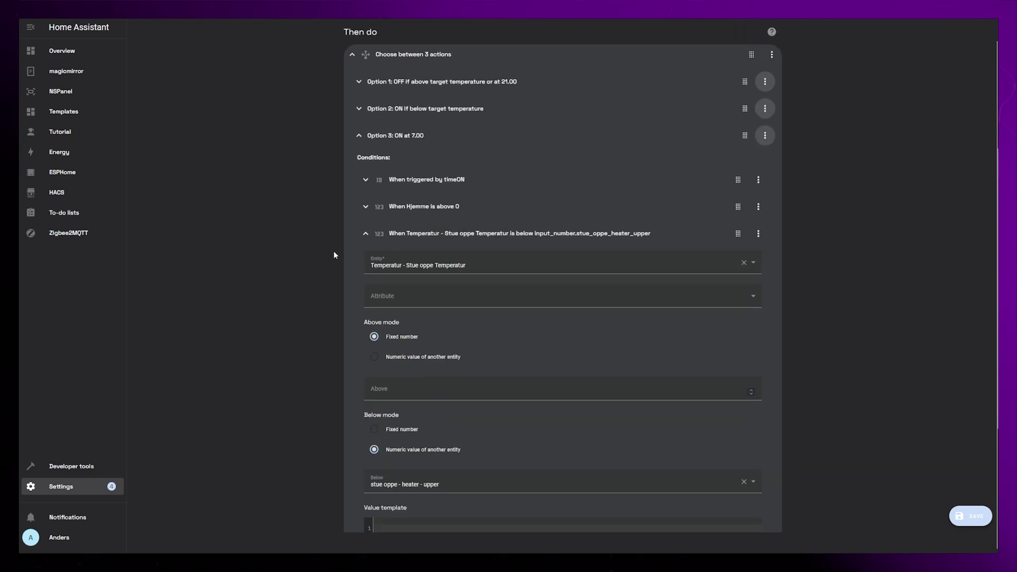
click(366, 235)
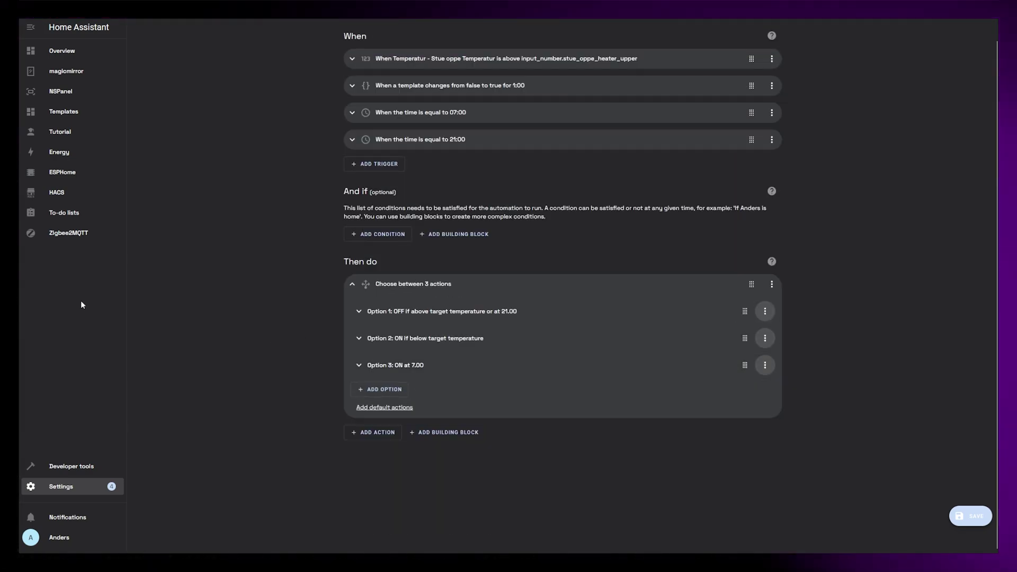
Step: Add a device trigger for Contact - Door - Upstairs Balcony being opened, with a duration of 10 seconds
scroll(307, 344, up, 1)
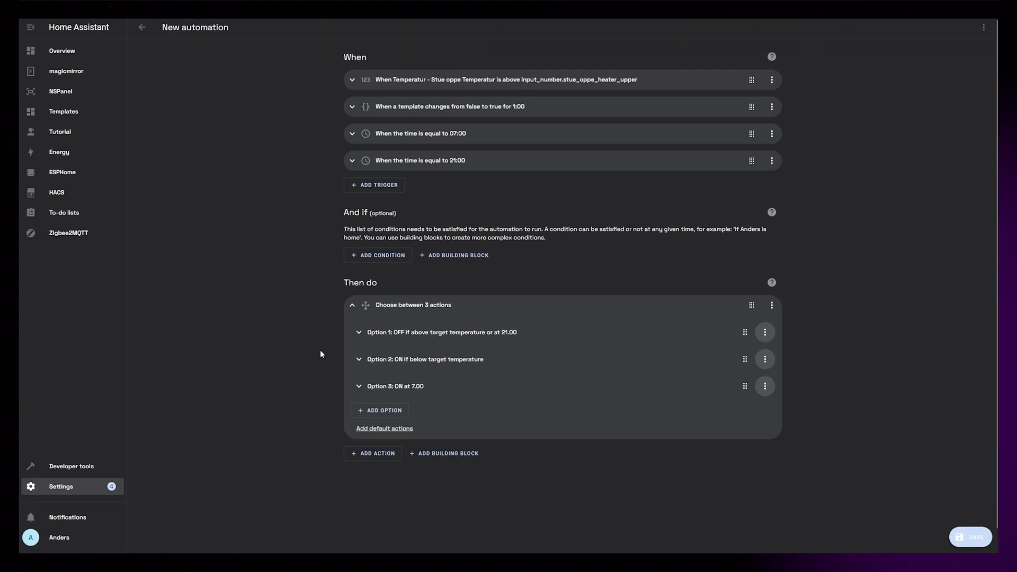
click(382, 185)
click(510, 273)
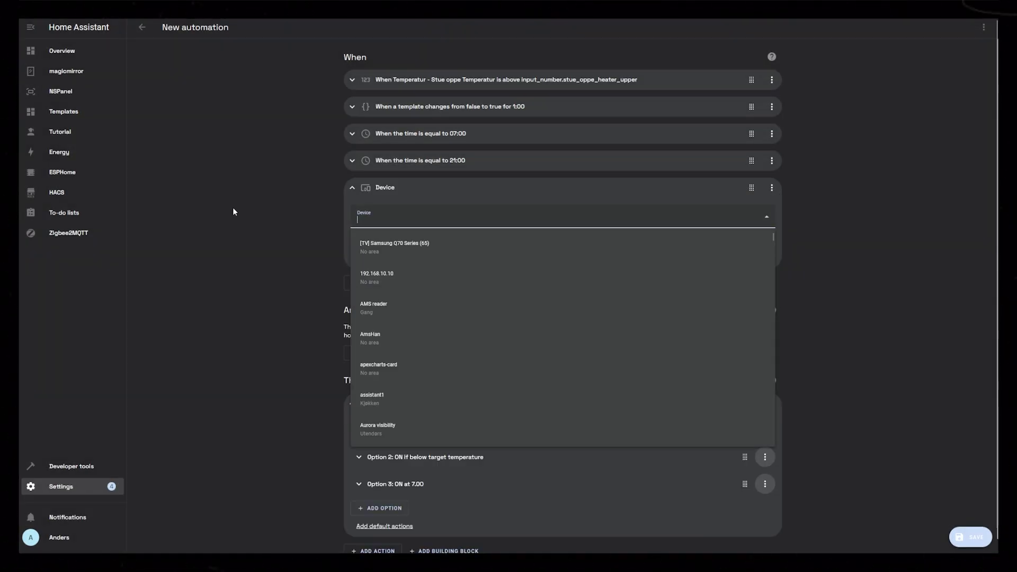
text(contact)
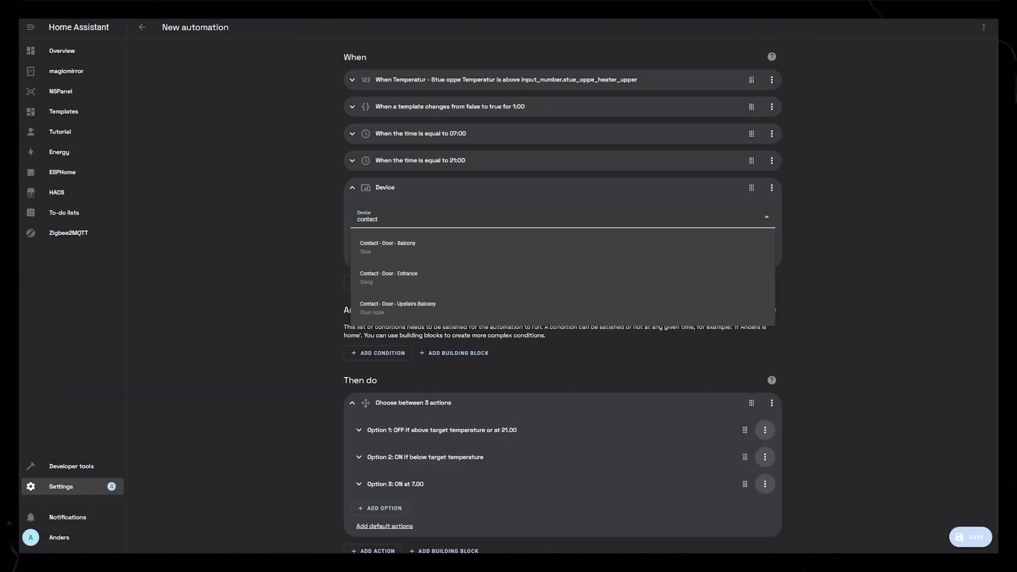
click(400, 300)
click(388, 294)
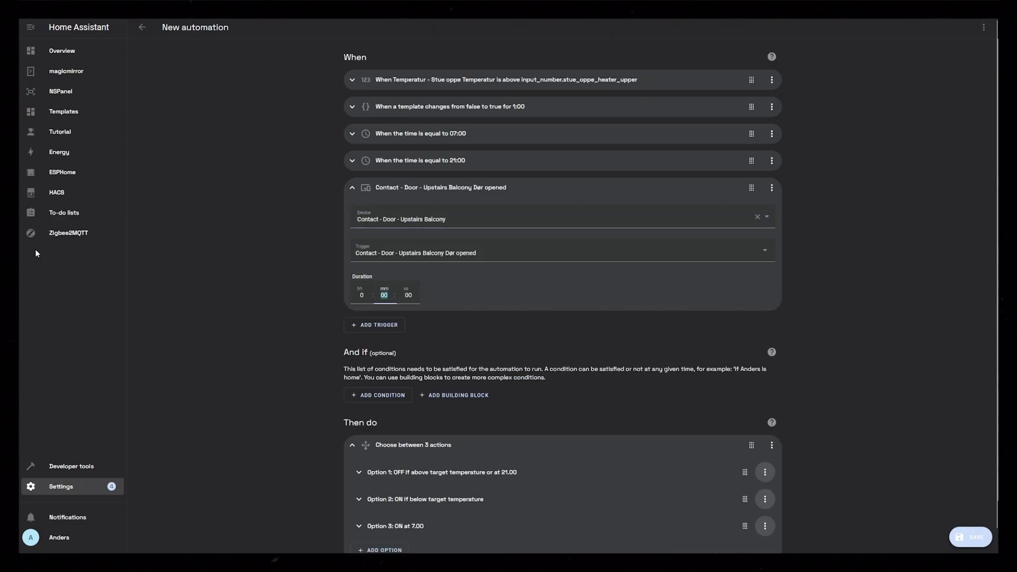
text(10)
Step: Give the balcony door opened trigger the ID doorOPEN, and collapse it
click(772, 188)
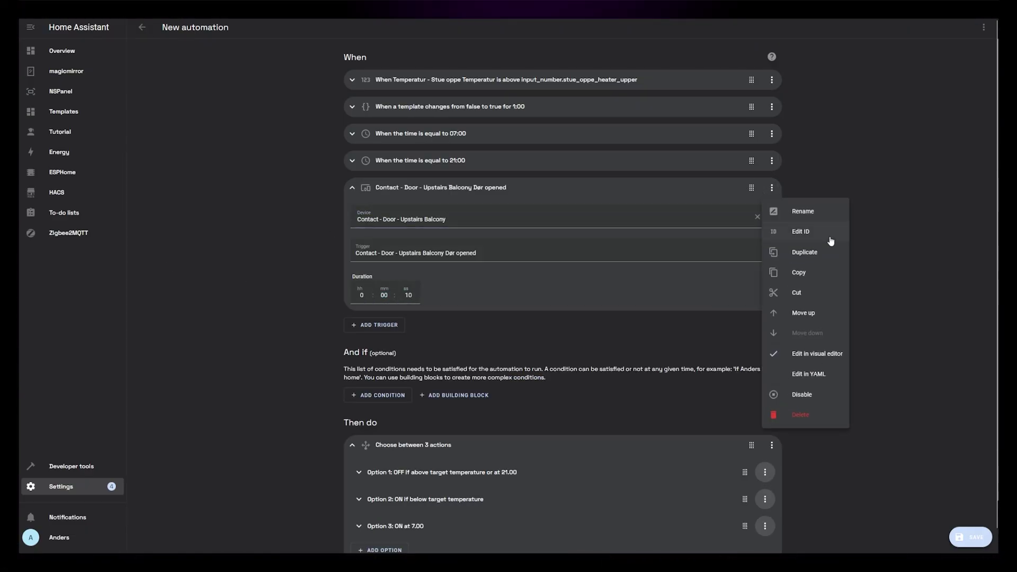
click(826, 232)
click(455, 194)
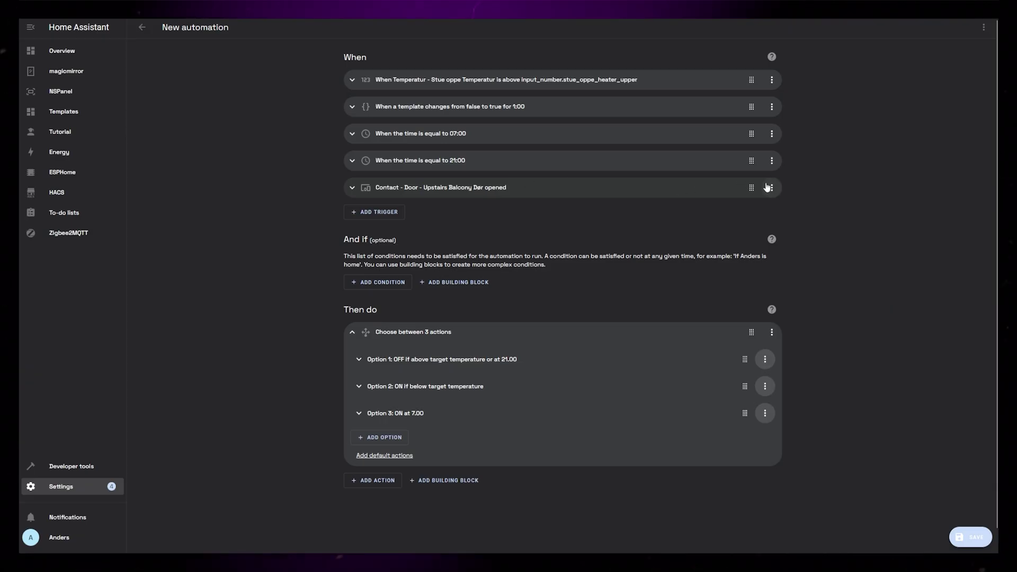
Step: Duplicate the balcony door opened trigger and set the duplicate's ID to doorCLOSED
click(771, 188)
click(797, 257)
click(579, 219)
drag(386, 246, 369, 246)
text(CLO)
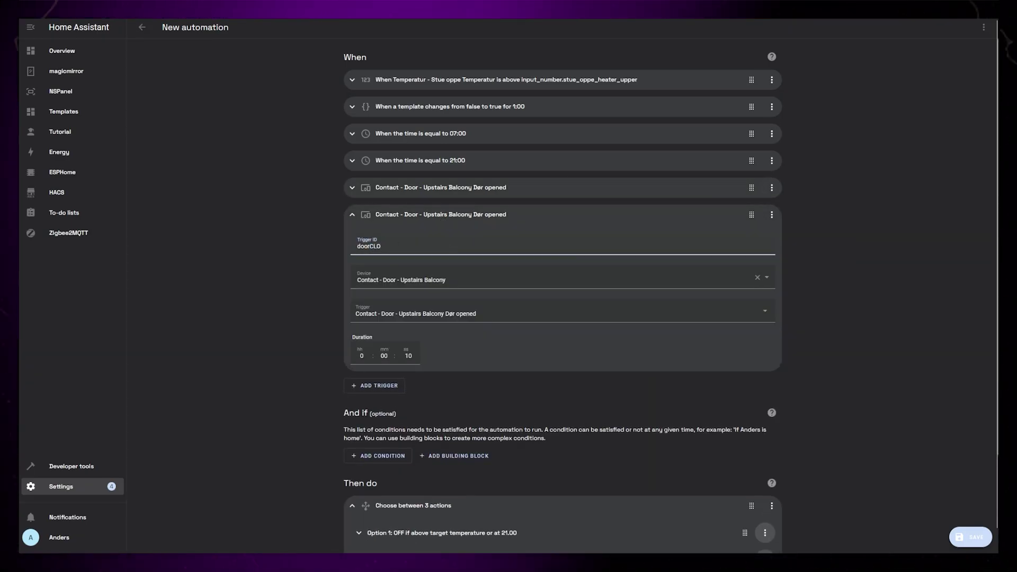
text(SED)
Step: Change the doorCLOSED trigger's event to Contact - Door - Upstairs Balcony Dør closed, and collapse it
click(454, 315)
click(455, 356)
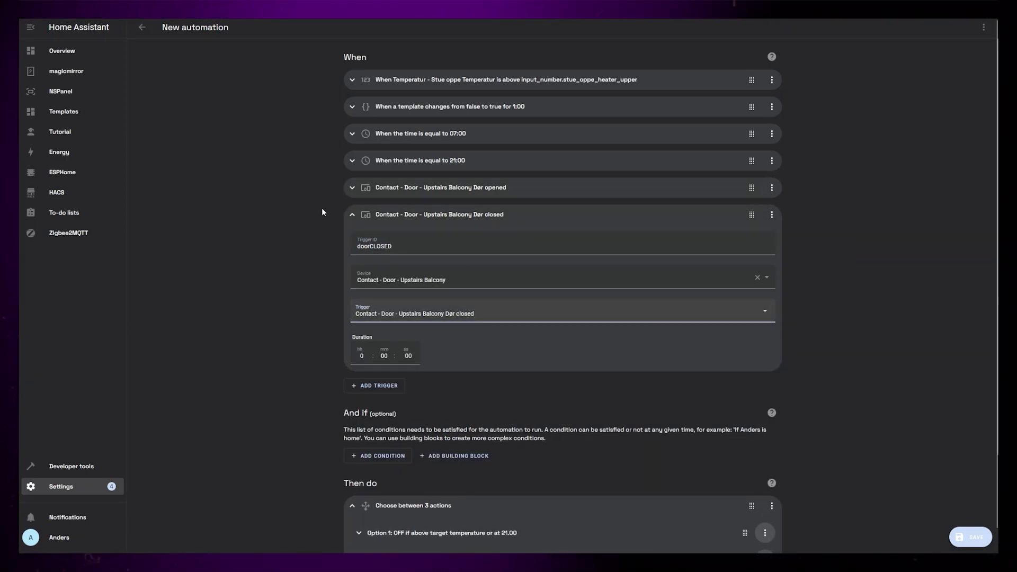
click(352, 215)
Step: Duplicate option 3 and rename the duplicate as "ON if door closed"
scroll(636, 371, down, 1)
click(765, 419)
click(800, 460)
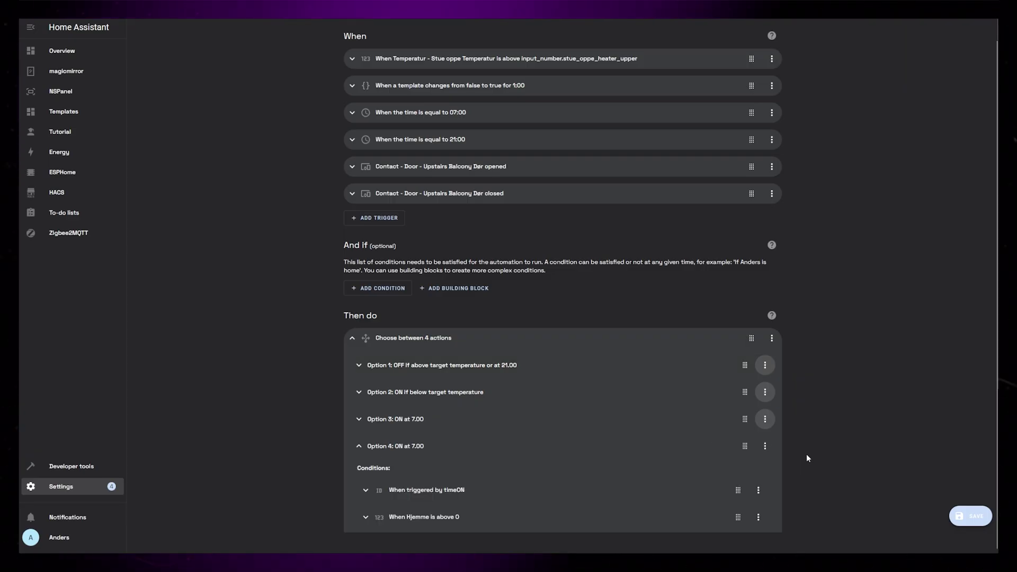
click(765, 446)
click(796, 341)
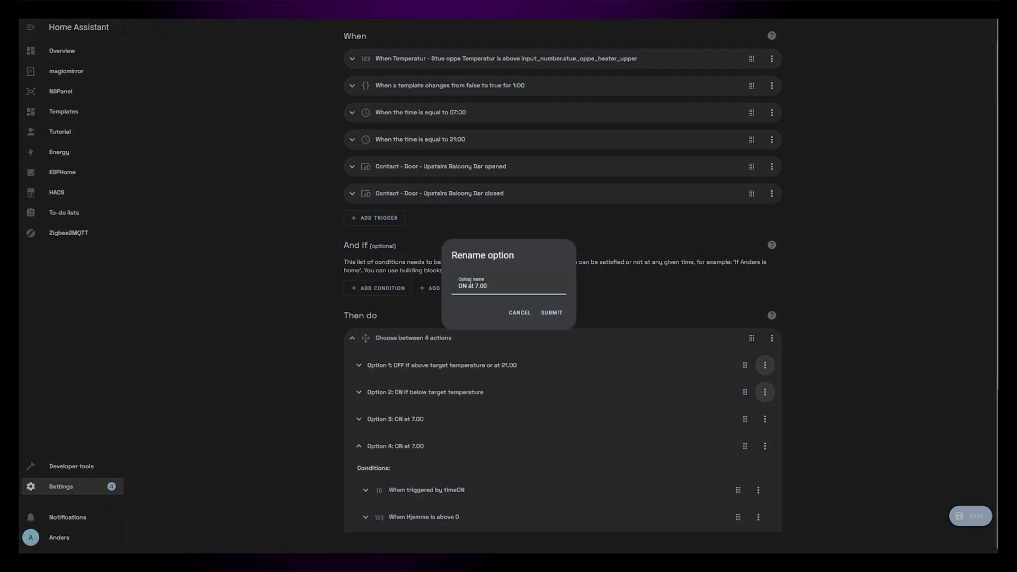
drag(469, 286, 503, 283)
text(door closed)
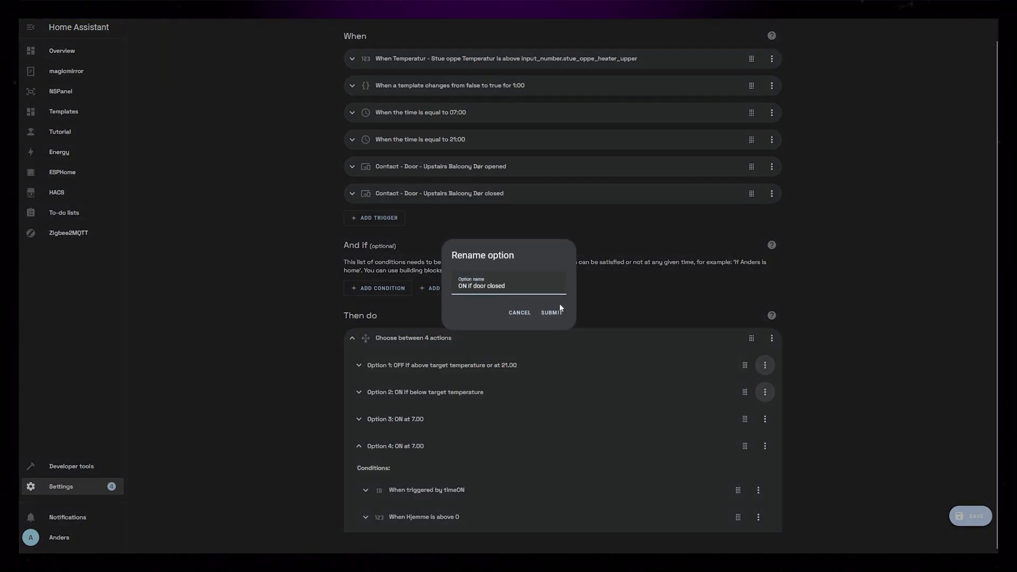
click(552, 313)
Step: Change the triggered-by condition of option 4 to doorCLOSED, and collapse the condition
scroll(441, 344, down, 3)
click(441, 352)
click(396, 381)
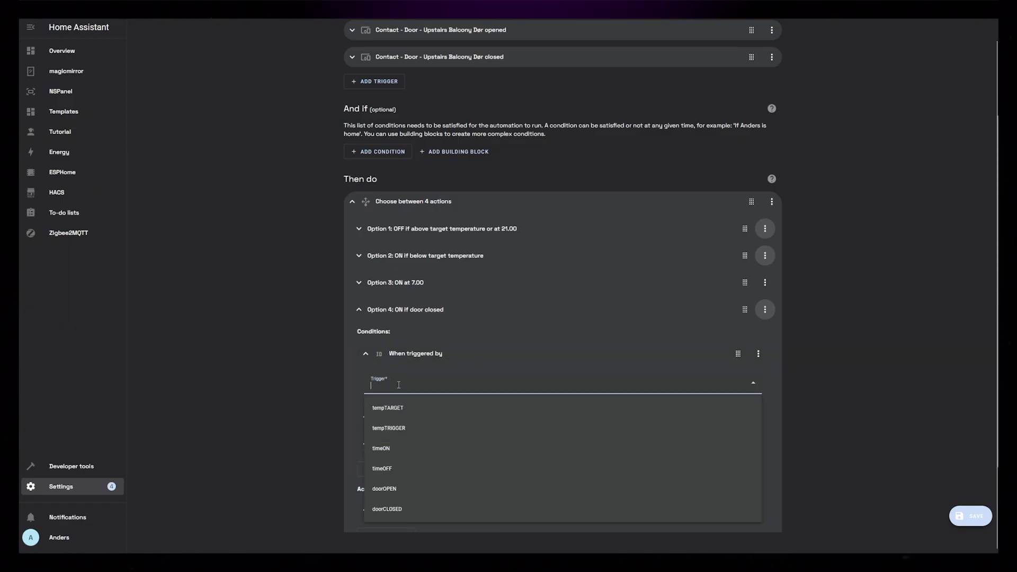
click(391, 510)
scroll(336, 348, down, 1)
click(363, 313)
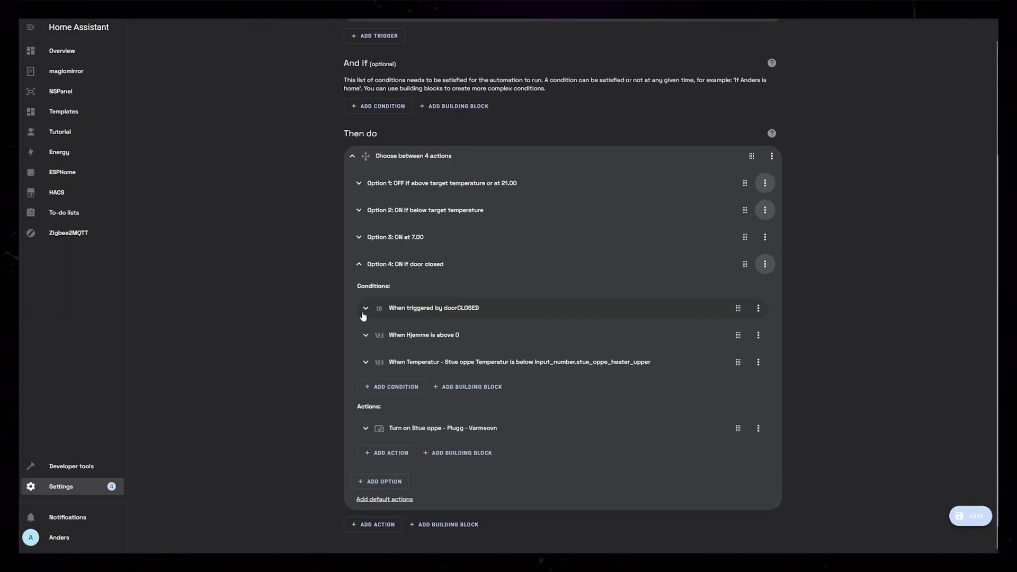
Step: Delete the "Hjemme is above 0" condition from option 4, and collapse the option
click(759, 336)
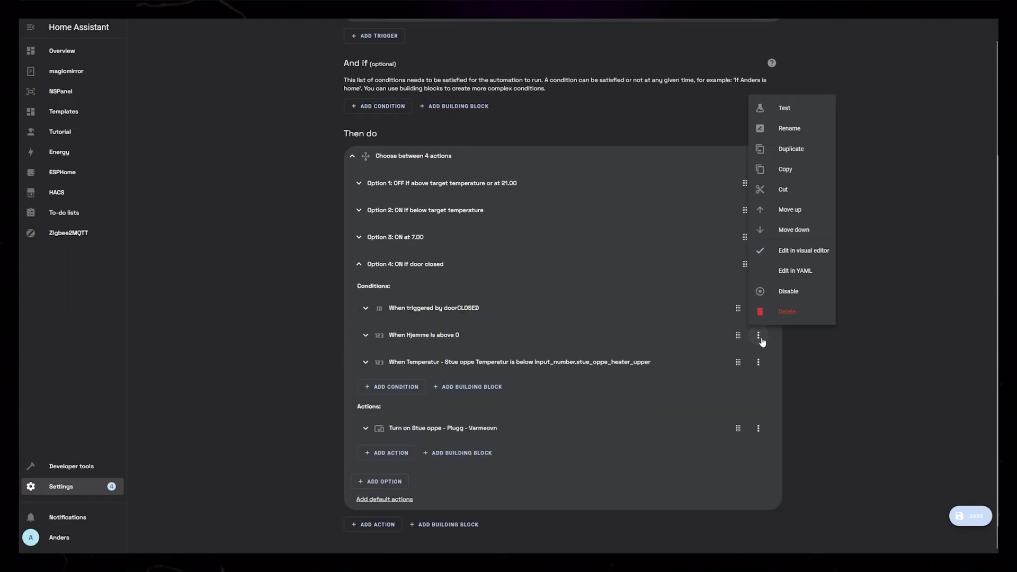
click(787, 313)
click(551, 301)
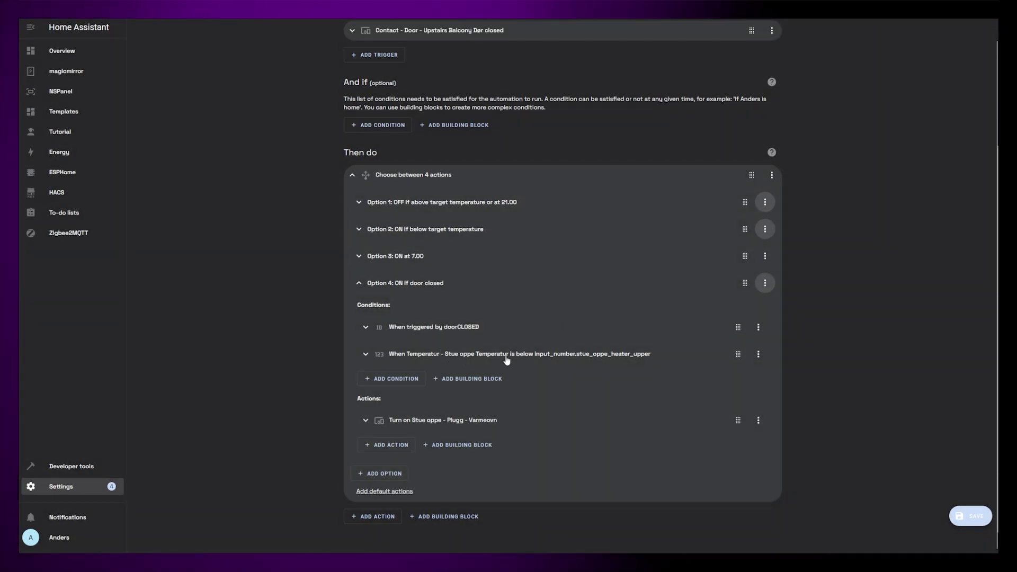
click(360, 285)
Step: Duplicate option 1 and change the duplicate's triggered-by condition to doorOPEN
click(764, 365)
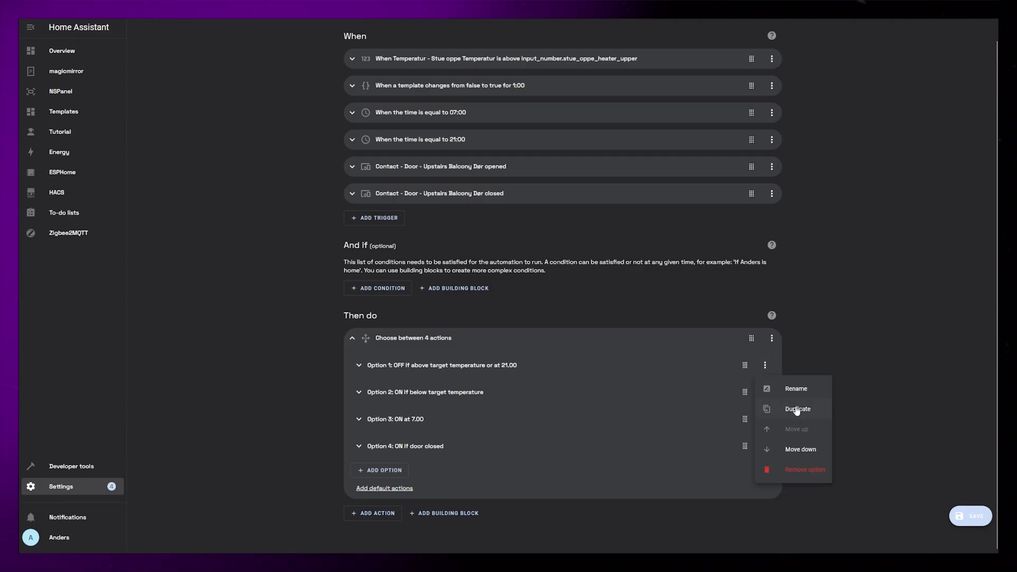
click(795, 410)
click(448, 354)
click(408, 382)
click(398, 382)
click(399, 387)
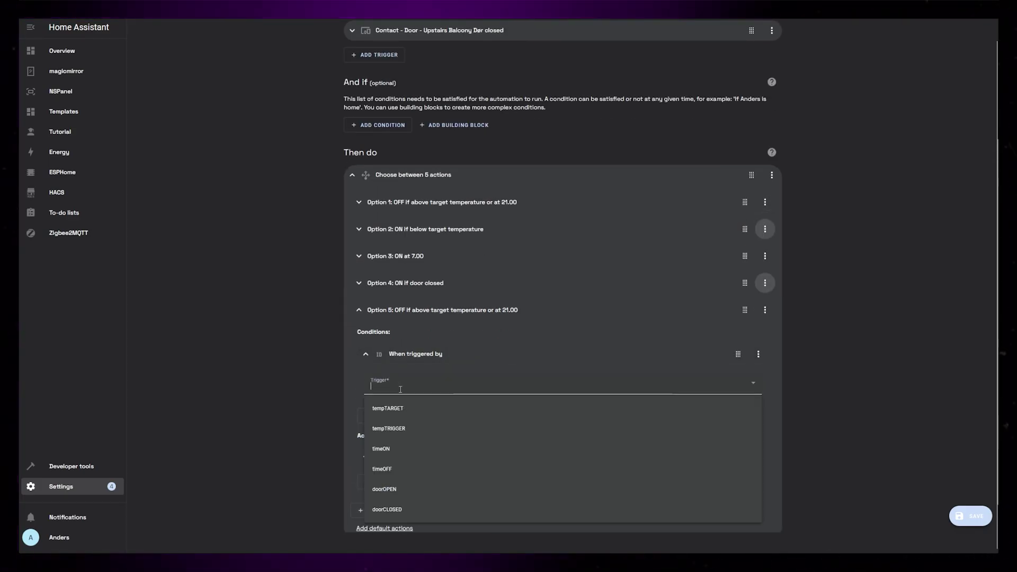
click(399, 493)
click(365, 357)
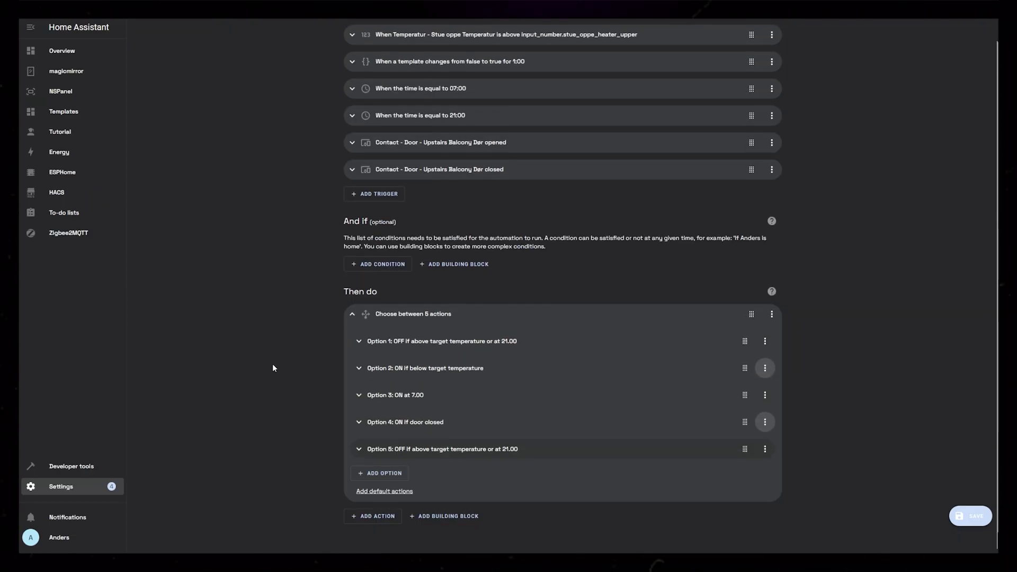
Step: Rename option 5 as "OFF if door opened"
click(765, 449)
click(689, 367)
key(ctrl+a)
text(OF)
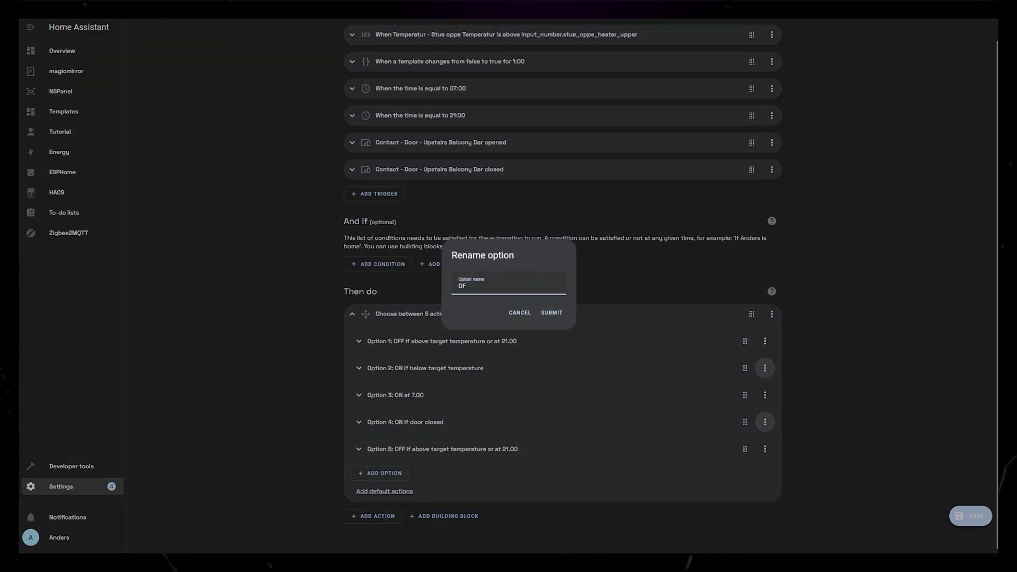
text(F if door opened)
key(Return)
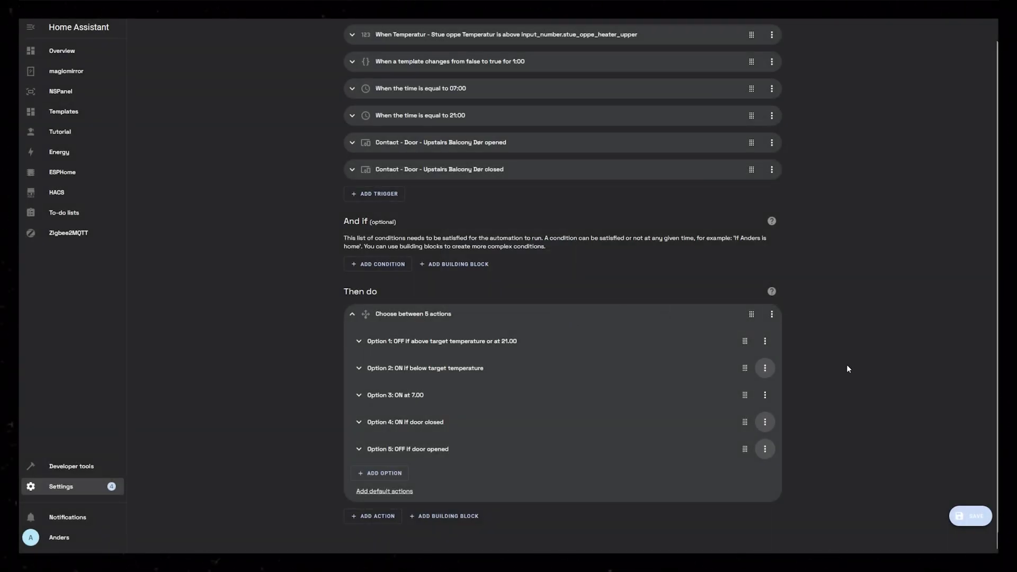
scroll(847, 365, up, 1)
scroll(845, 370, down, 1)
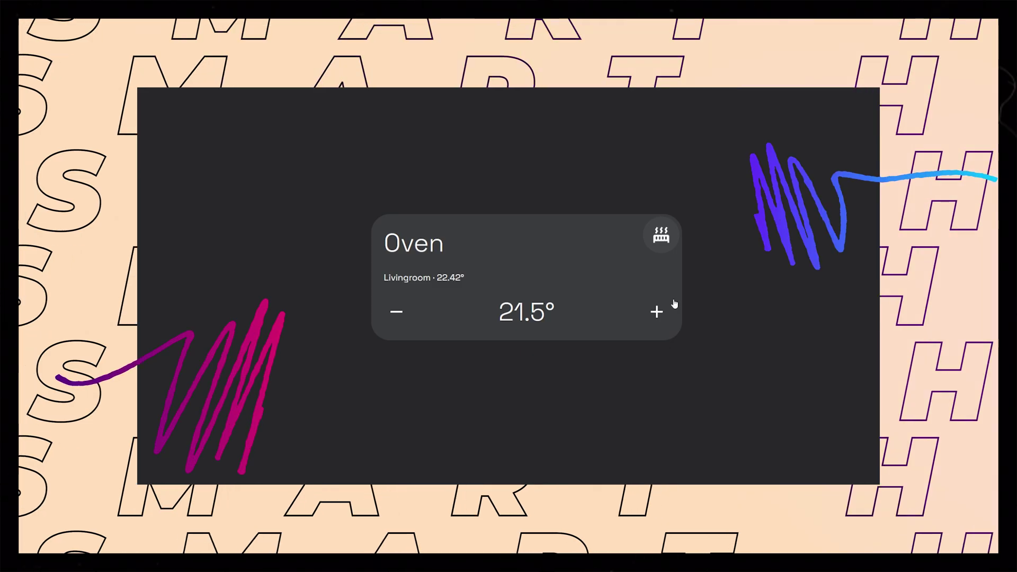
Step: Try out the Oven card by raising the target temperature, lowering it to 21.0°, and switching the oven on
click(655, 314)
click(655, 313)
click(401, 315)
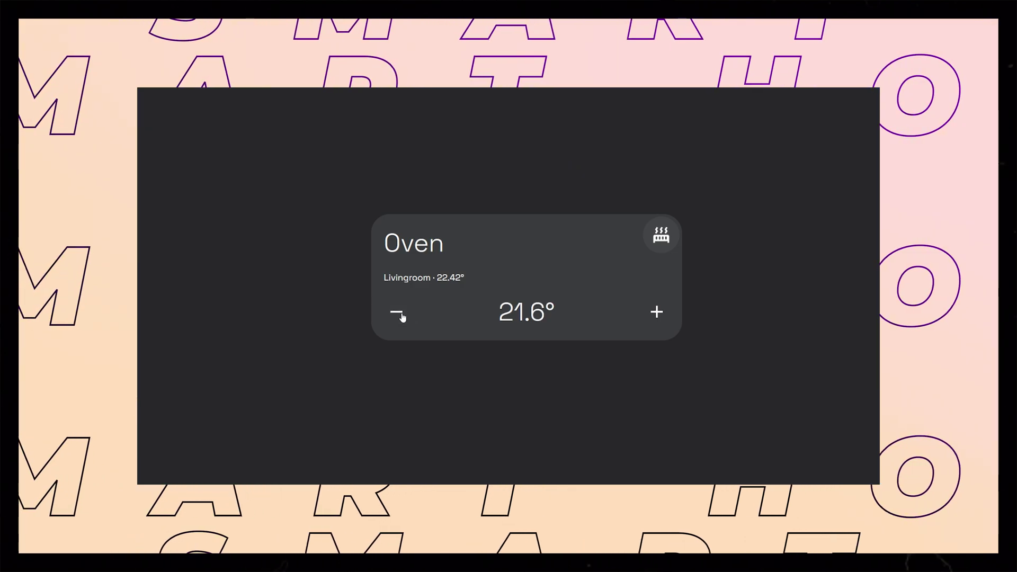
click(401, 316)
click(401, 316)
click(401, 316)
click(401, 315)
click(401, 316)
click(401, 316)
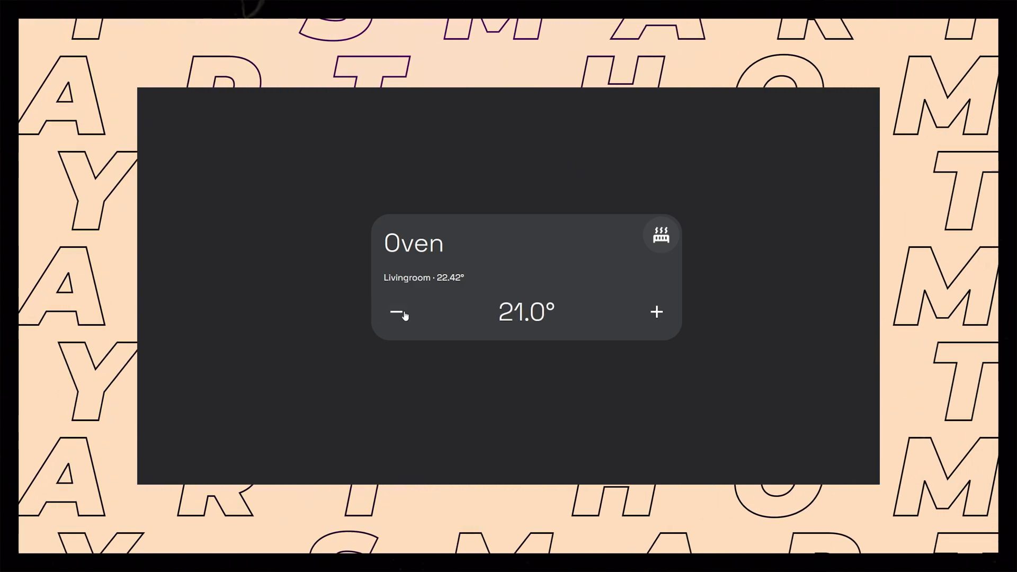
click(548, 258)
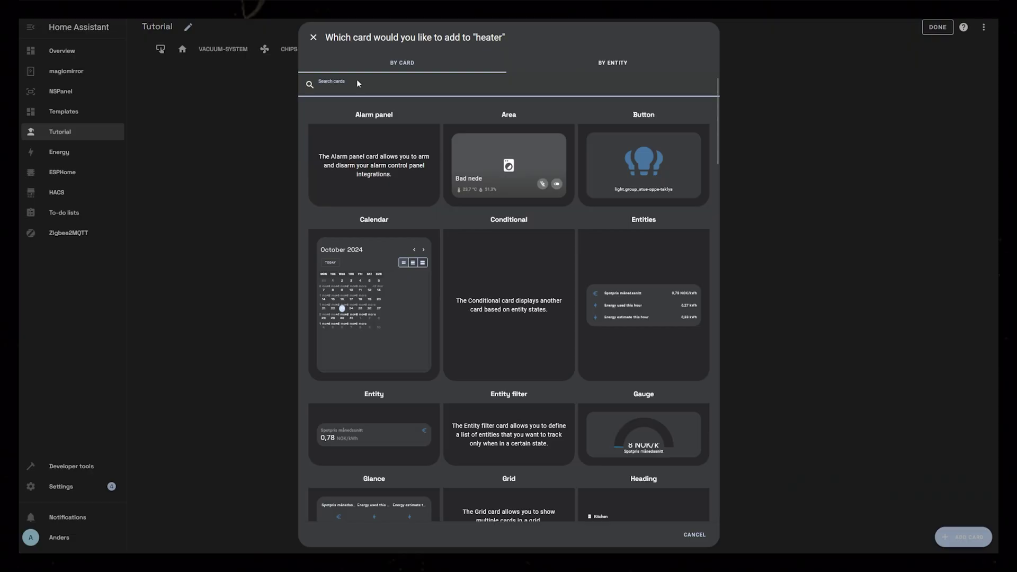
Step: Add a custom button-card to the Tutorial dashboard with the entity switch.stue_oppe_plugg_varmeovn
text(button)
click(511, 162)
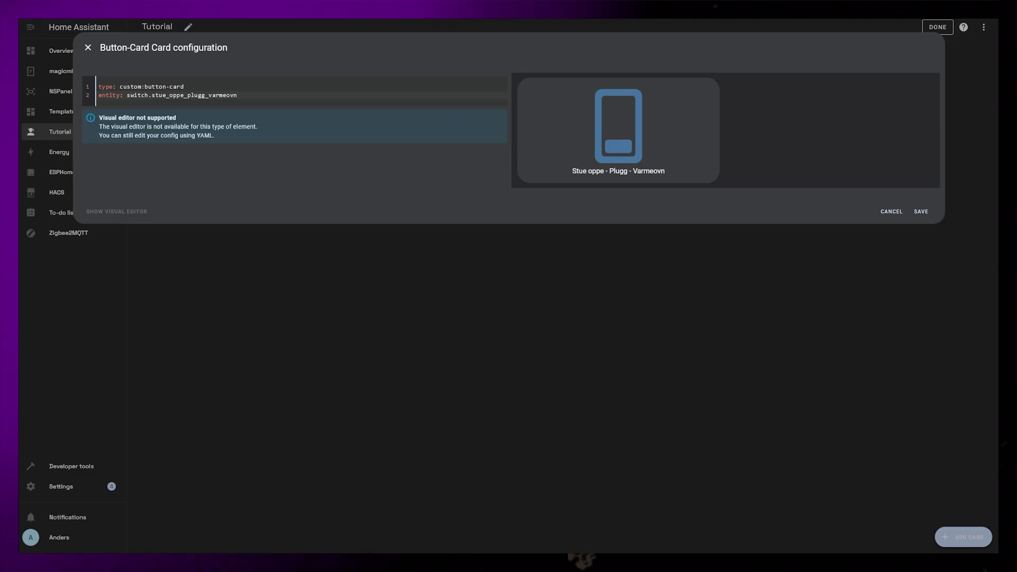
key(Return)
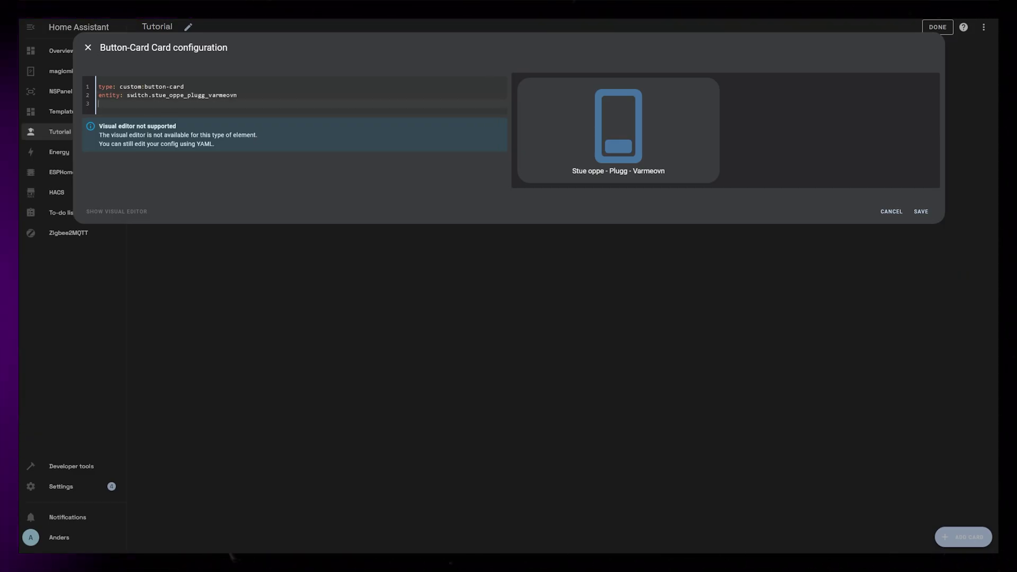
Step: Give the card a name template returning 'Livingroom - ' plus the state of sensor.temperatur_stue_oppe_temperature and a degree sign
text(name:)
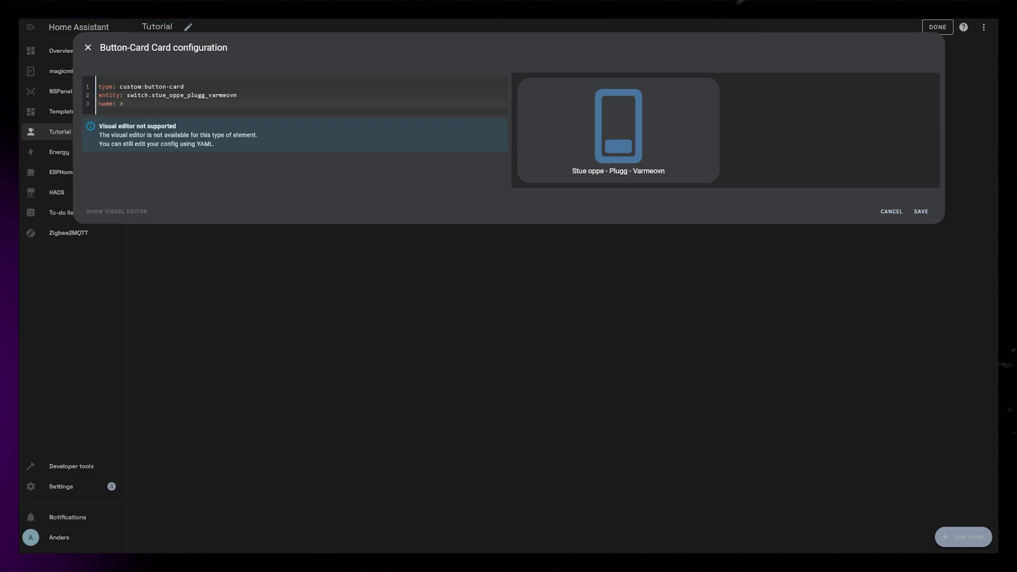
text( >)
key(Return)
text([[[ return 'Livingroom · ' + states['sensor.temperatur_stue_oppe_temperature'].state + '°' ]]])
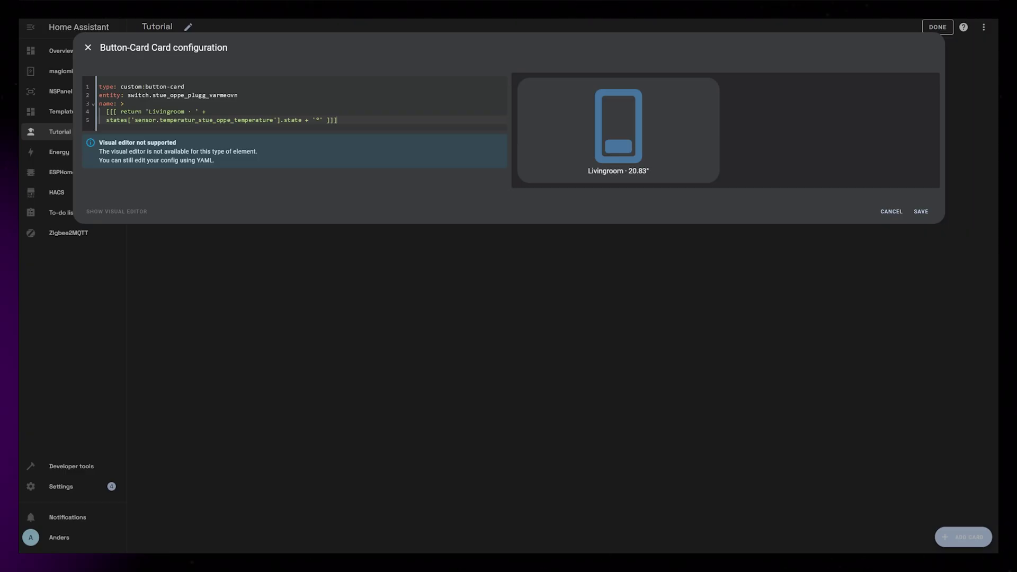
Step: Set the card's label to Oven and show_label to true
key(Return)
text(label: Ove)
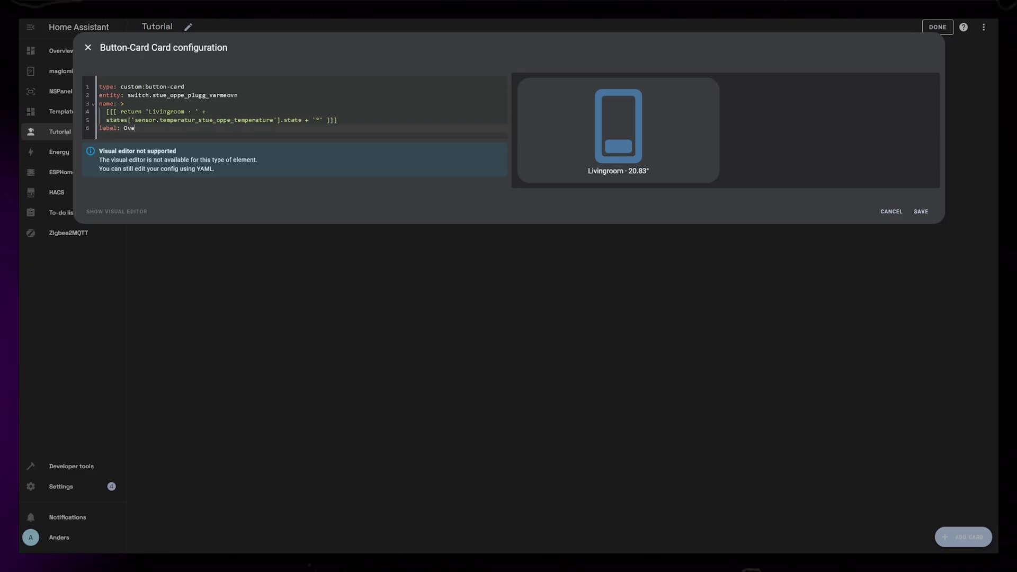
text(n)
key(Return)
text(show_label: true)
key(Return)
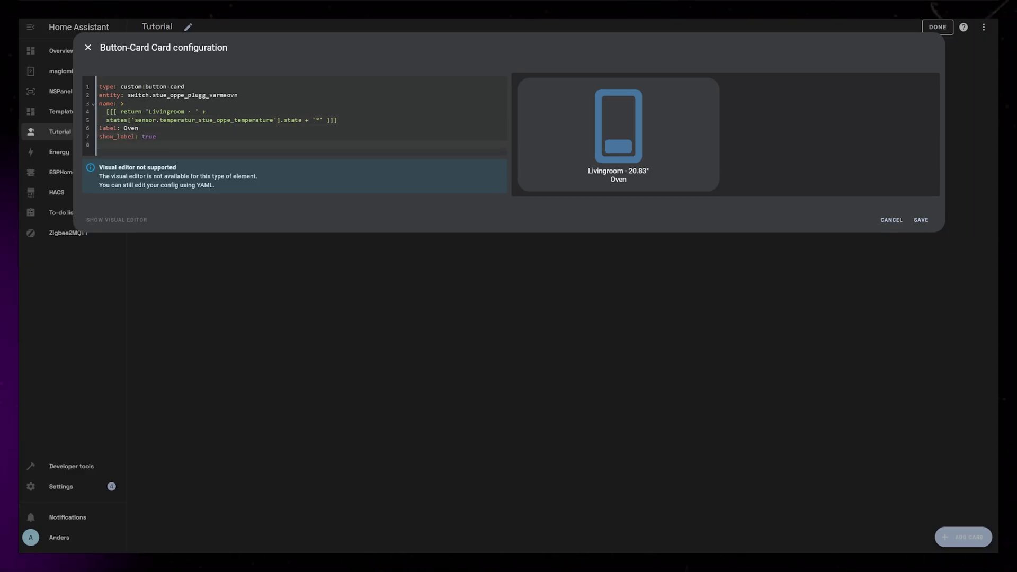
Step: Set the card's icon to mdi:radiator and its tap_action to toggle
text(icon: mdi:radiator)
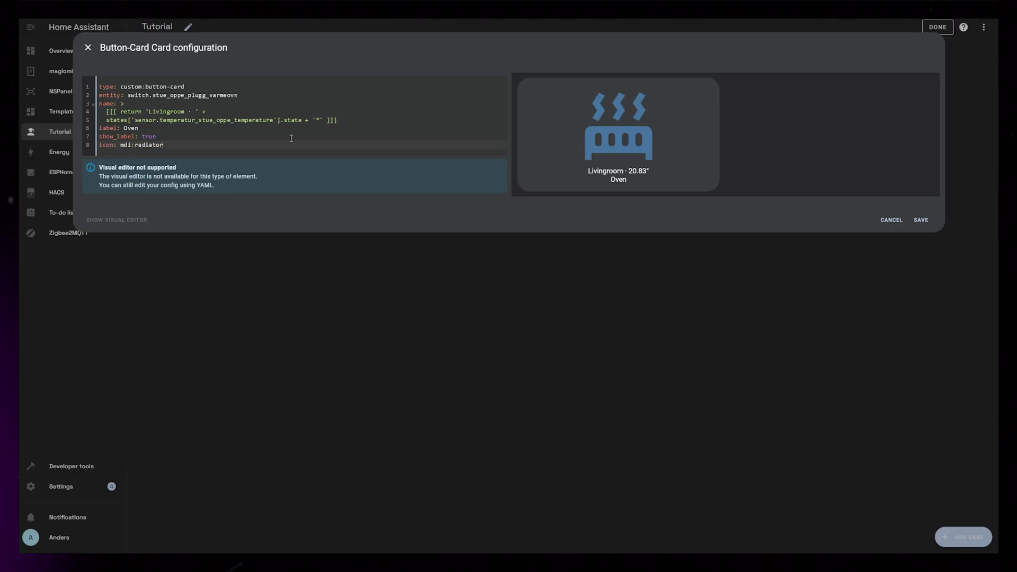
key(Return)
text(tap_action:)
key(Return)
text(action: toggle)
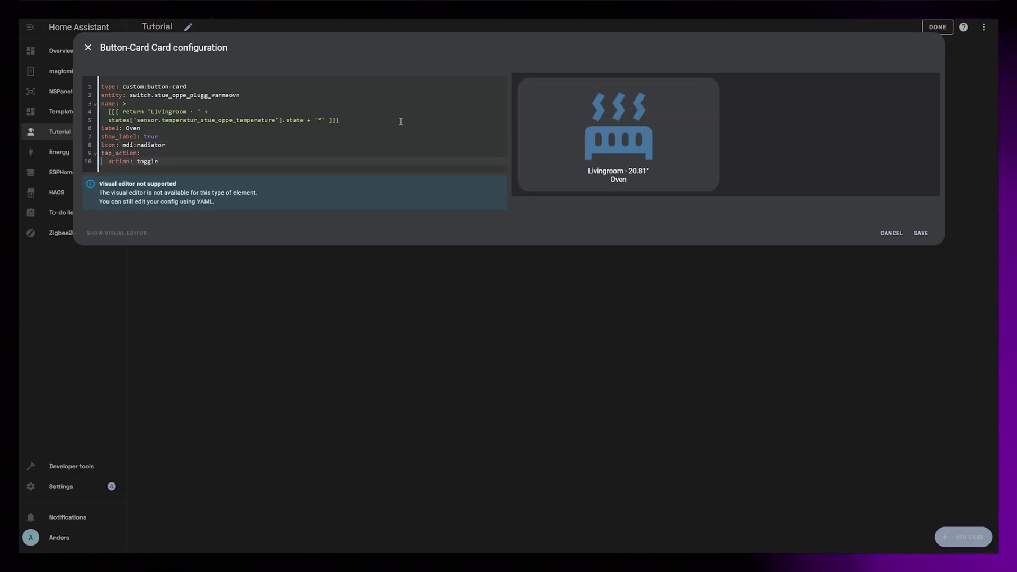
Step: Add a custom_fields section below the tap action with a folded multi-line field named state
key(Return)
key(Return)
text(custom_fields:)
key(Return)
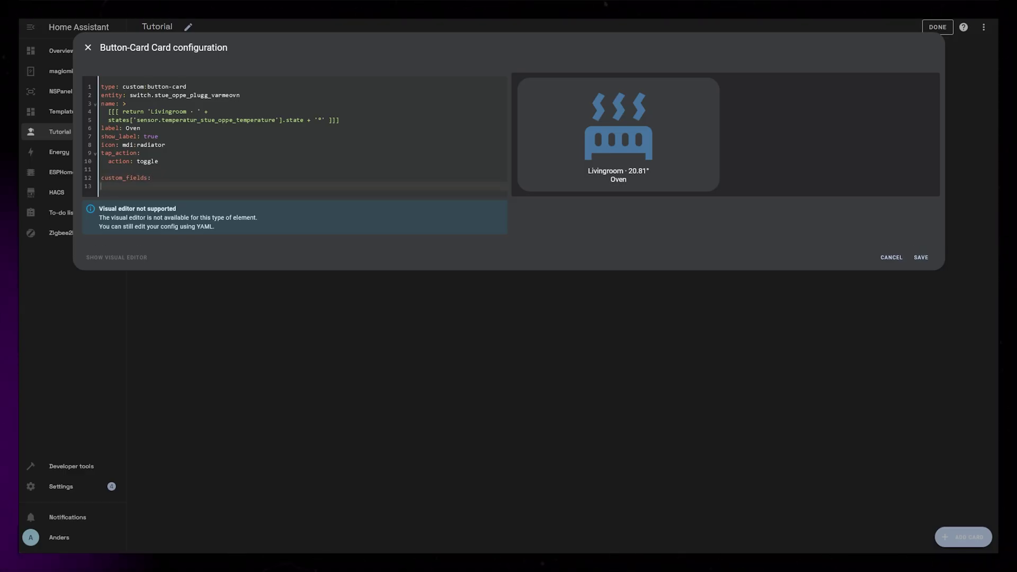
text(state: )
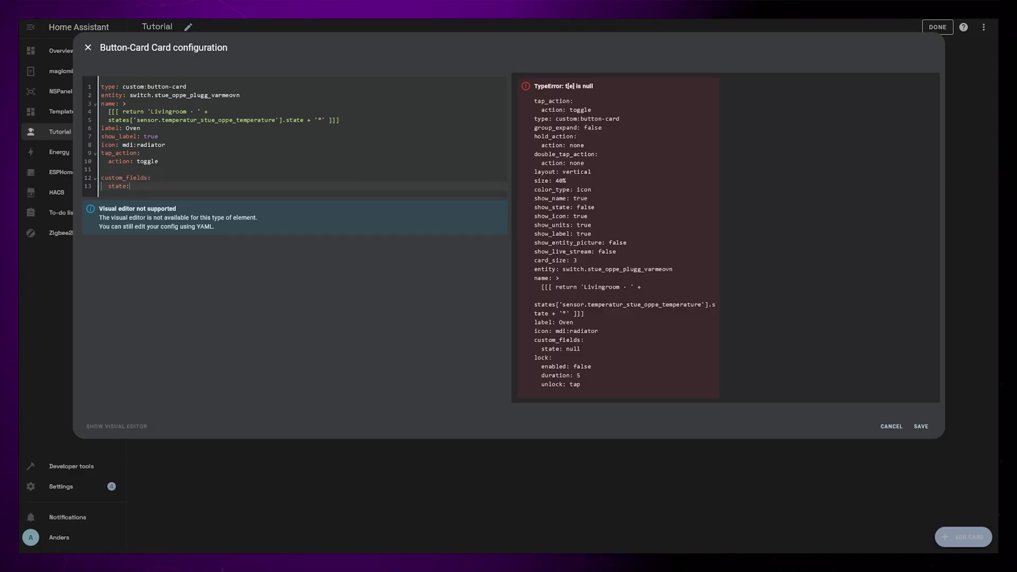
text(>)
key(Return)
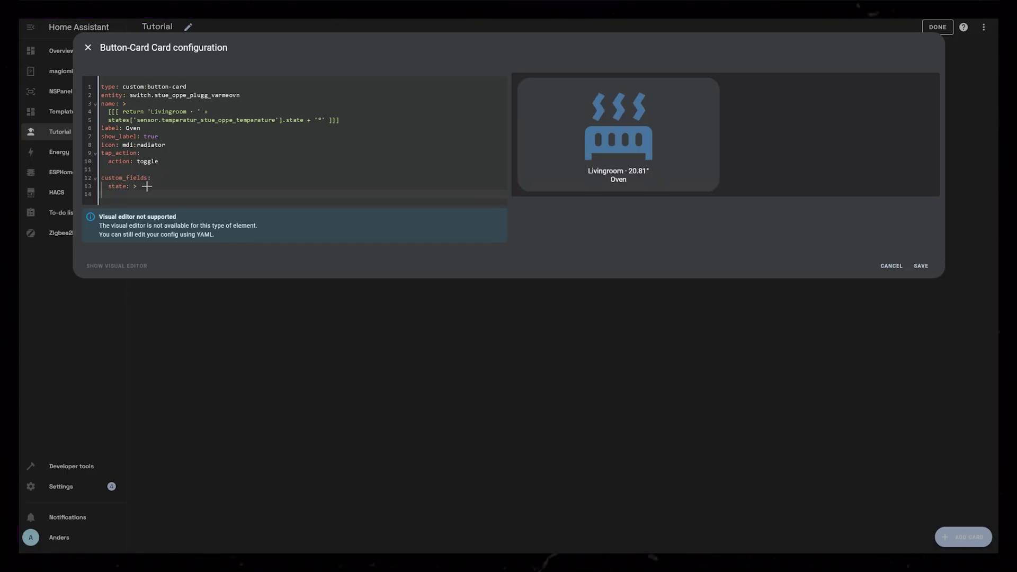
Step: Make the state field return the state of input_number.stue_oppe_heater_upper followed by a degree sign
text([[[ ret ]]]urn states[])
key(Left)
text('')
key(Left)
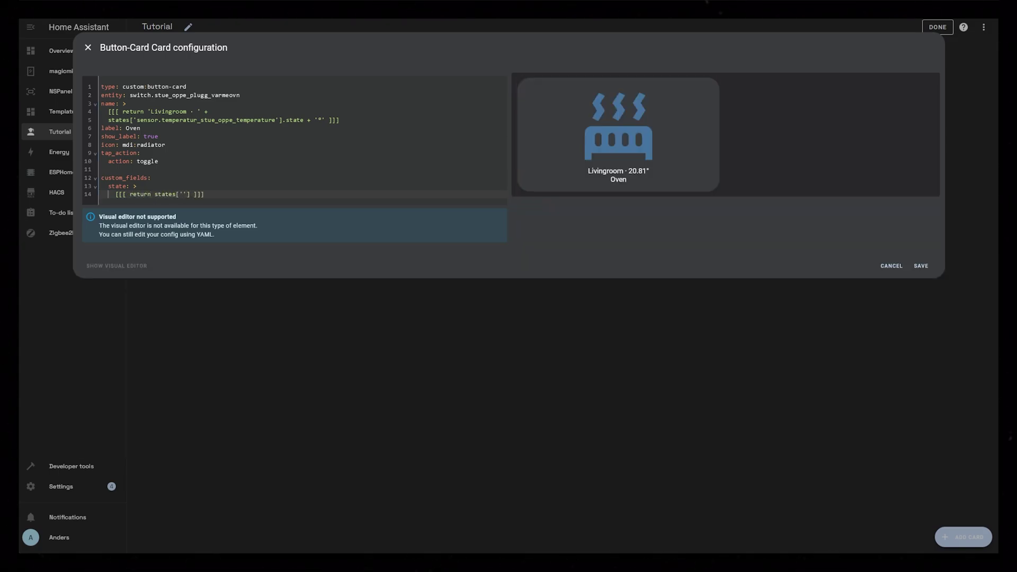
text(input_number.stue_oppe_heater_upper)
key(Right)
key(Right)
text(.state + '°')
key(Left)
text(°)
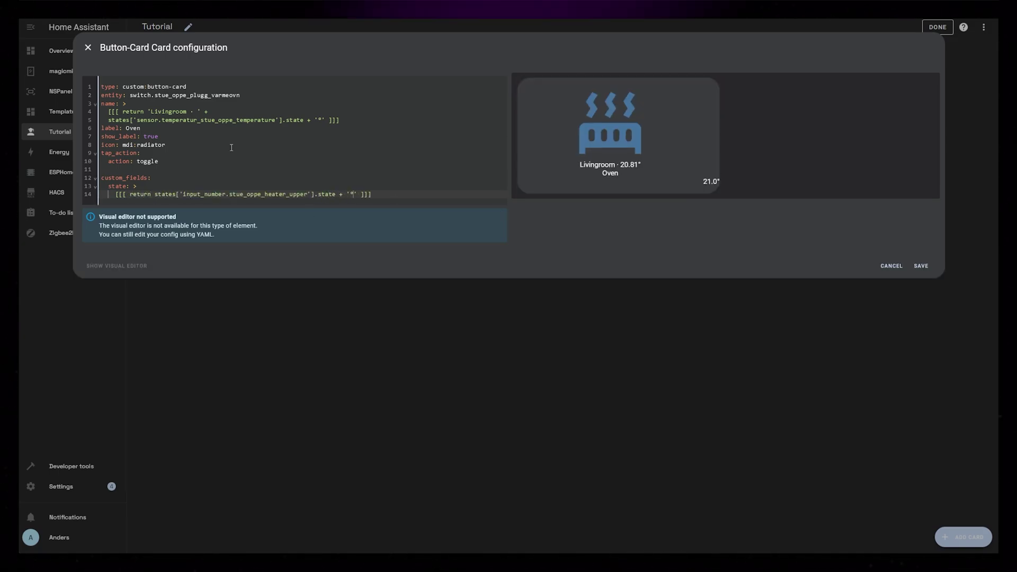
Step: Rename the state custom field to target
double_click(115, 186)
text(target)
click(436, 198)
Step: Add a btn_minus custom field below target, containing a card of type custom:button-card
key(Return)
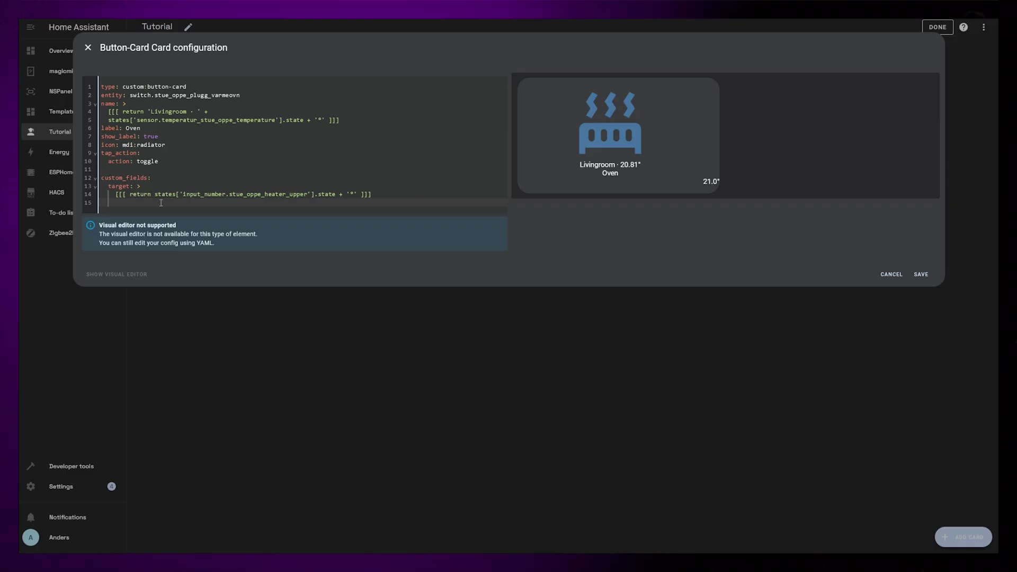
click(395, 194)
key(Return)
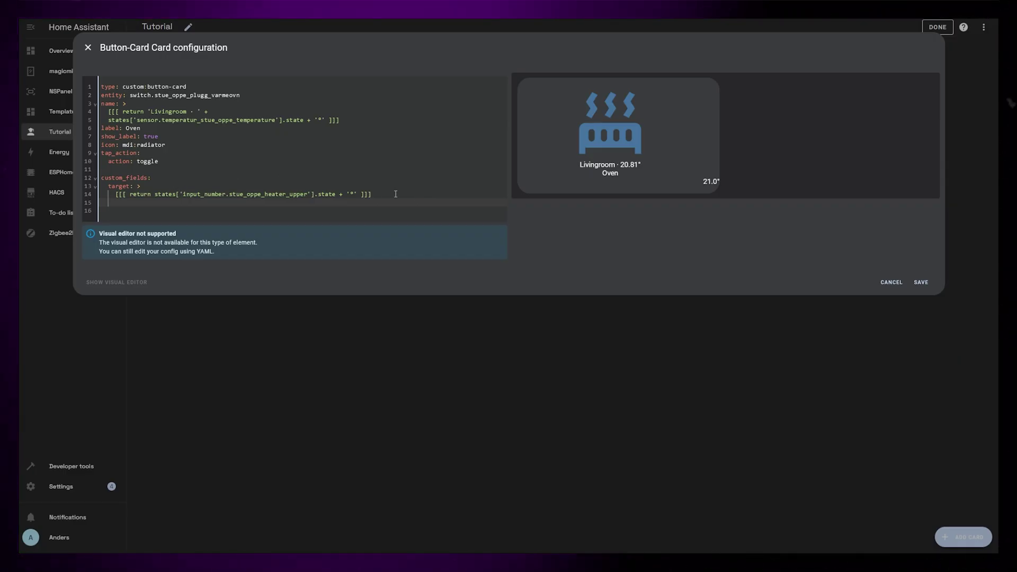
key(BackSpace)
text(btn_minus:)
key(Return)
key(Tab)
text(card:)
key(Return)
text(type: custom:button-card       )
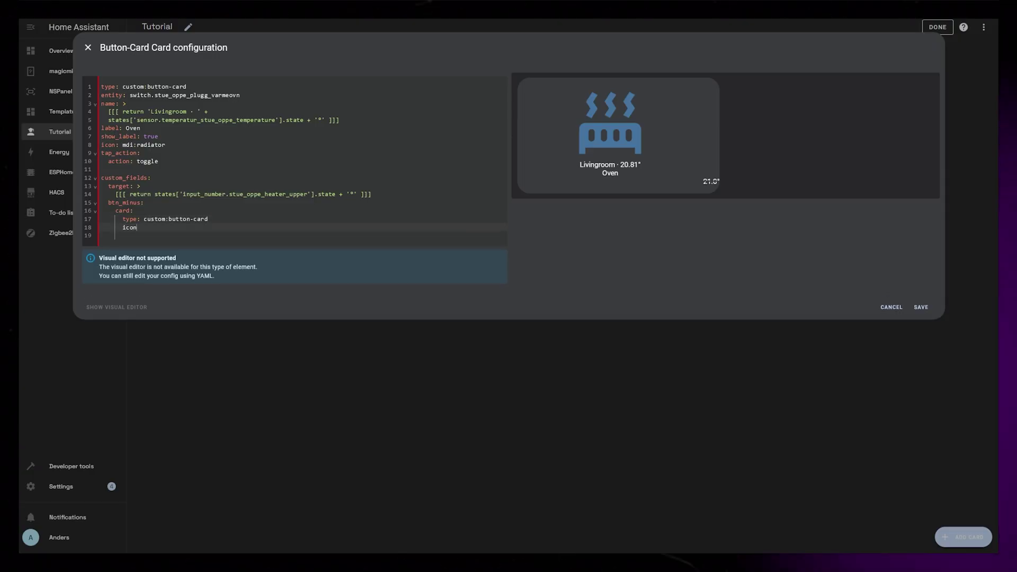
text(icon: mdi:minus)
Step: Set the btn_minus card's icon to mdi:minus and show_name to false
key(Return)
text(sh)
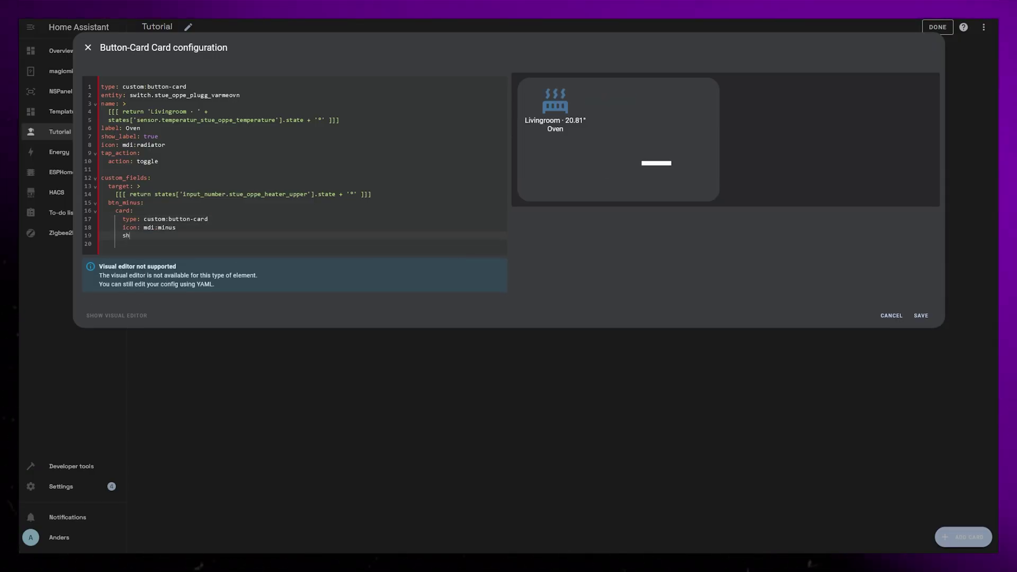
text(ow_name: false)
Step: Add aspect_raio: 1/1 and the entity switch.stue_oppe_plugg_varmeovn to the btn_minus card
key(Return)
text(aspect_raio: 1)
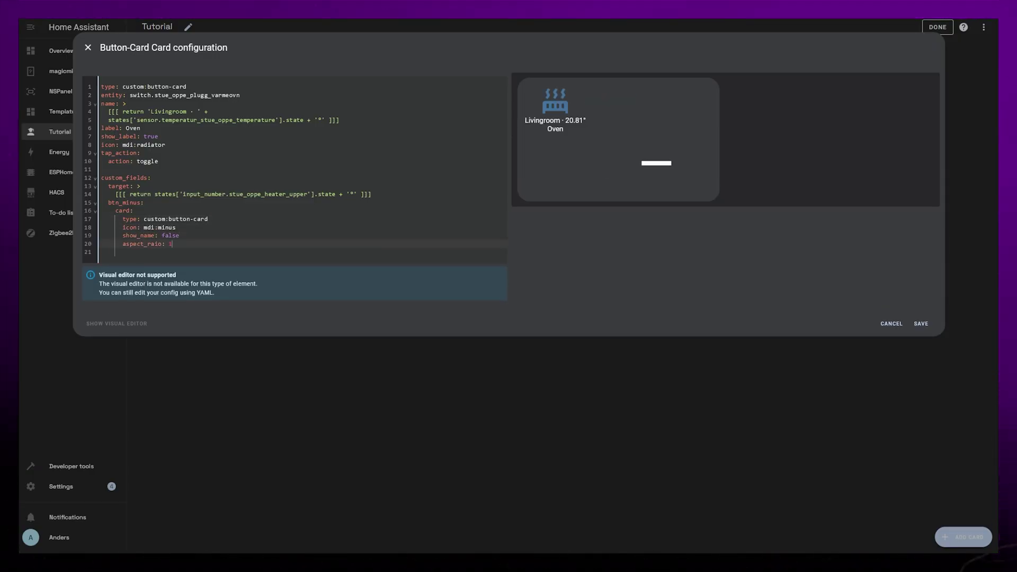
text(/1)
key(Return)
text(entity: switch.stue_oppe_plugg_varmeovn)
Step: Add a styles section to the btn_minus card and set its card background to none
key(Return)
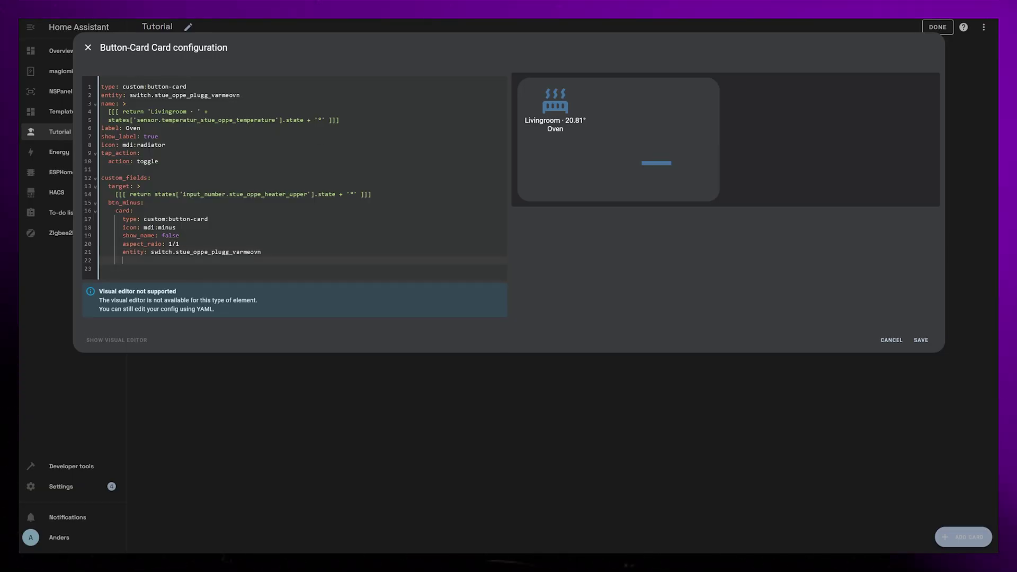
text(styles:)
key(Return)
text(card:)
key(Return)
text(- background: )
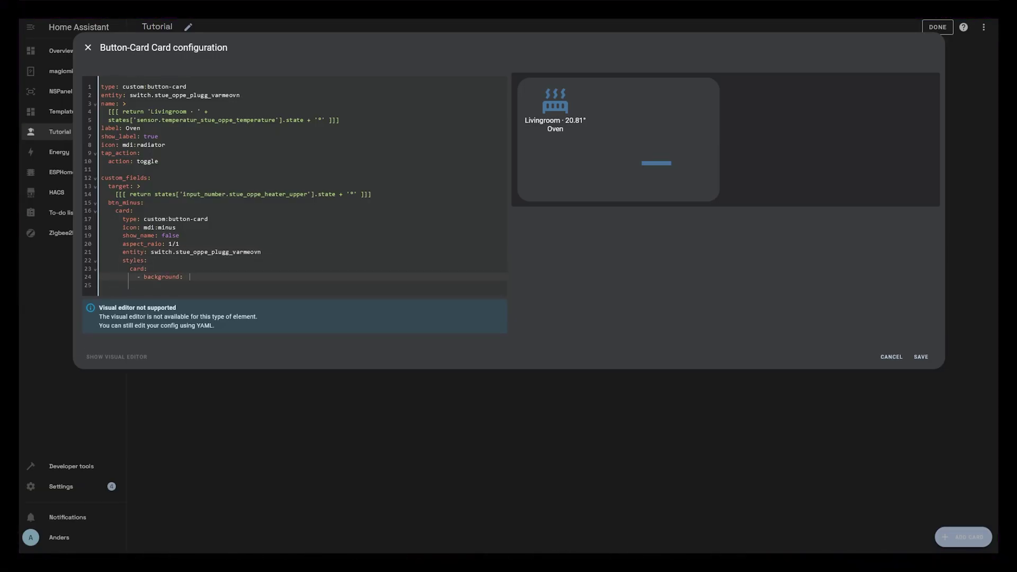
text(none)
Step: Set the icon color to var(--gray800) in the btn_minus styles
key(Return)
key(BackSpace)
text(icon:)
key(Return)
text(- color: var())
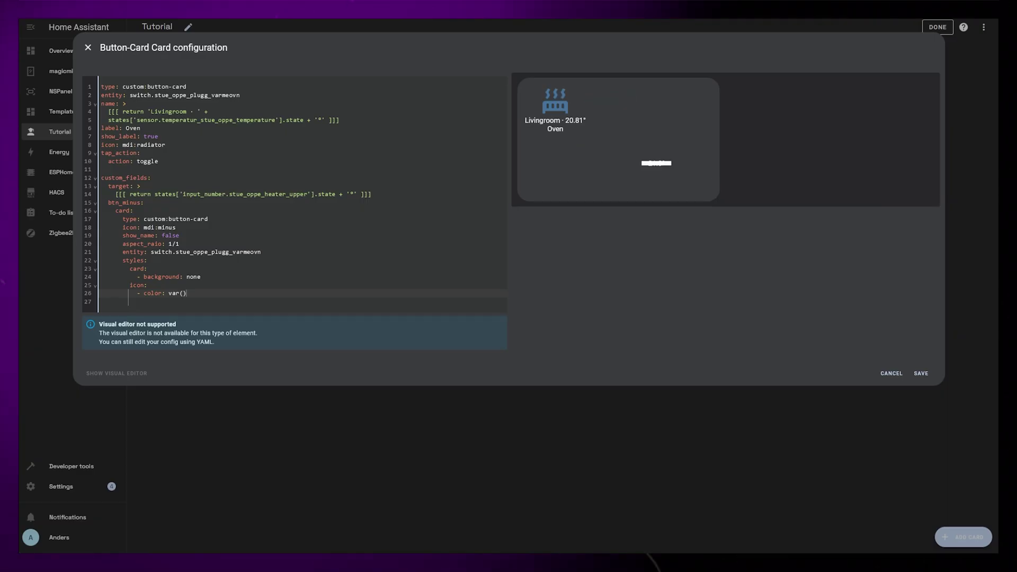
key(Left)
text(--gray800)
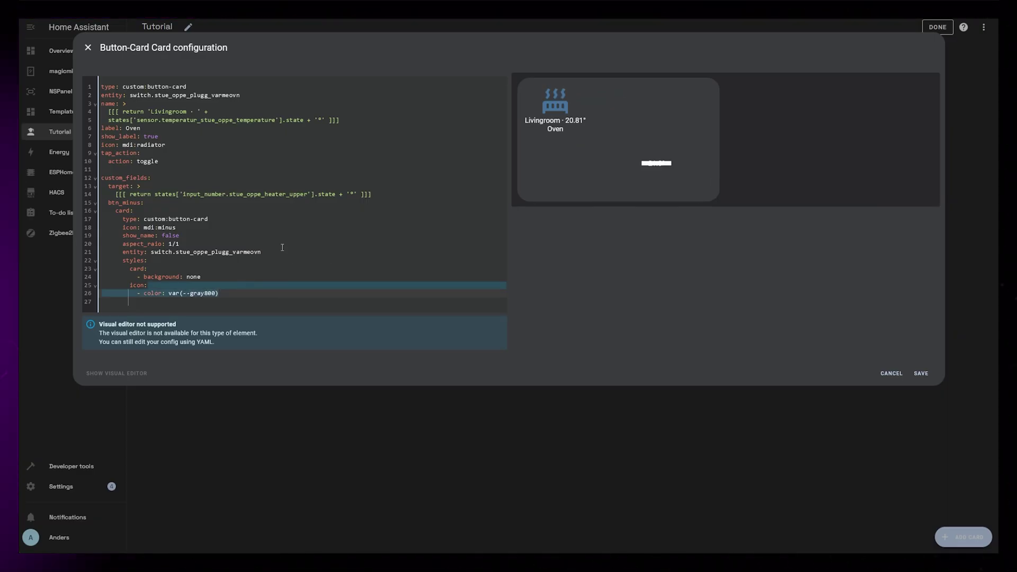
Step: Insert a tap_action above the btn_minus styles with action call-service and service input_number.decrement
click(283, 249)
key(Return)
key(Return)
key(Return)
key(Up)
text(tap_action:)
key(Return)
text(action: call-service)
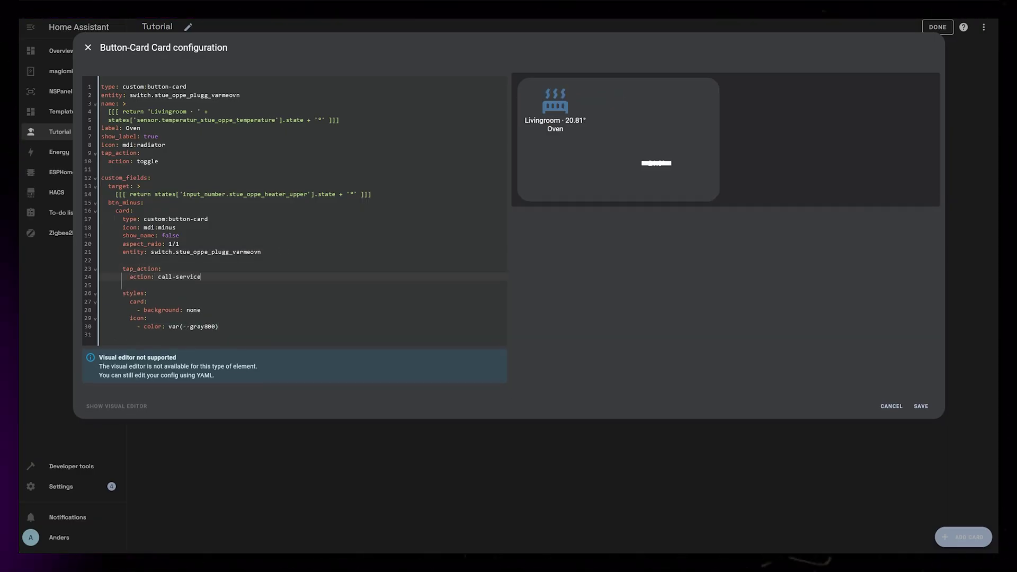
key(Return)
text(service: input_number.decrement)
Step: Add a target to the btn_minus tap_action with entity_id input_number.stue_oppe_heater_upper
key(Return)
text(target:)
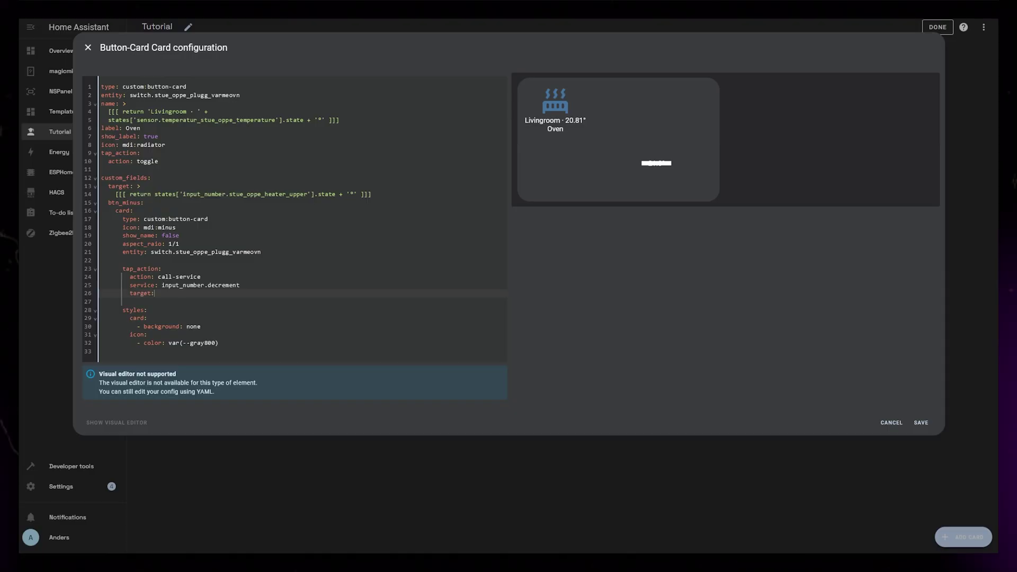
key(Return)
text(entity_id:)
key(Return)
text(-)
click(230, 310)
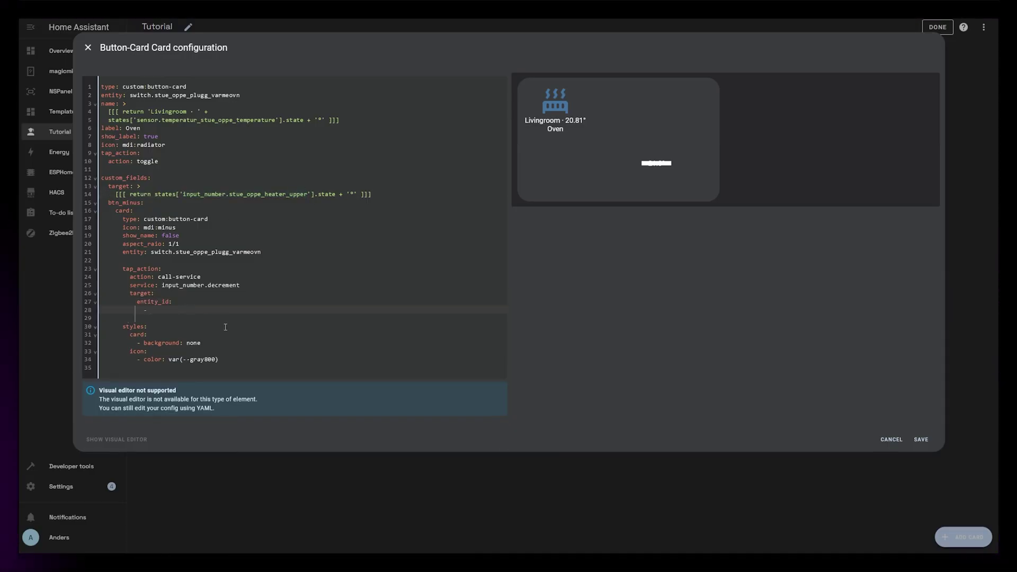
Step: Add a data section with amount 0.1 to the btn_minus tap_action
key(Return)
text(data:)
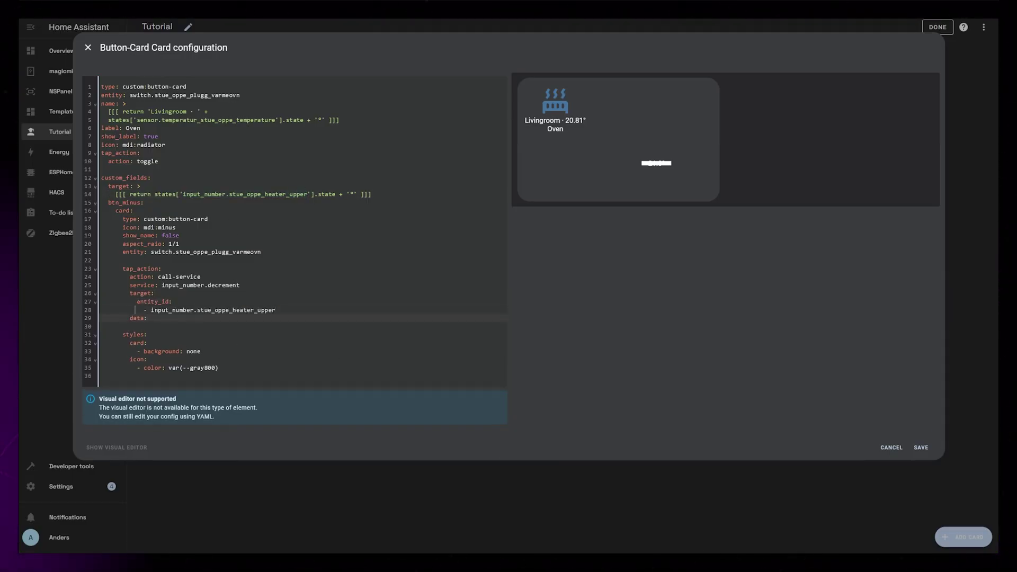
key(Return)
text(amount: 0.1)
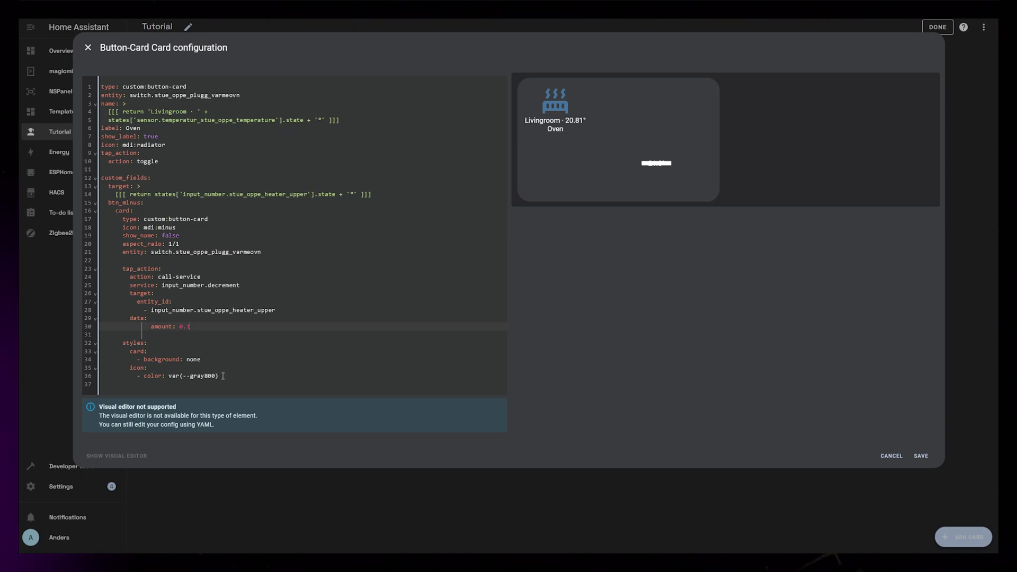
Step: Duplicate the btn_minus block directly above itself in custom_fields and rename the copy btn_plus
drag(223, 376, 123, 211)
click(416, 194)
key(Return)
key(Return)
key(Return)
key(Up)
text(btn_minus:     card:       type: custom:button-card       icon: mdi:minus       show_name: false       aspect_raio: 1/1       entity: switch.stue_oppe_plugg_varmeovn        tap_action:         action: call-service         service: input_number.decrement         target:           entity_id:             - input_number.stue_oppe_heater_upper         data:               amount: 0.1        styles:         card:           - background: none         icon:           - color: var(--gray800))
text(pl)
Step: Change the btn_plus icon to mdi:plus and its tap_action service to input_number.increment
double_click(181, 236)
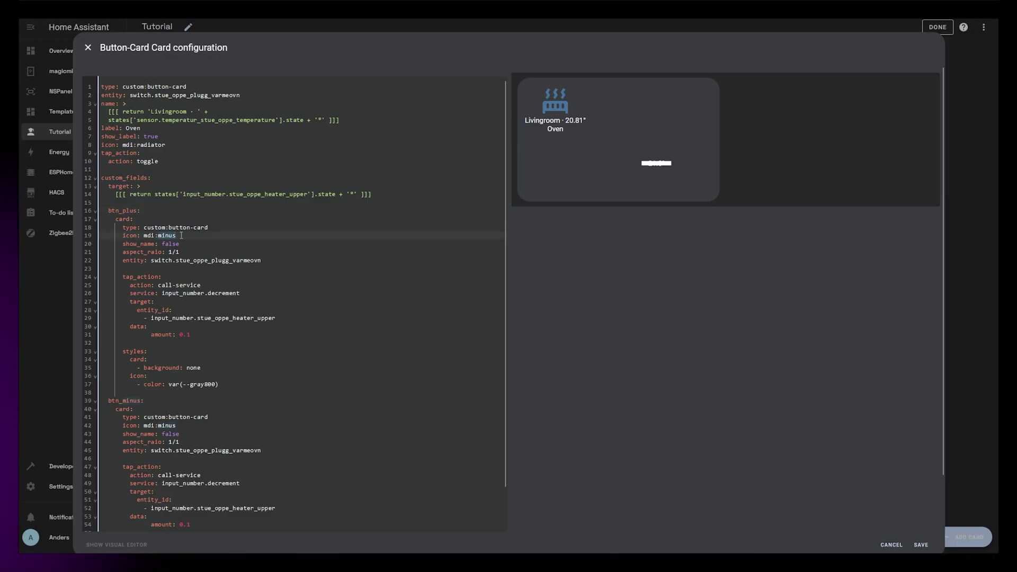
text(plus)
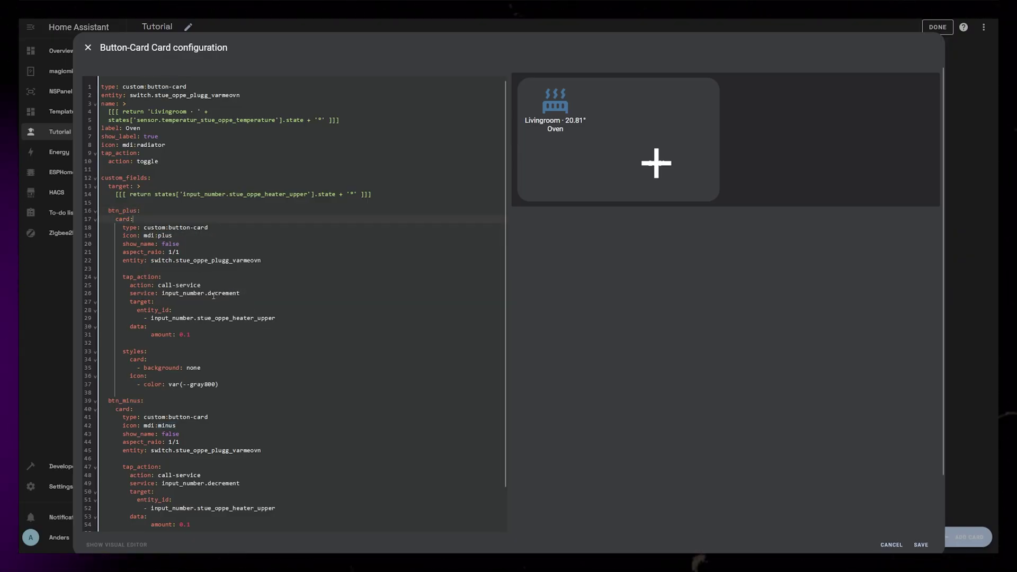
click(214, 294)
text(in)
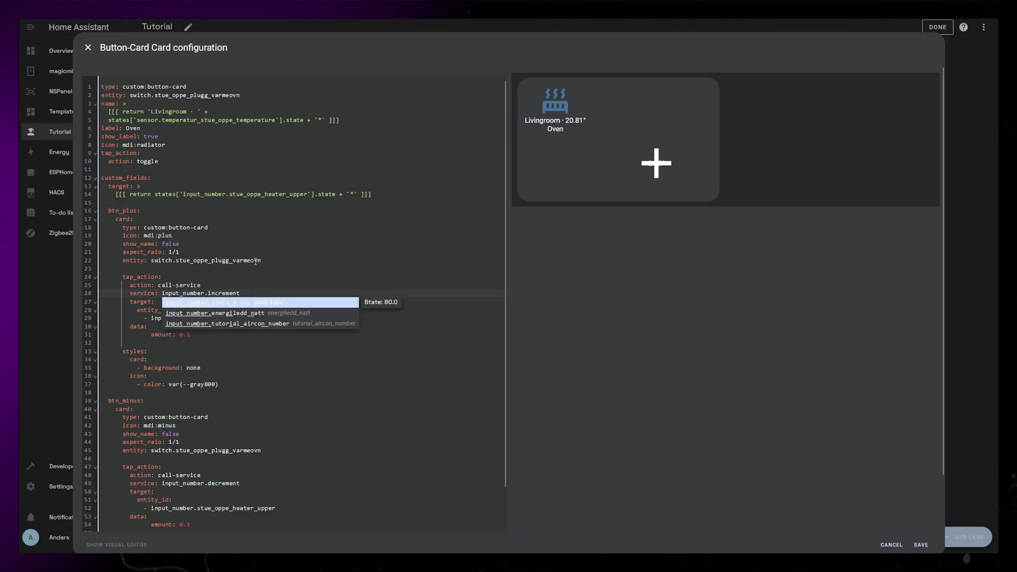
click(255, 261)
click(239, 293)
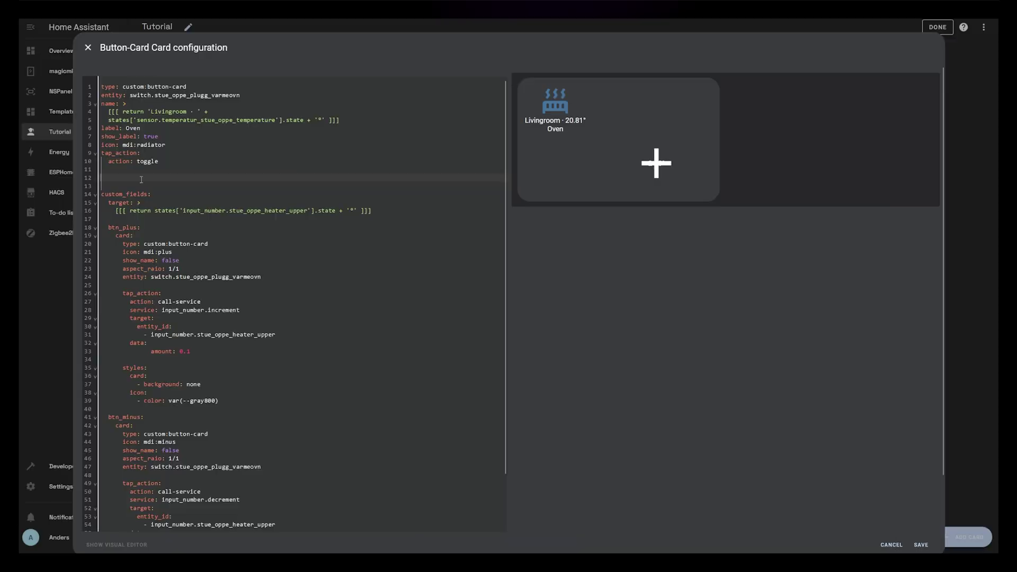
Step: Insert a main styles section above custom_fields with empty grid, card, name, label, img_cell, icon and custom_fields keys, the last containing state
text(styles:)
key(Return)
text(grid:)
key(Return)
text(card:)
key(Return)
text(name: label:)
key(Return)
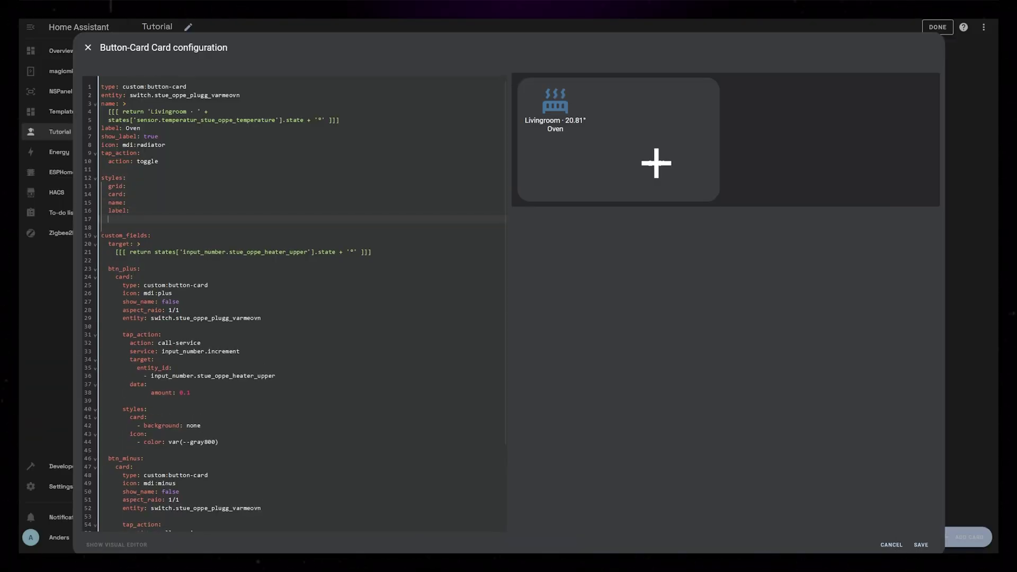
text(img_cell:)
key(Return)
text(icon: custom_fields:)
Step: Add grid-template-areas under the main styles grid with the rows "l l i" and "n n n"
key(Return)
text(state:)
click(138, 188)
key(Return)
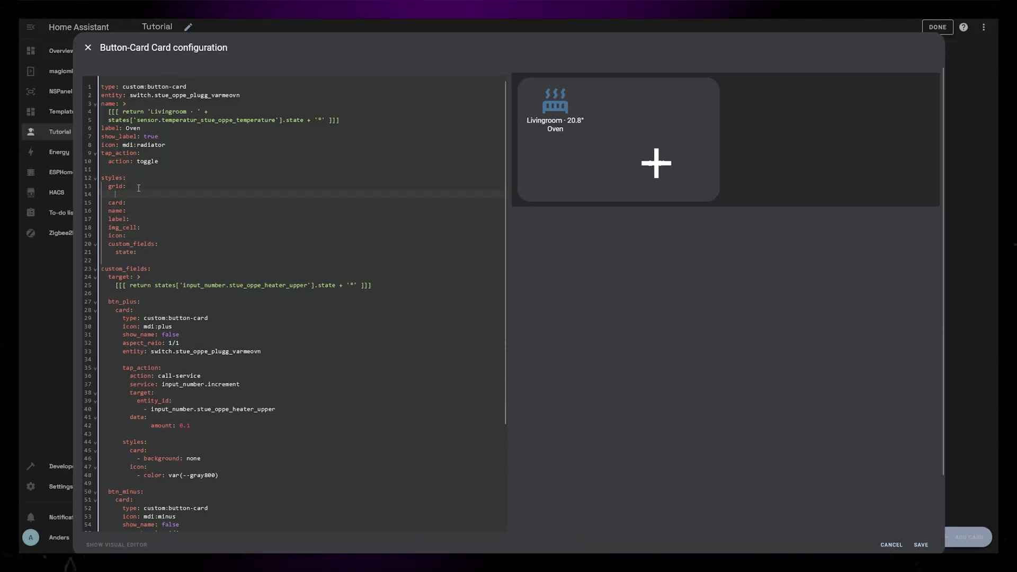
text(- grid-te)
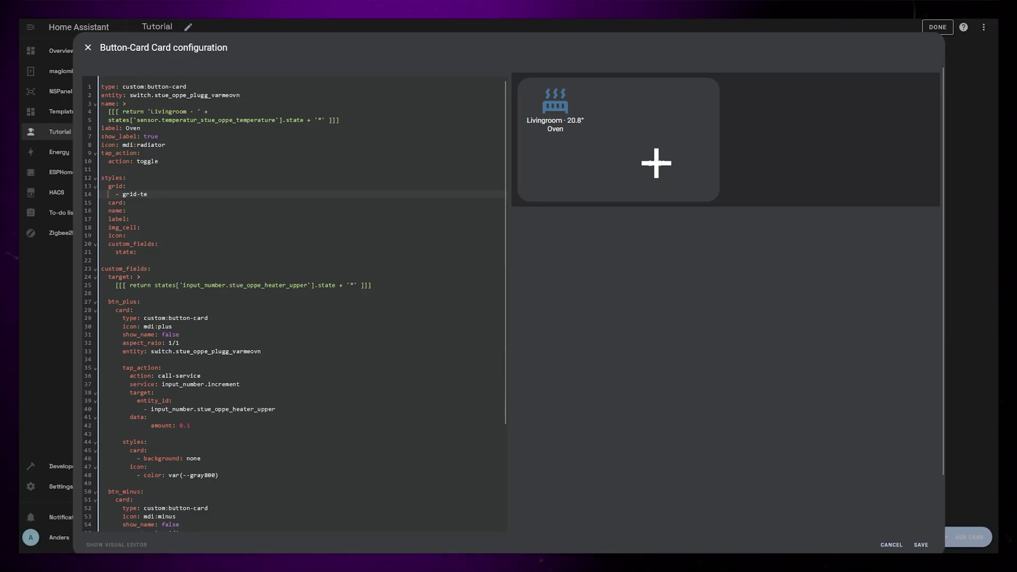
text(mplate-areas: )
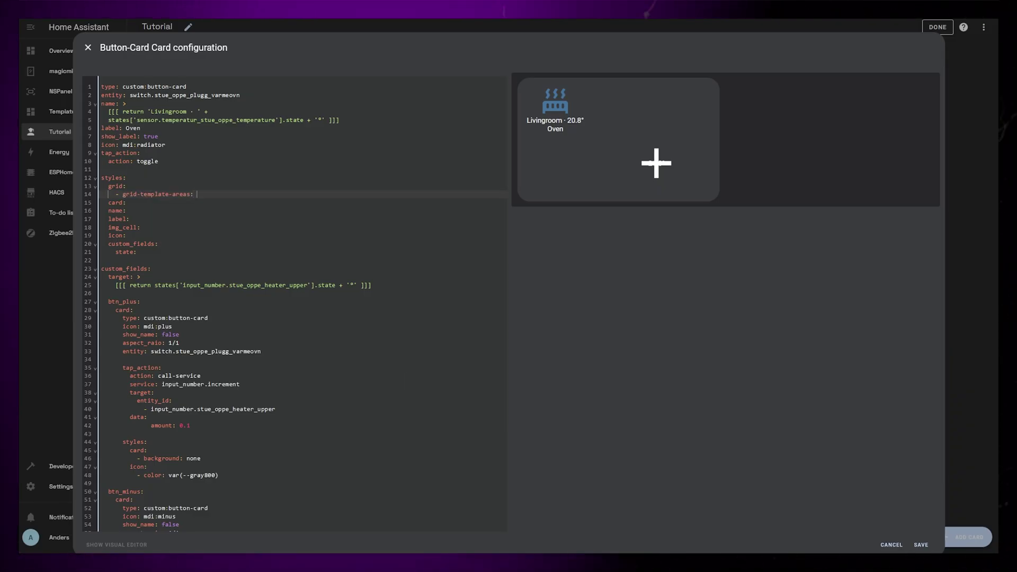
text('')
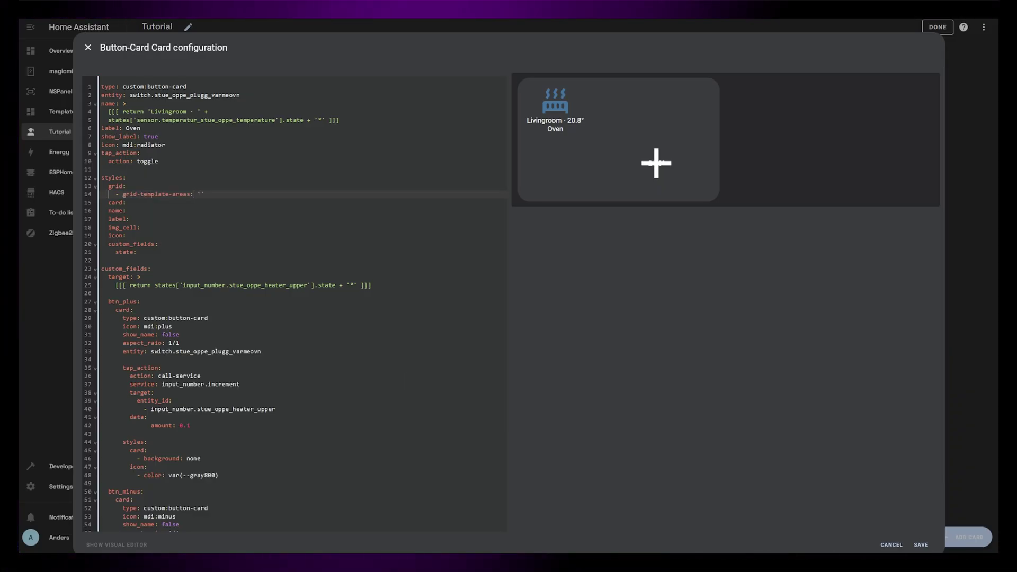
text(1 1 i)
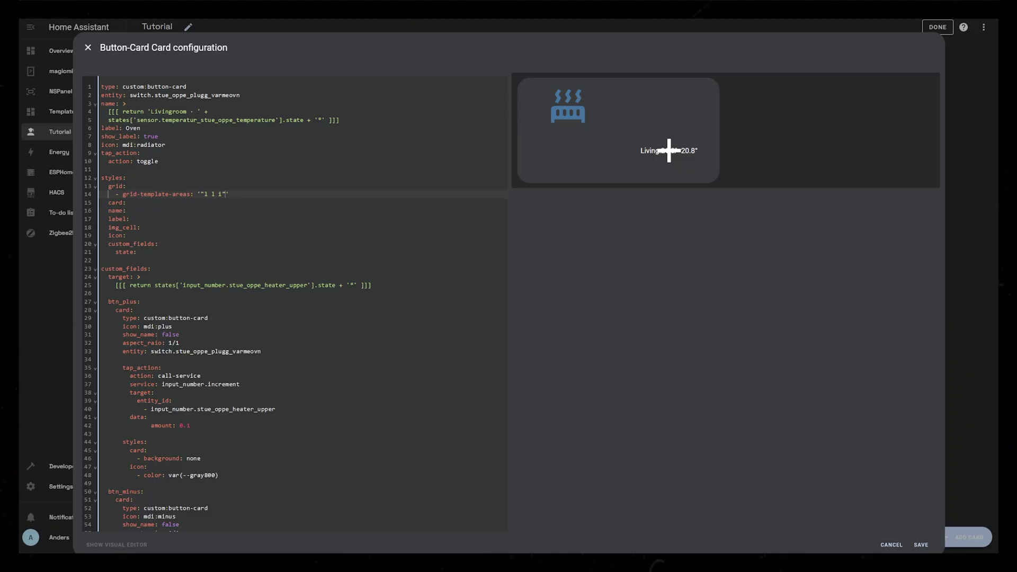
text(")
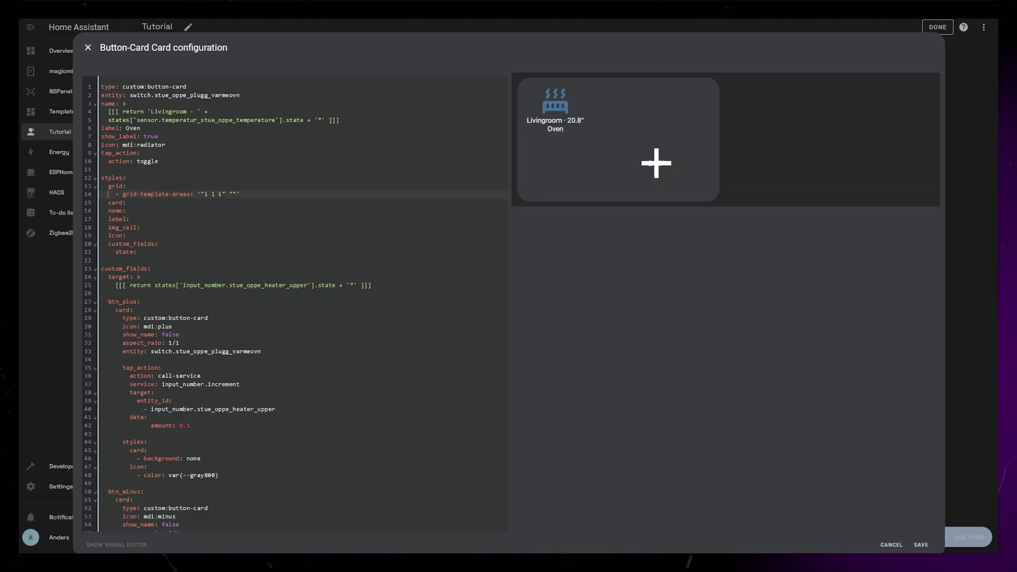
text(n n n")
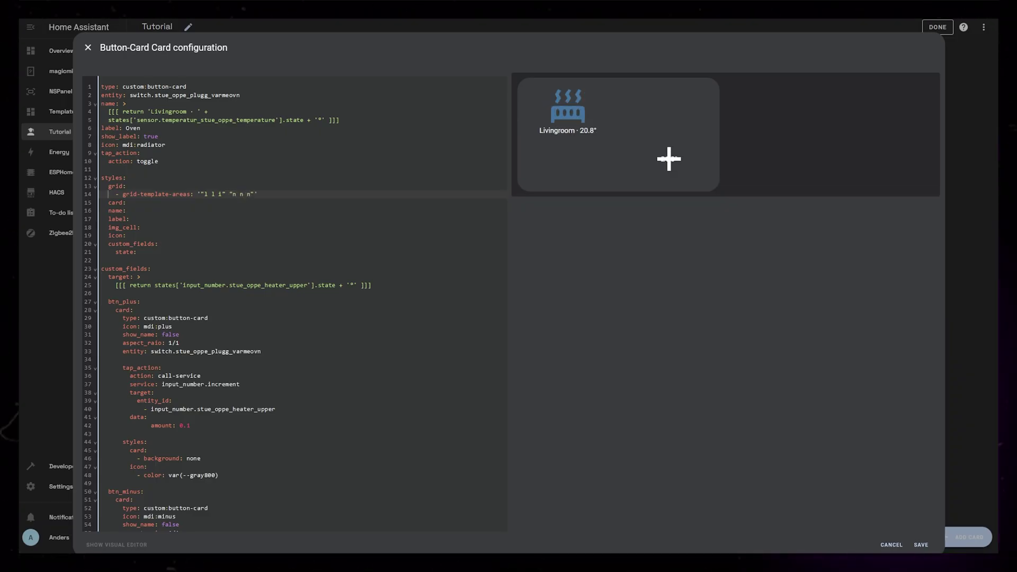
text( "btn_minus state )
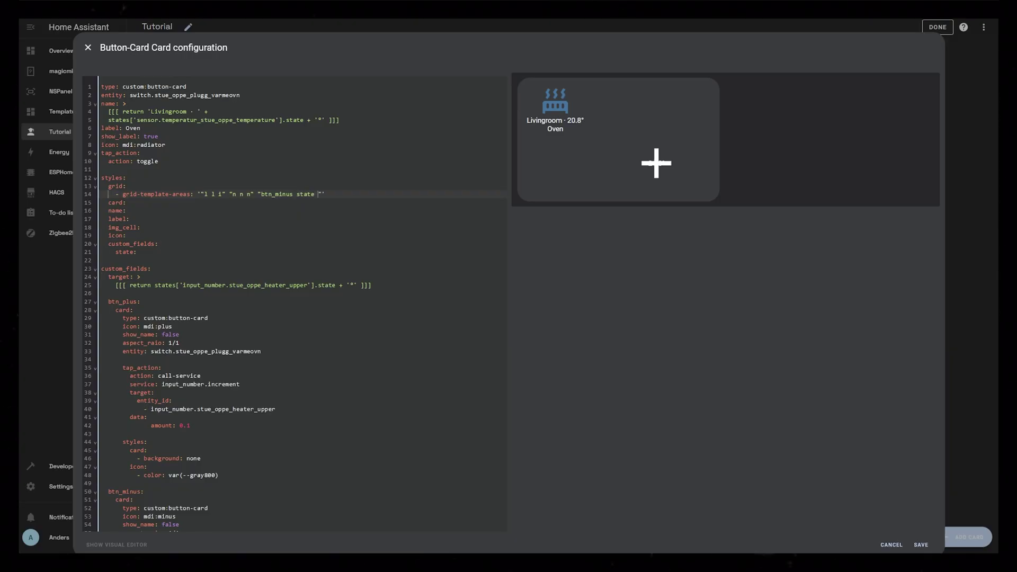
text(btn_plus)
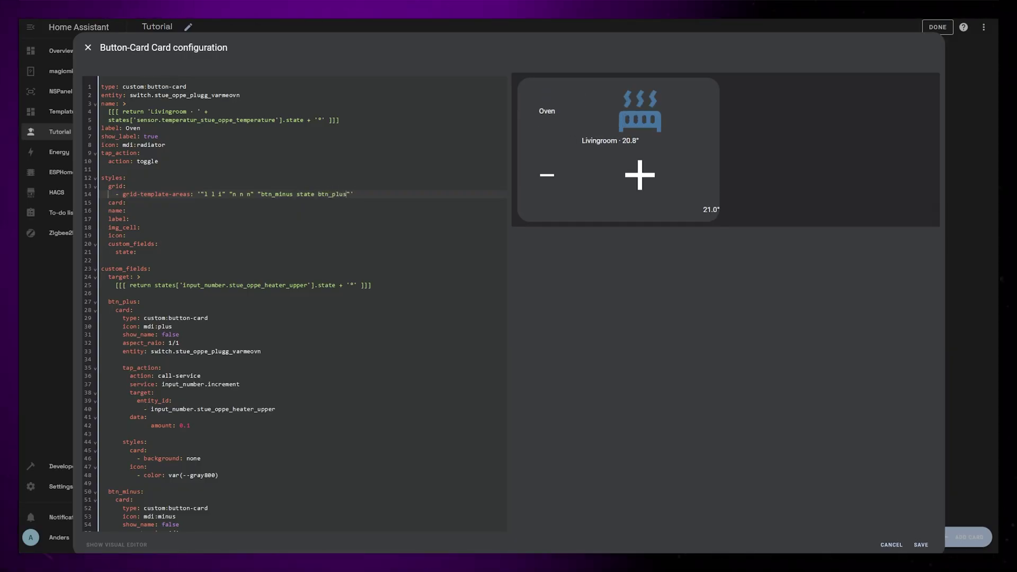
Step: Append a third row "btn_minus target btn_plus" to grid-template-areas
double_click(306, 193)
text(target)
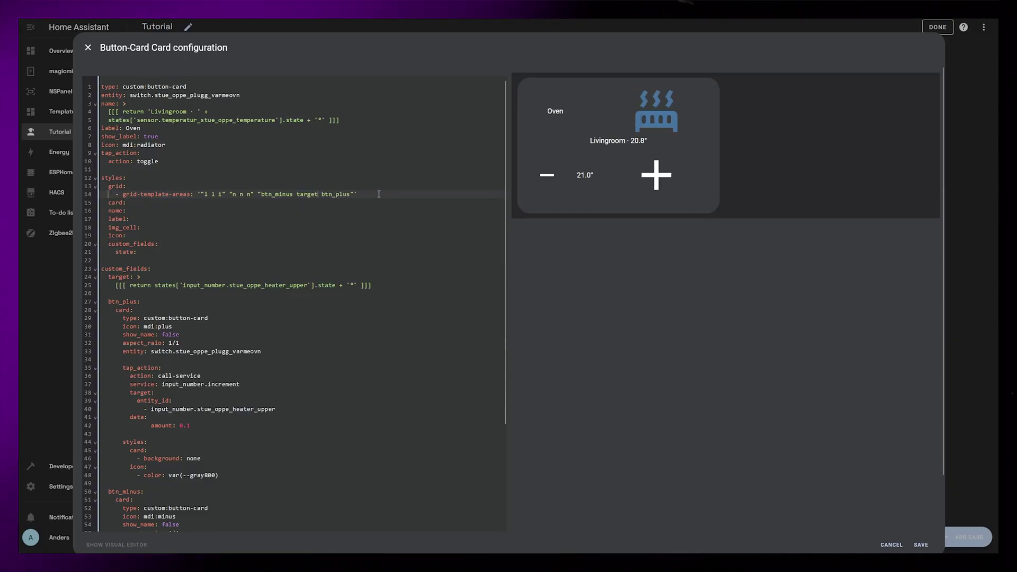
Step: Add grid-template-columns: 80px 1fr 80px below grid-template-areas
click(368, 194)
key(Return)
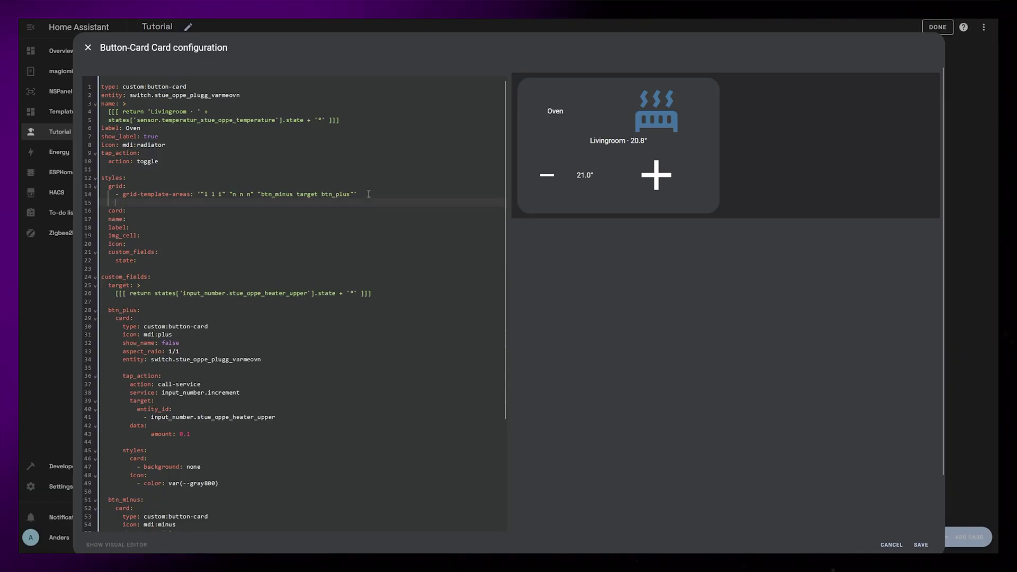
text(- grid-temp)
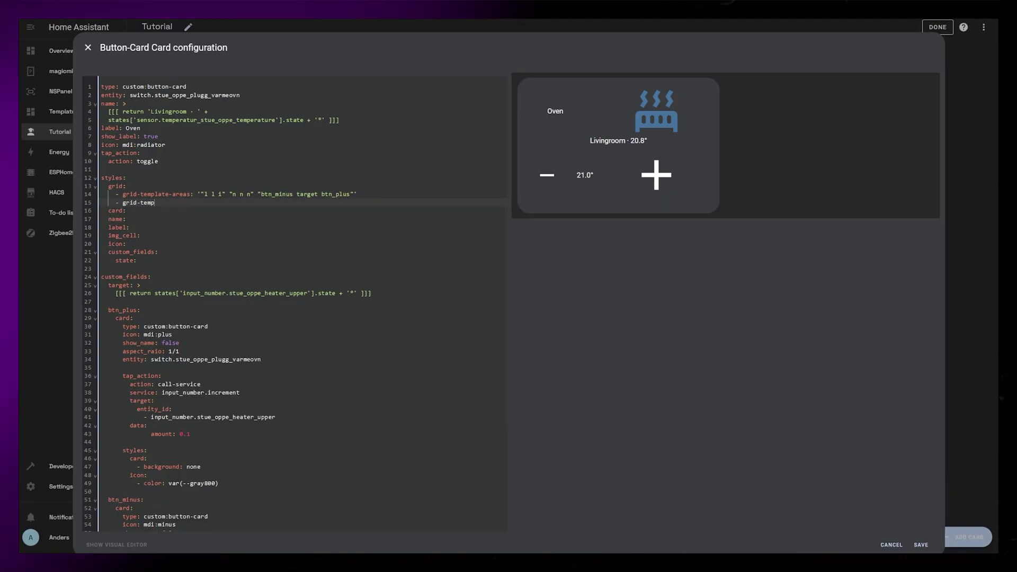
text(late-columns: 80px )
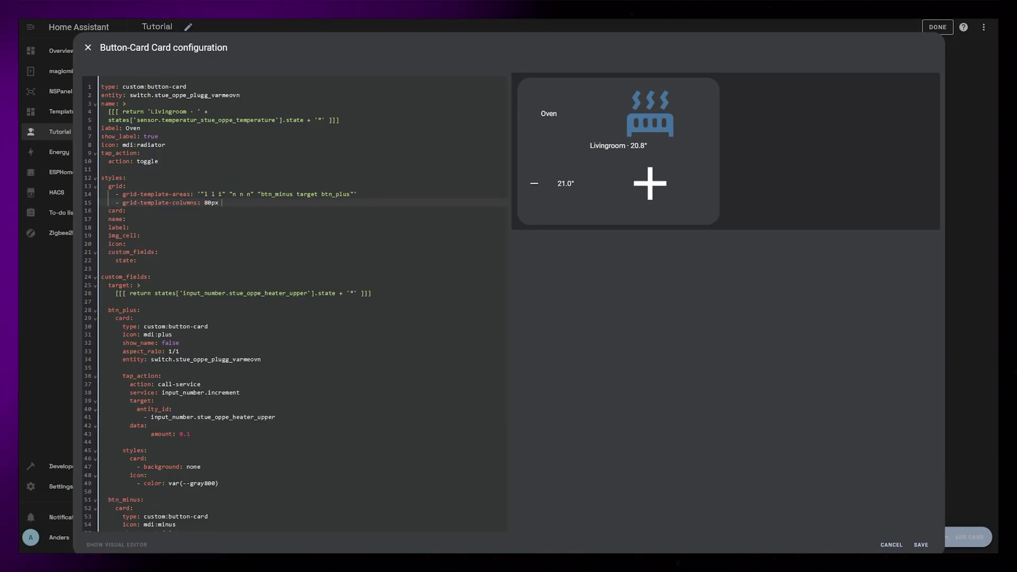
text(1fr 80px)
Step: Add grid-template-rows: 1fr 1fr min-content below the column definition
key(Return)
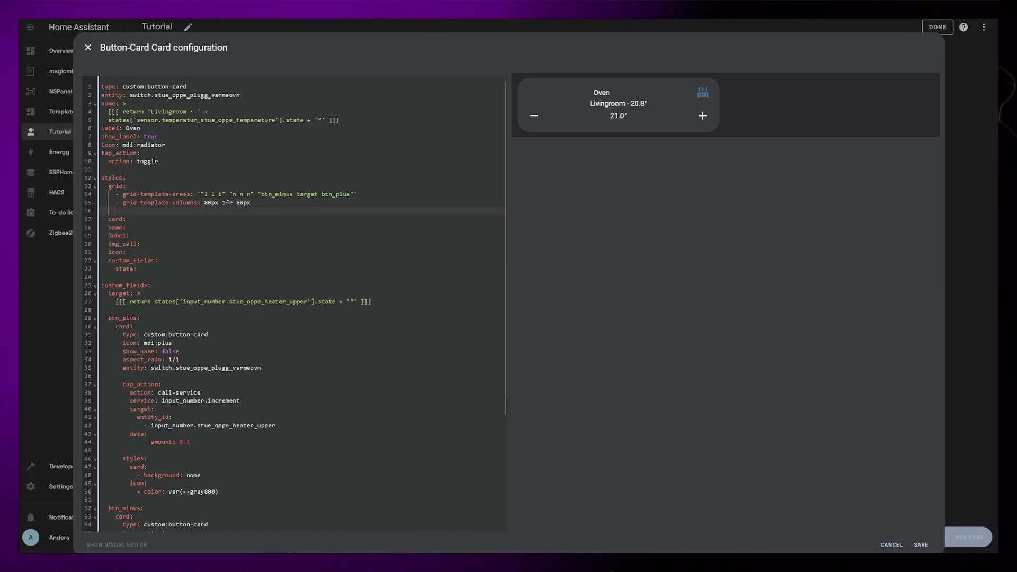
text(- grid-template)
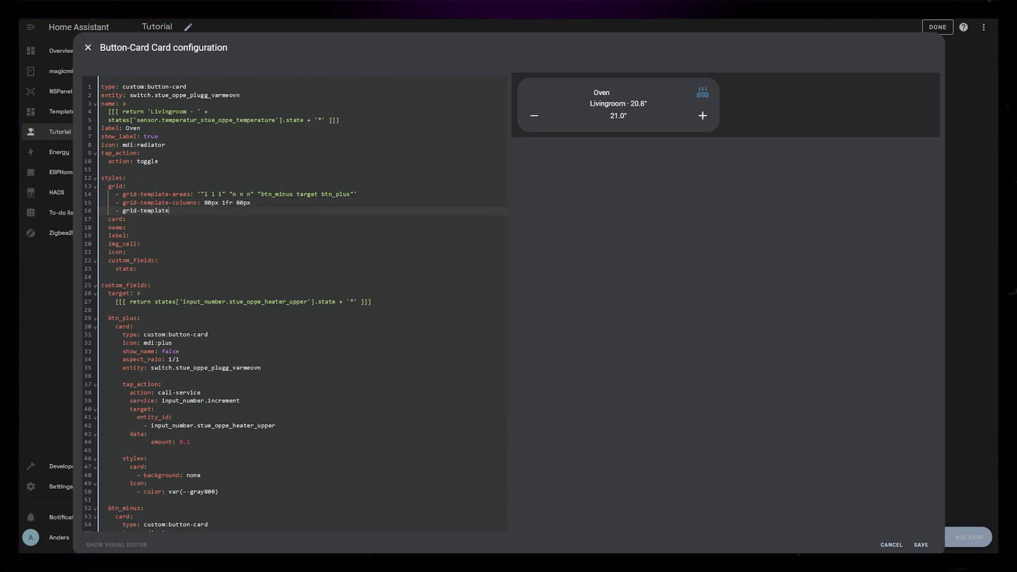
text(-rows: 1fr 1fr )
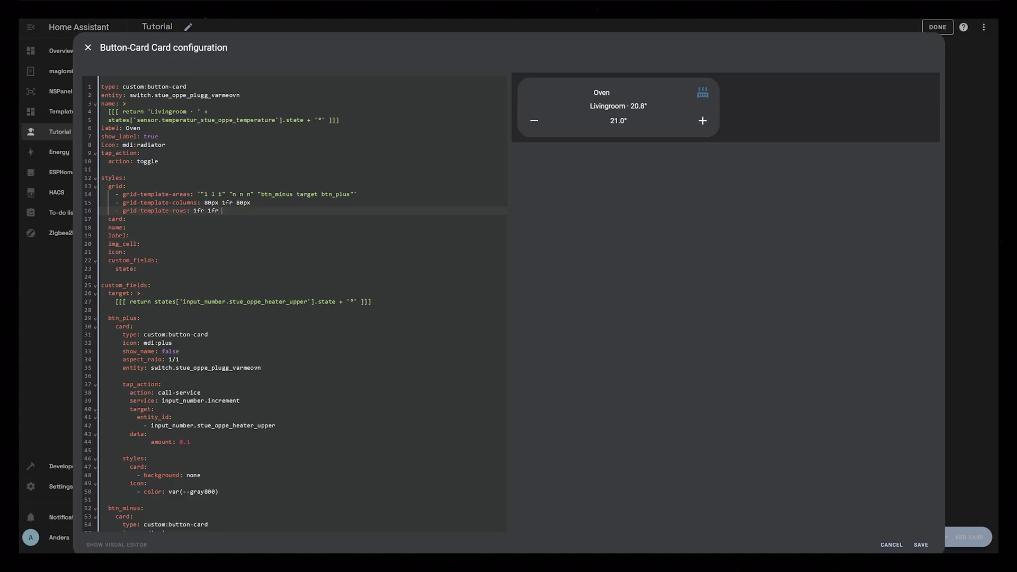
text(min-content)
Step: Set padding to 0 and height to 180px under card in the main styles
key(Return)
text(- padding: 0)
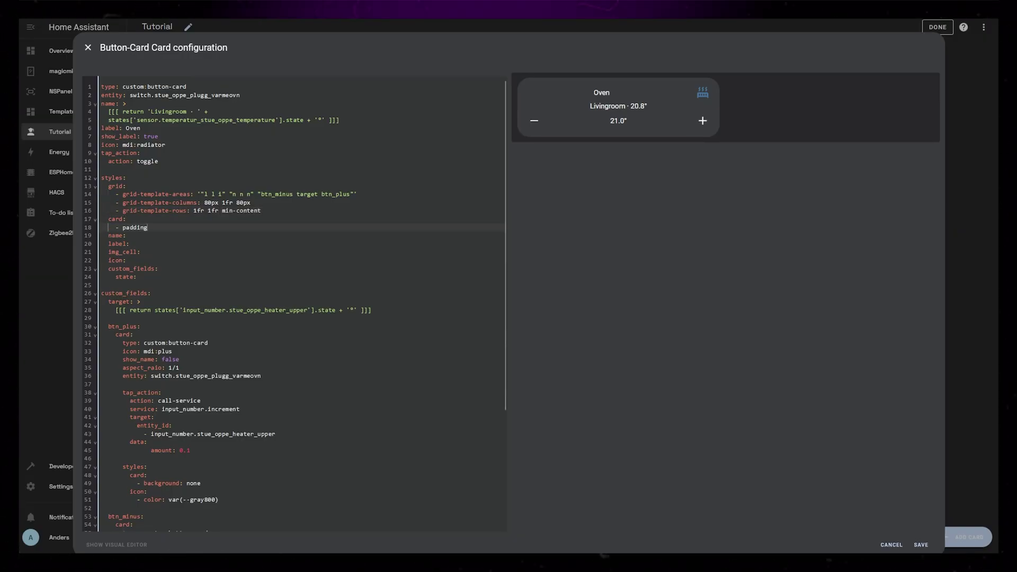
key(Return)
text(- height:)
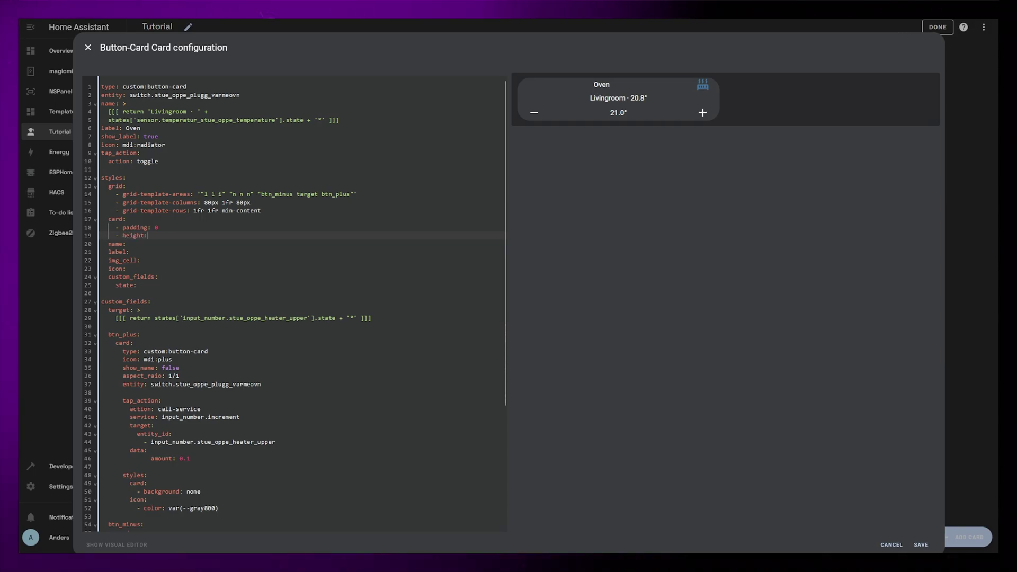
text( 180px)
key(Return)
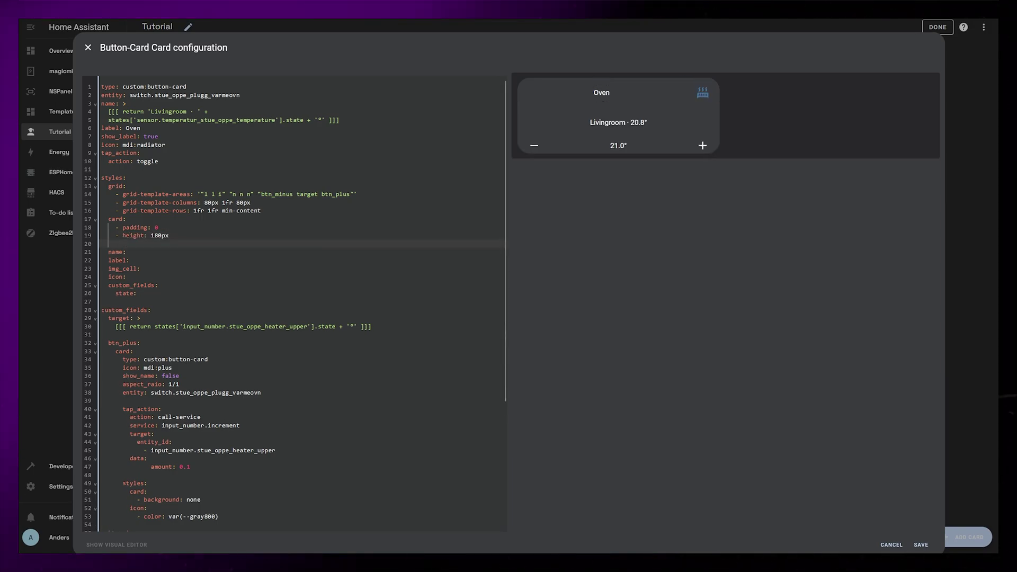
key(BackSpace)
key(BackSpace)
key(BackSpace)
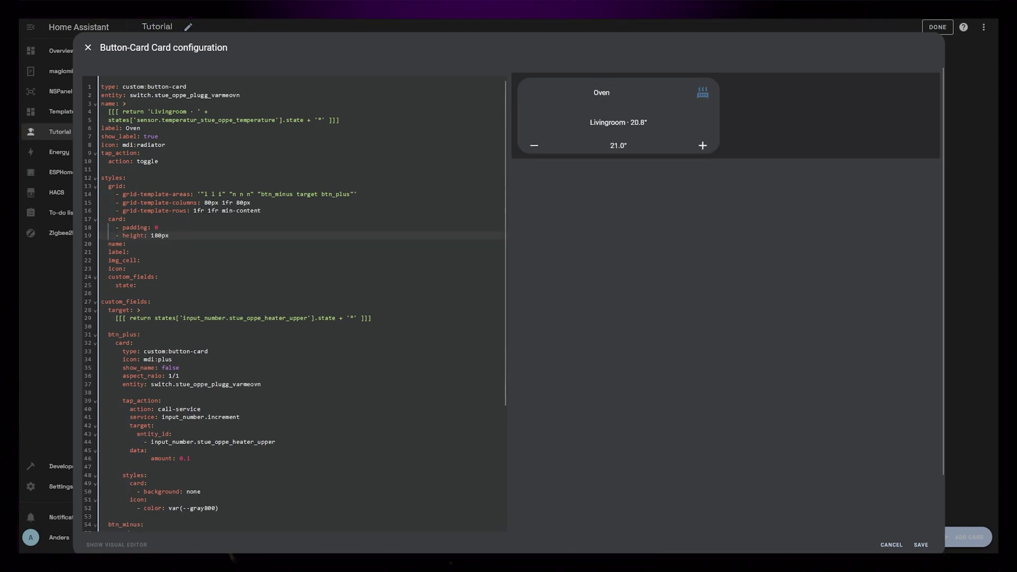
Step: Set justify-self: start for both name and label in the main styles
click(148, 243)
key(Return)
text(- justify-se)
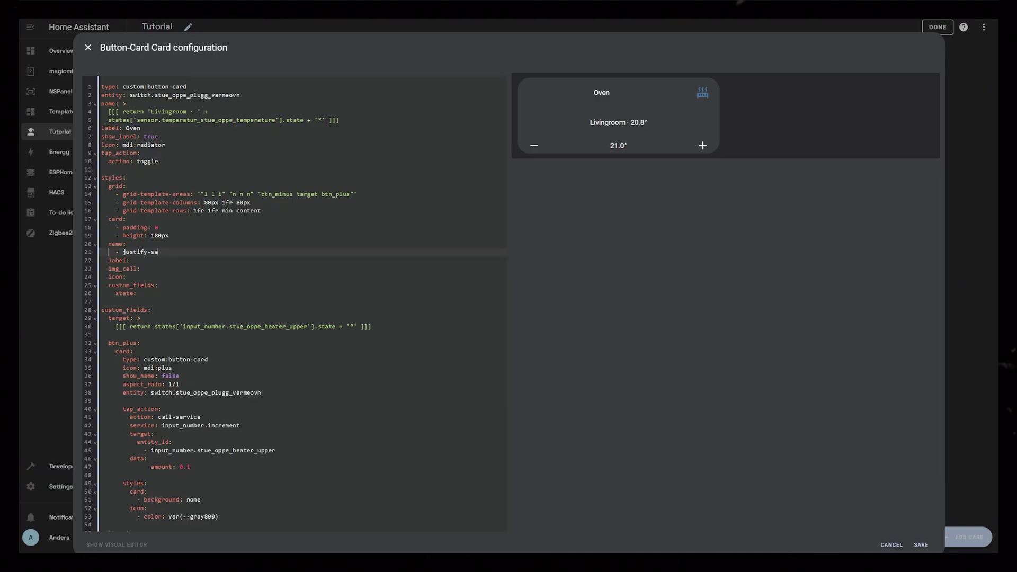
text(lf: start)
click(143, 258)
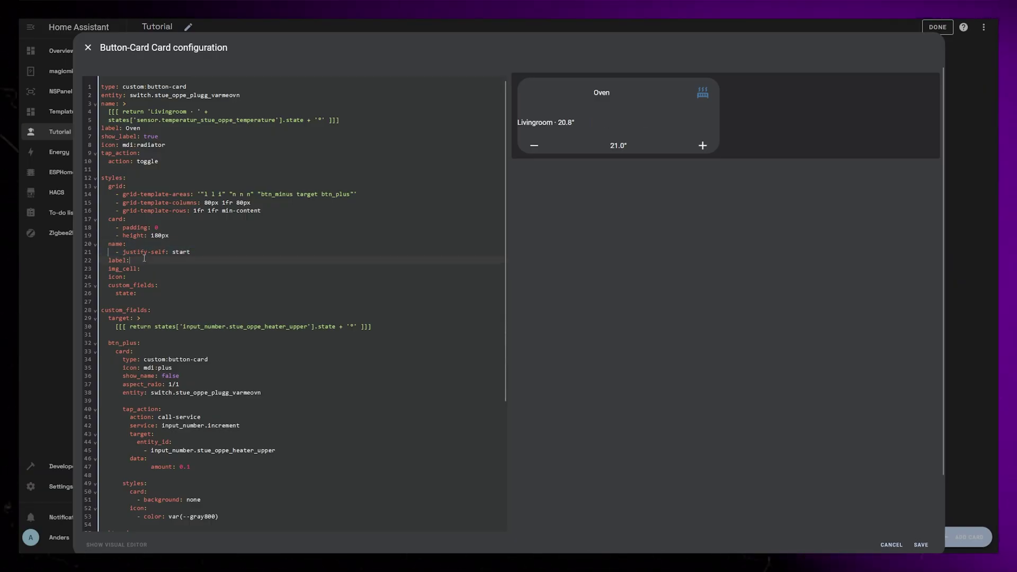
key(Return)
text(- justify-self: start)
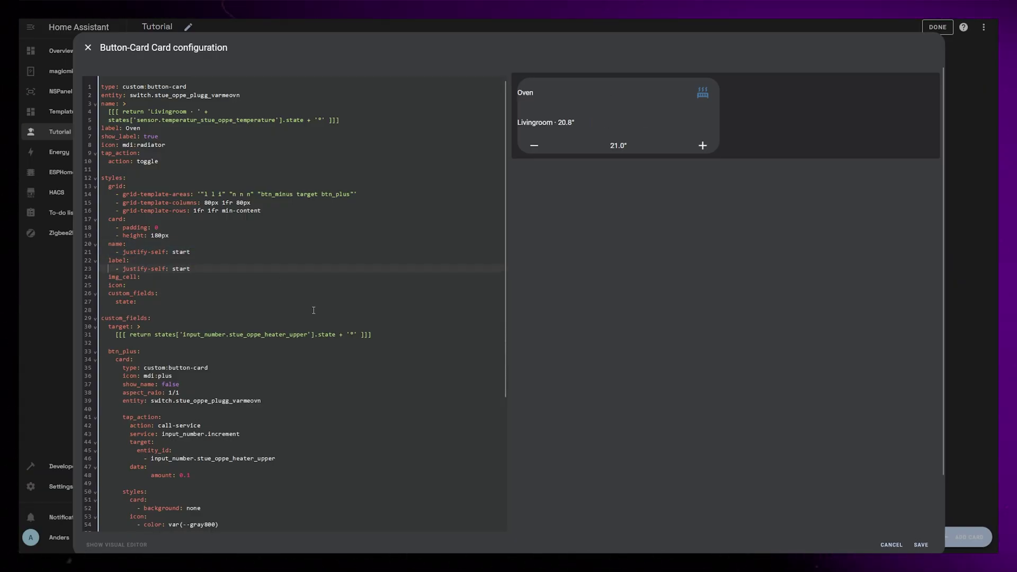
Step: Give img_cell the background rgba(var(--highlight)) and a border-radius of 50%
click(158, 276)
key(Return)
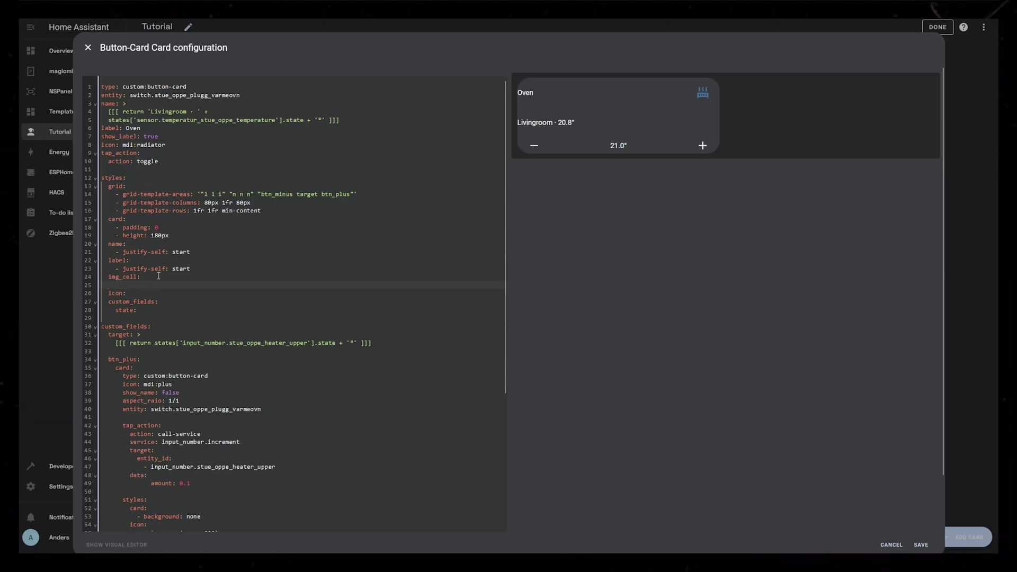
text(- background: rgba(var(--highlight)))
key(Return)
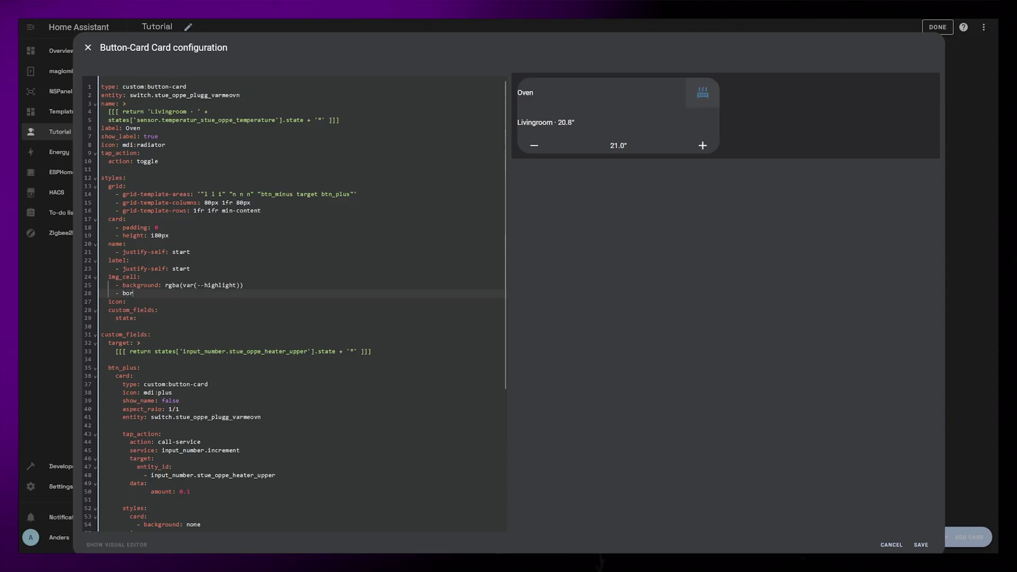
text(- border-radius:;)
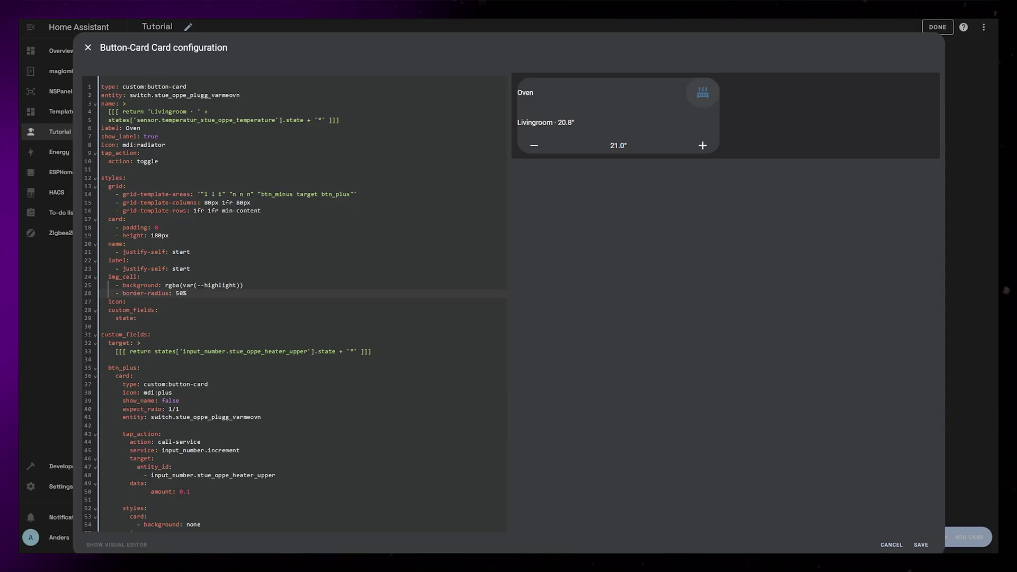
Step: Set width: 30px and height: 30px under img_cell in the main styles
key(Return)
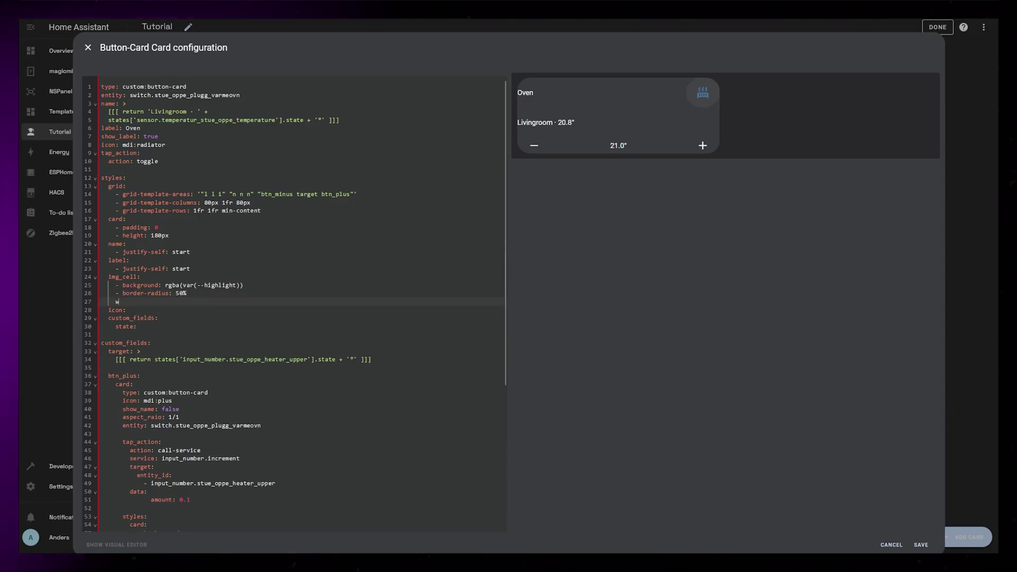
text(- width: 30px)
key(Return)
text(- height)
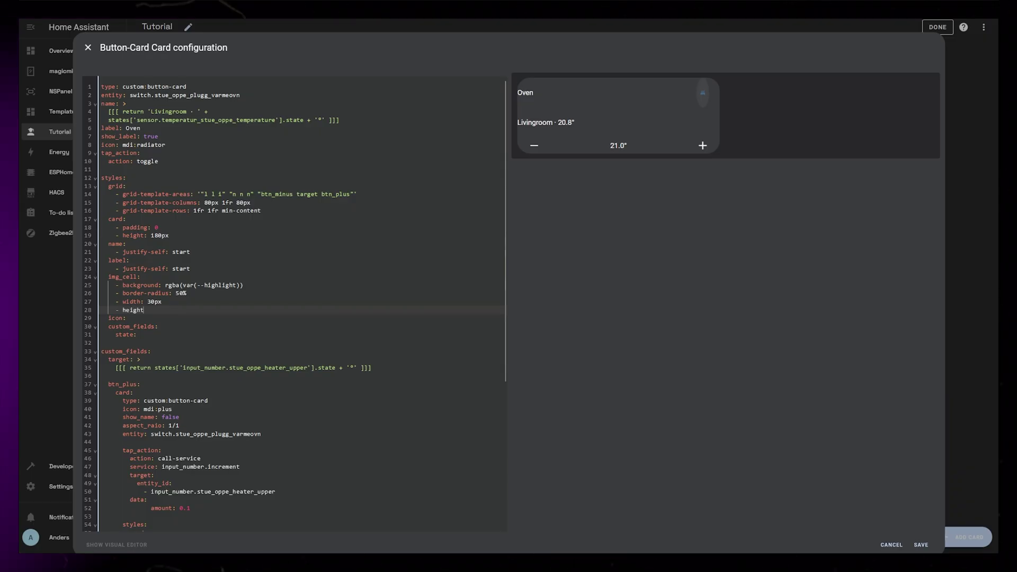
text(: 30px)
key(Return)
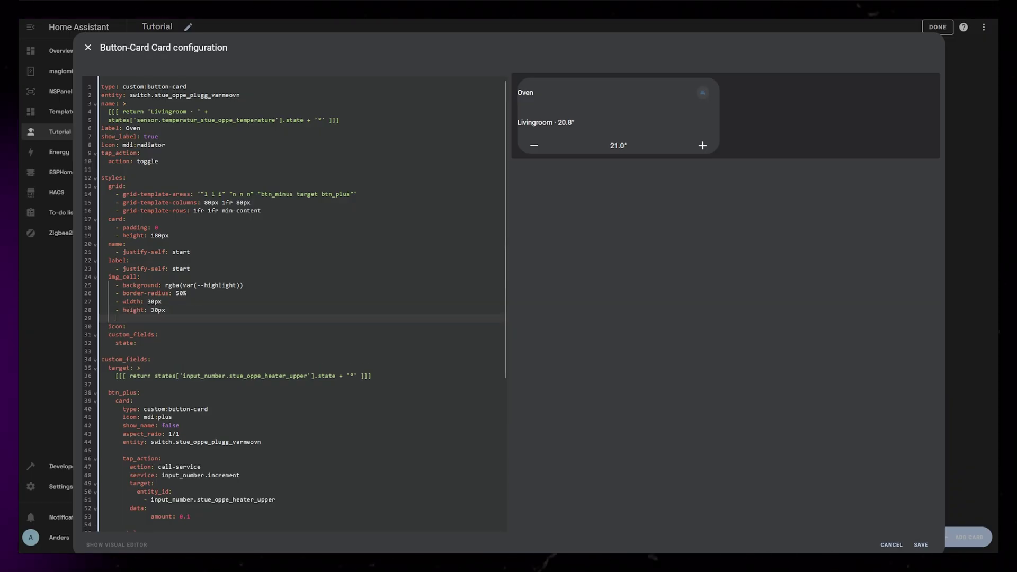
Step: Give img_cell padding: 14px and margin: 4px 4px 0 0
text(- padding)
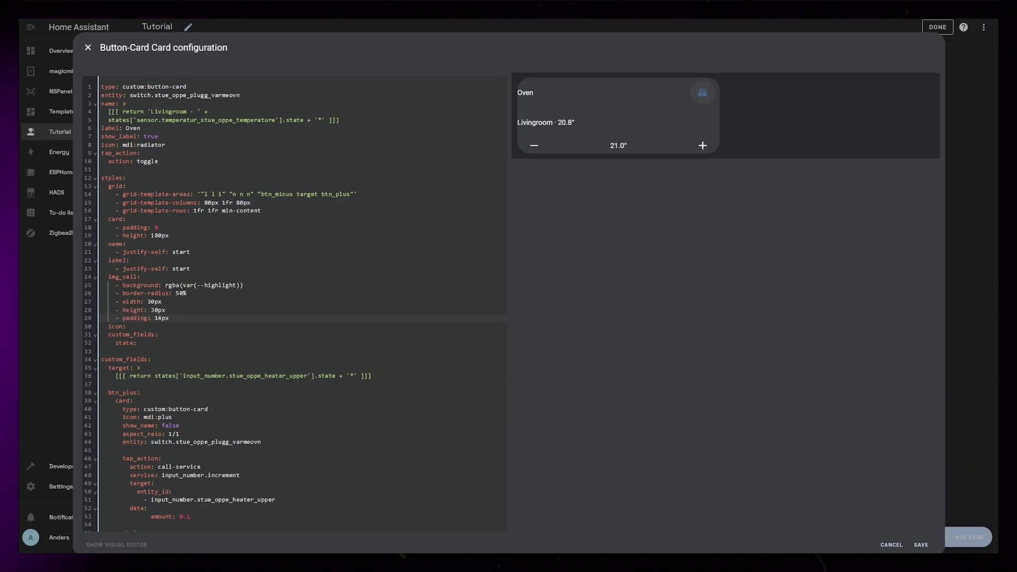
text(: 14px)
key(Return)
text(-)
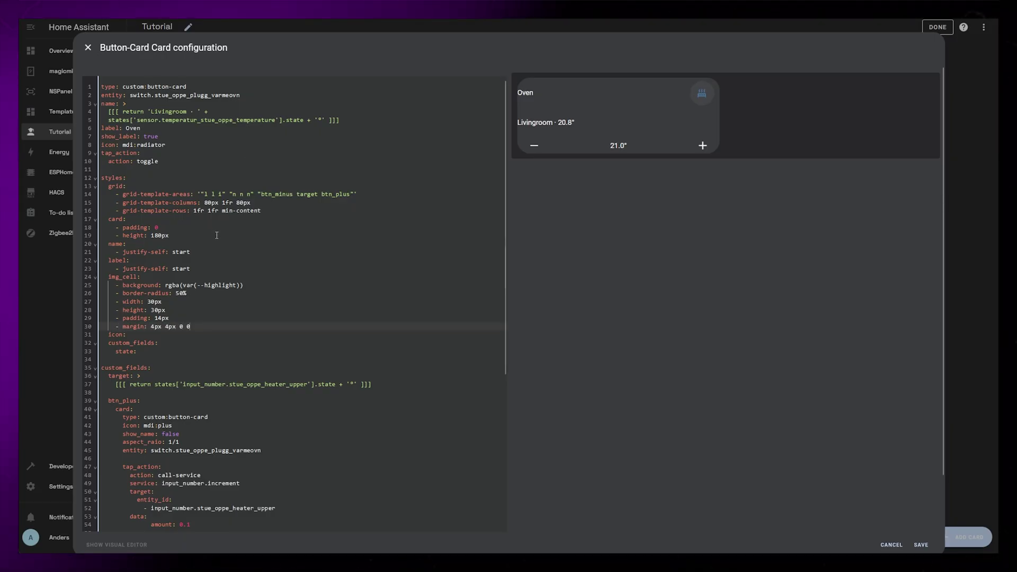
Step: Insert justify-self: end and align-self: start at the beginning of the img_cell styles
key(Return)
text(- justify-self: end)
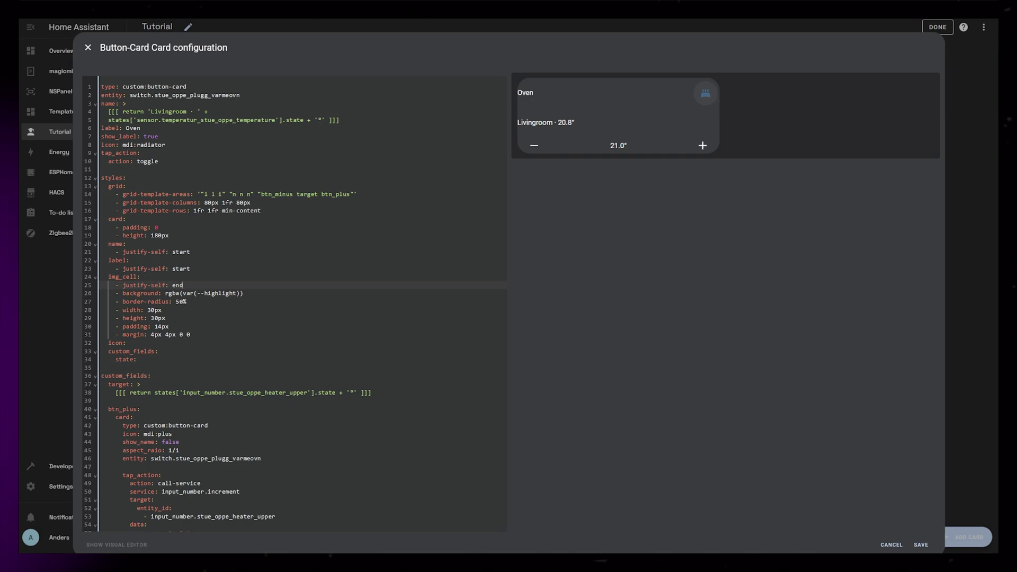
key(Return)
text(- align-self: start)
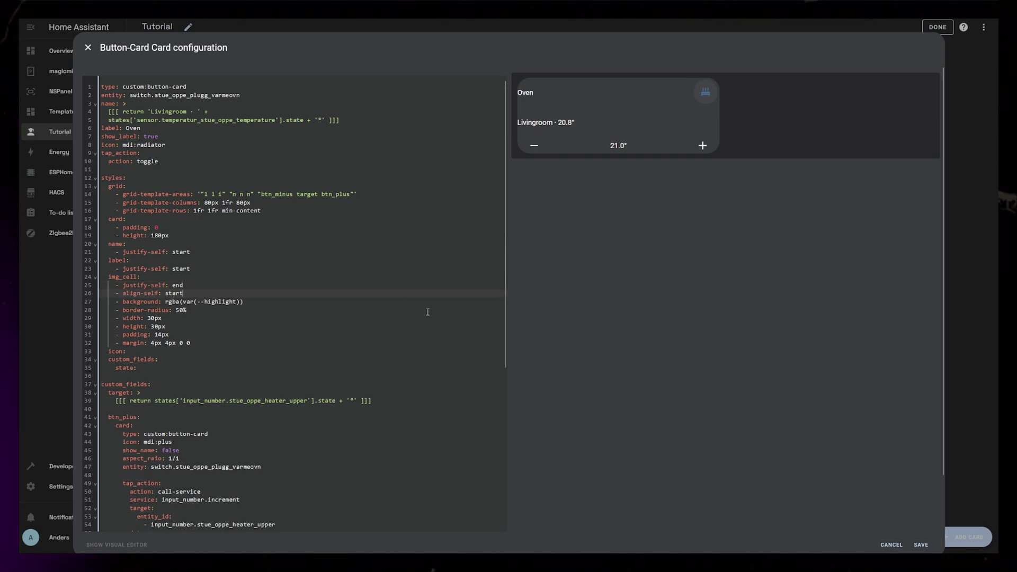
Step: Copy the 30px width and height from img_cell into the icon styles and add color: var(--gray800)
drag(165, 326, 188, 309)
key(ctrl+c)
click(127, 351)
key(ctrl+v)
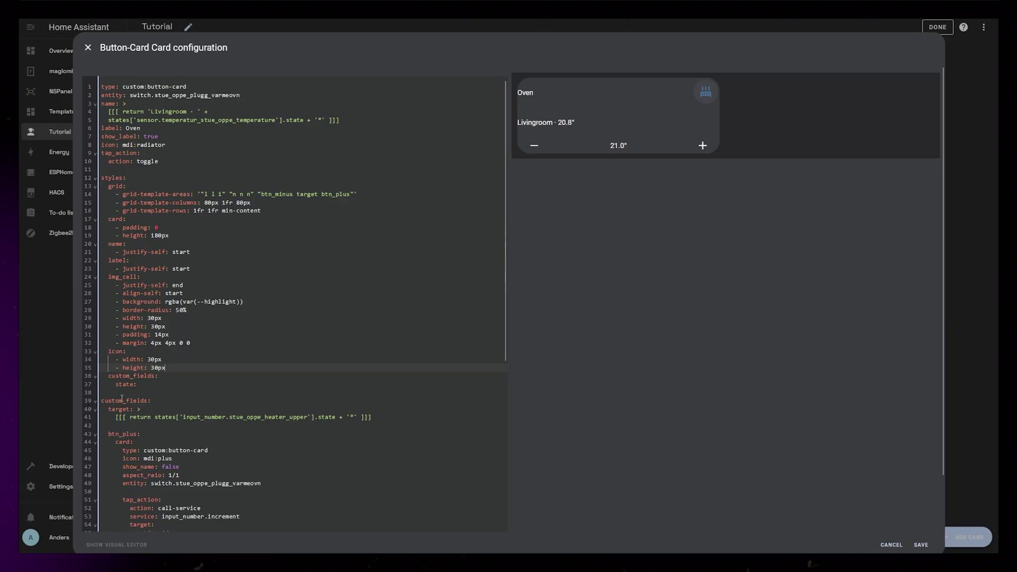
key(Return)
text(- color:)
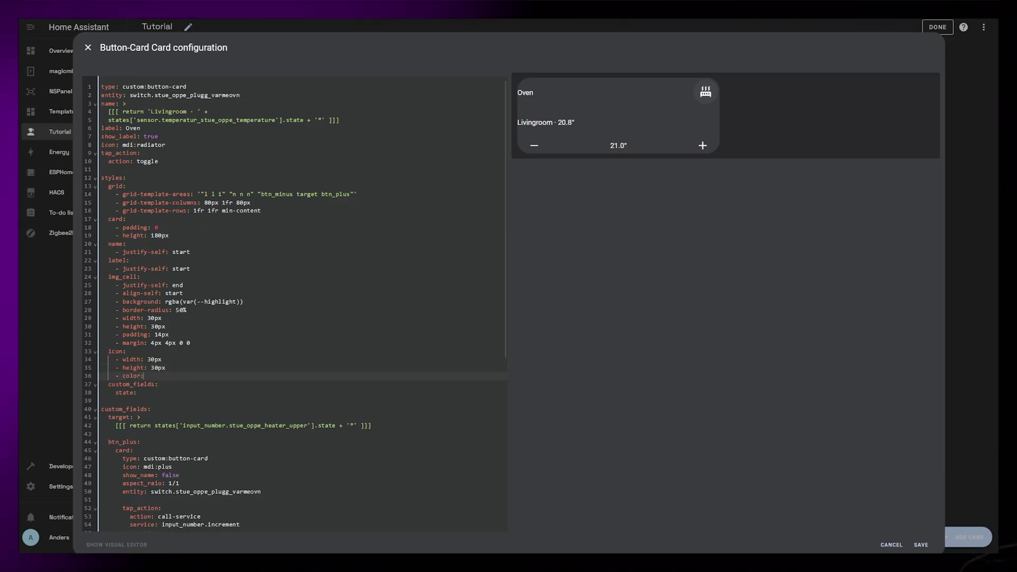
text( var(--gray8)
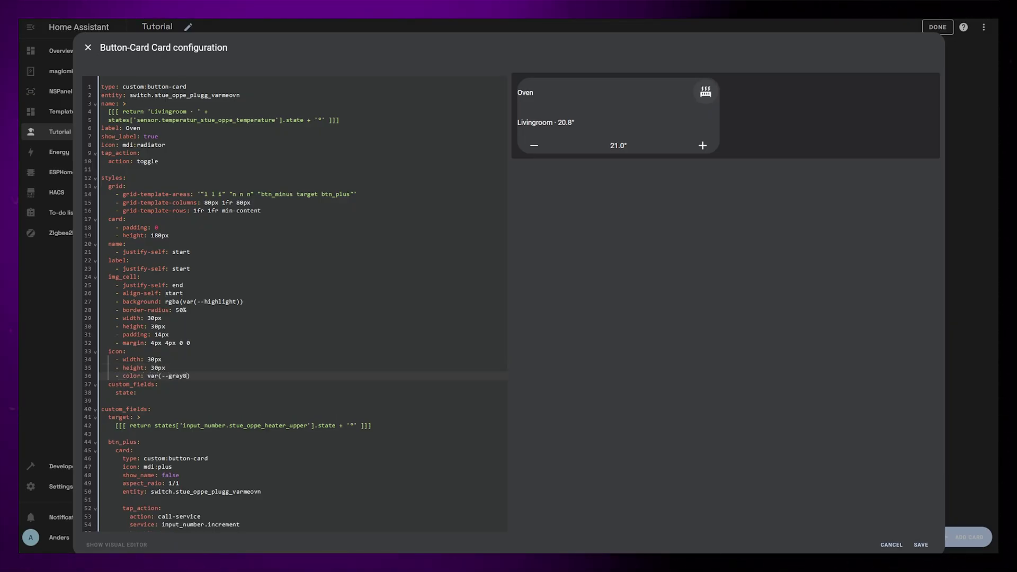
text(00)
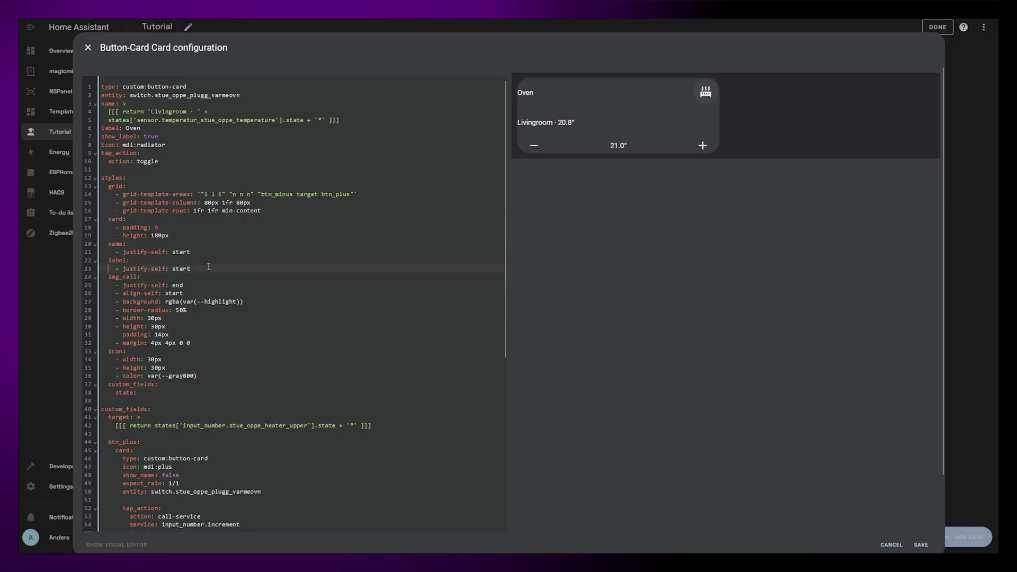
Step: Add font-size: 40px, font-weight: 300 and padding: 20px 20px 0 0 to the label styles
key(Return)
text(- font-size: 40px)
key(Return)
text(- font-weight: 300)
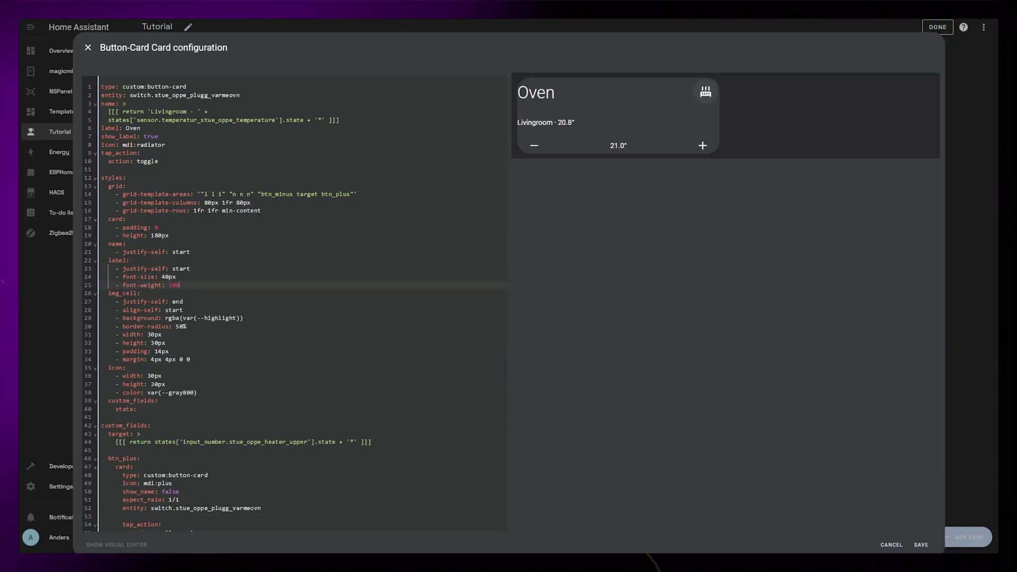
key(Return)
text(- padding: 20px 20px 0 0)
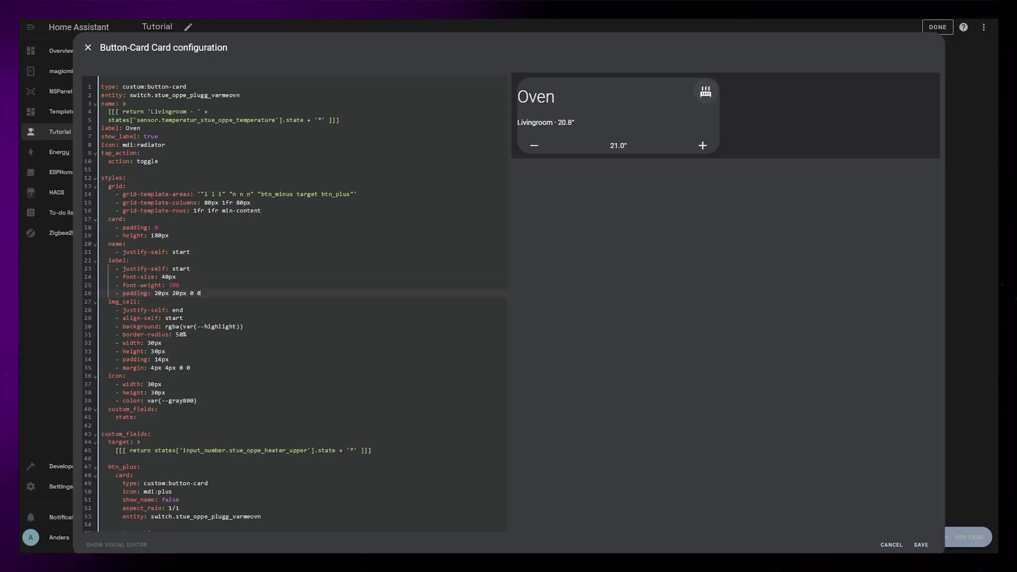
Step: Add font-size: 14px and padding: 20px 0 20px 20px to the name styles
click(211, 250)
key(Return)
text(- font-size: 14pxz)
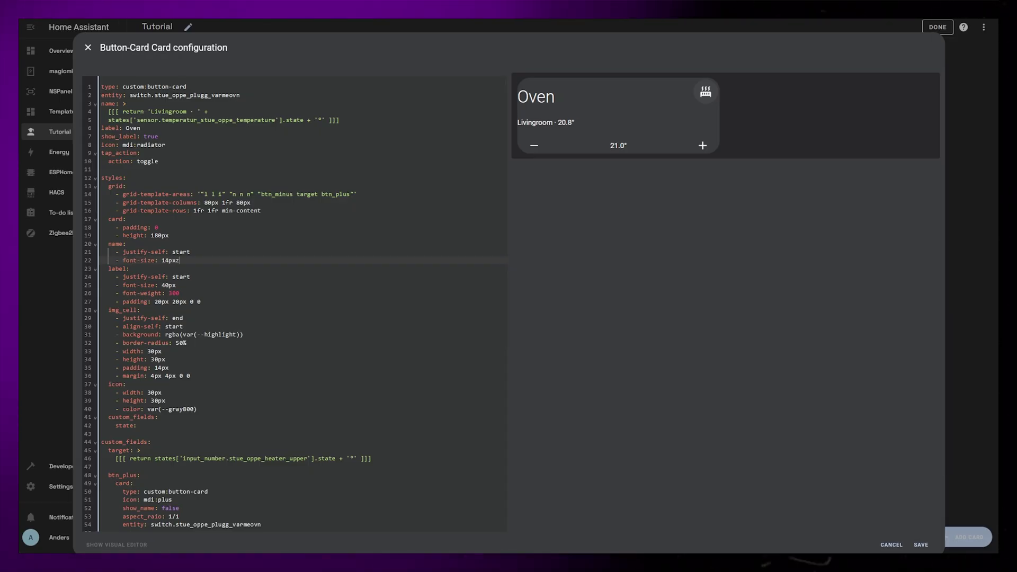
key(BackSpace)
key(Return)
text(- padding: 20p)
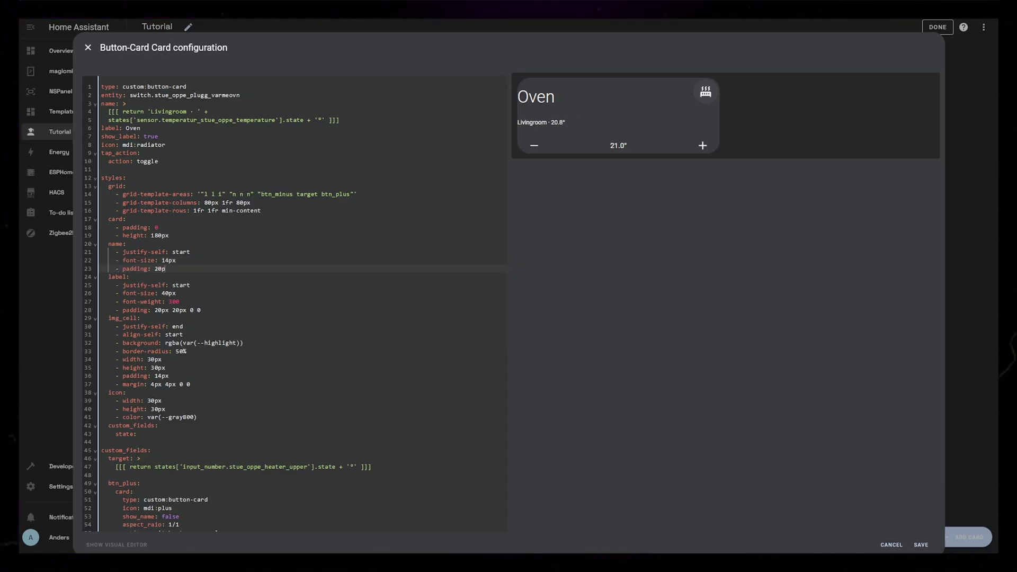
text(x 0 20px 20px)
Step: Change the label's padding to 20px 0 0 20px
click(206, 309)
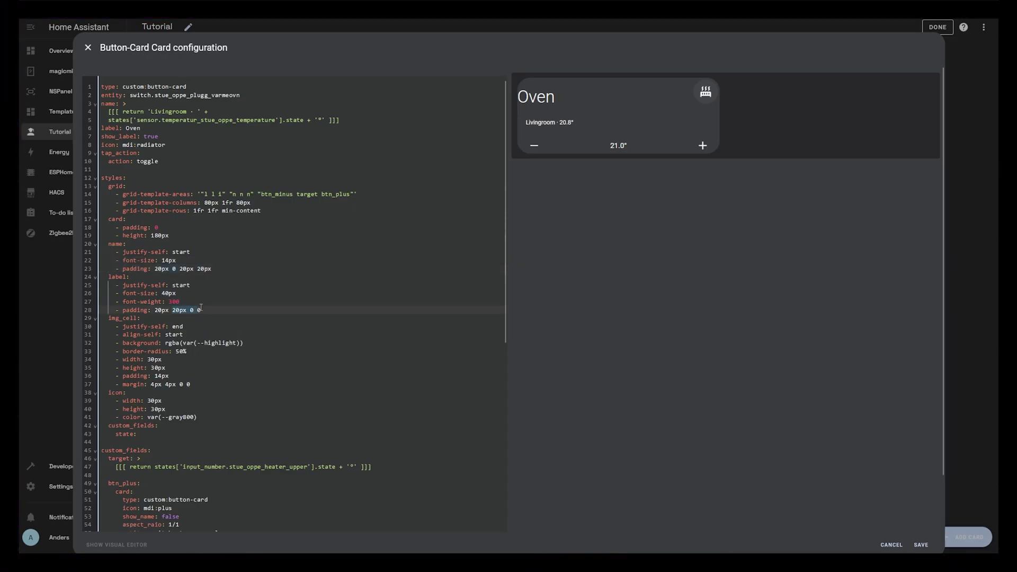
text(0 0 20px)
click(215, 285)
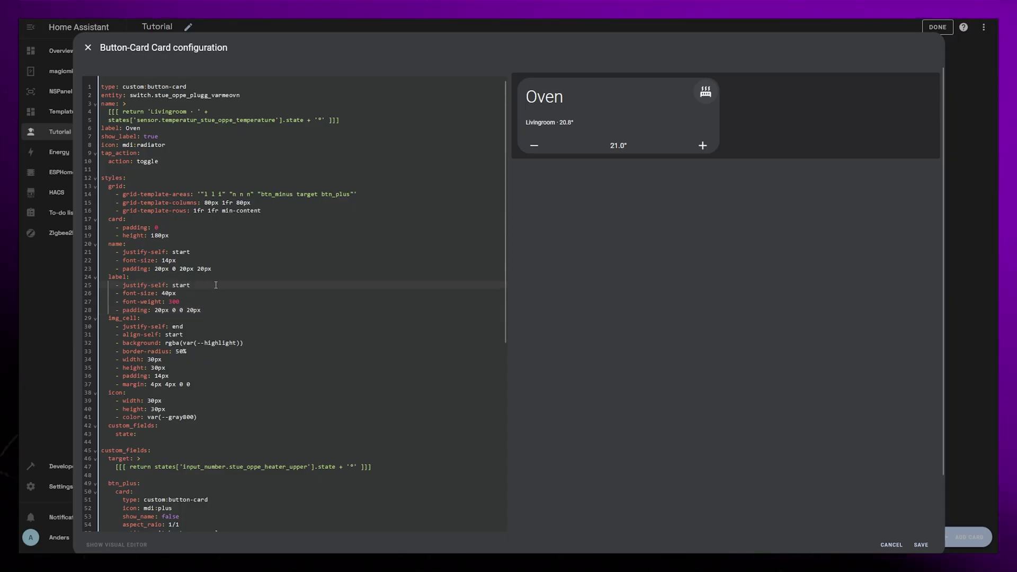
Step: Add align-self: start below justify-self in the name styles
click(191, 252)
key(Return)
text(- )
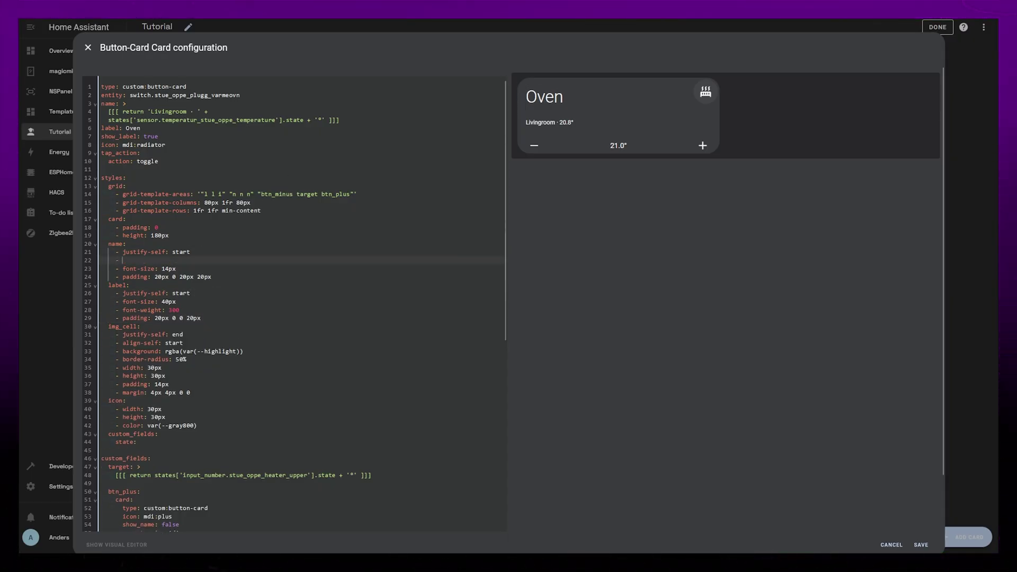
text(align-self: start)
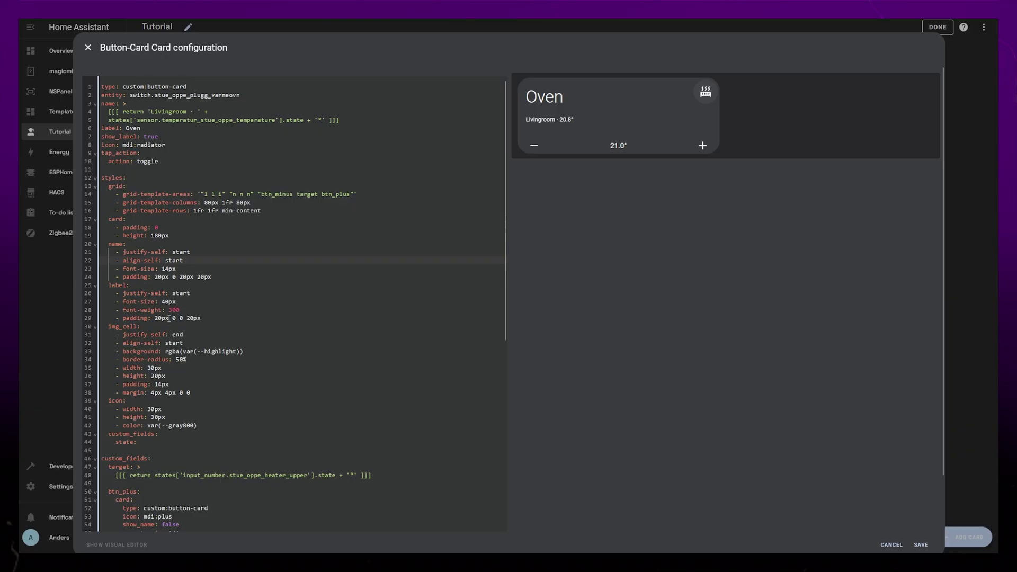
Step: Replace the name's padding with padding-left: 20px and set the label's padding to 20px 0 20px 20px
double_click(162, 317)
text(0)
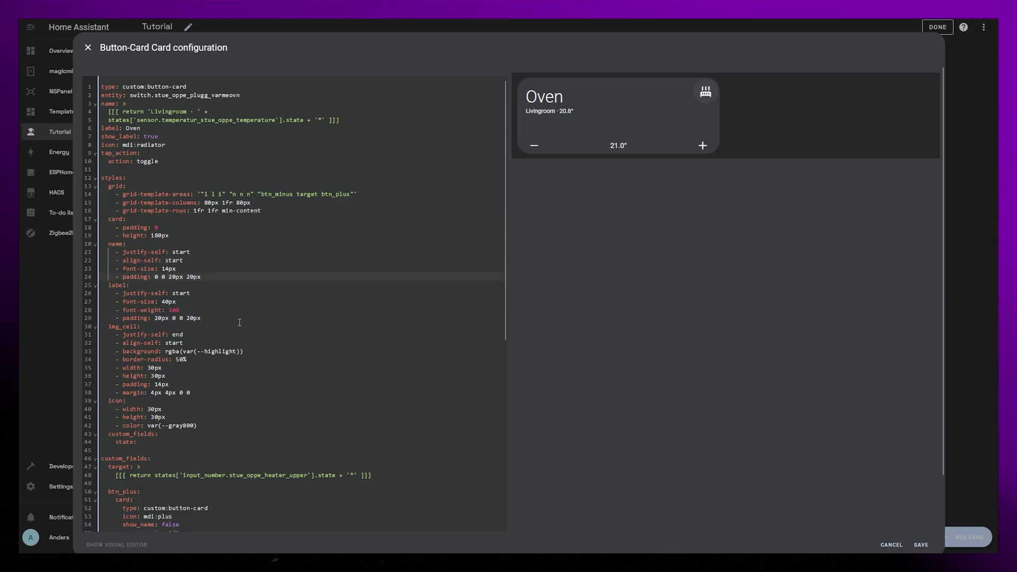
text(-left: 20px)
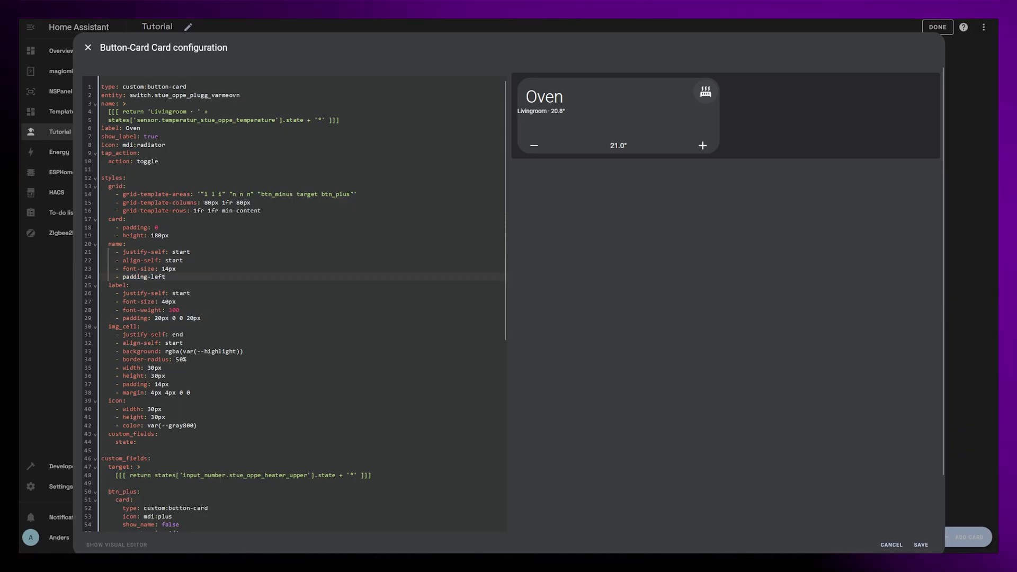
double_click(180, 318)
text(20px)
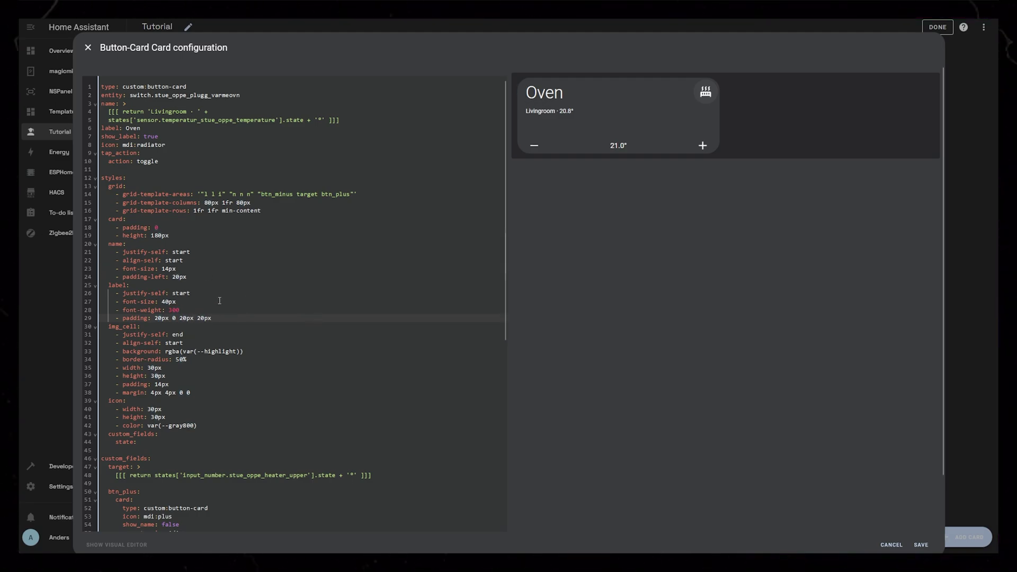
Step: Copy the label's style properties, indented, under state in the custom_fields styles and rename that entry to target
drag(217, 318, 160, 287)
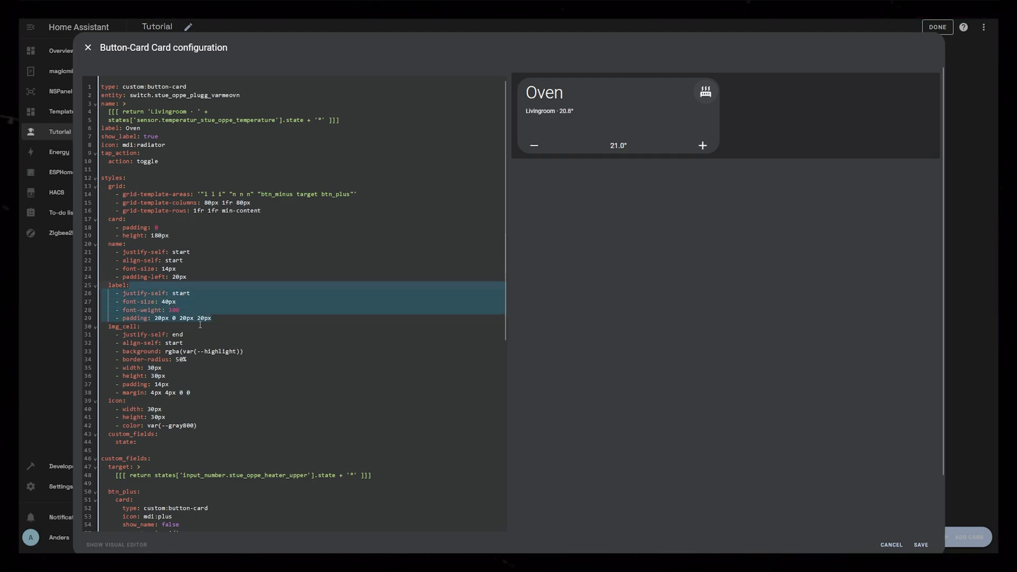
click(153, 442)
key(ctrl+v)
drag(212, 474, 93, 453)
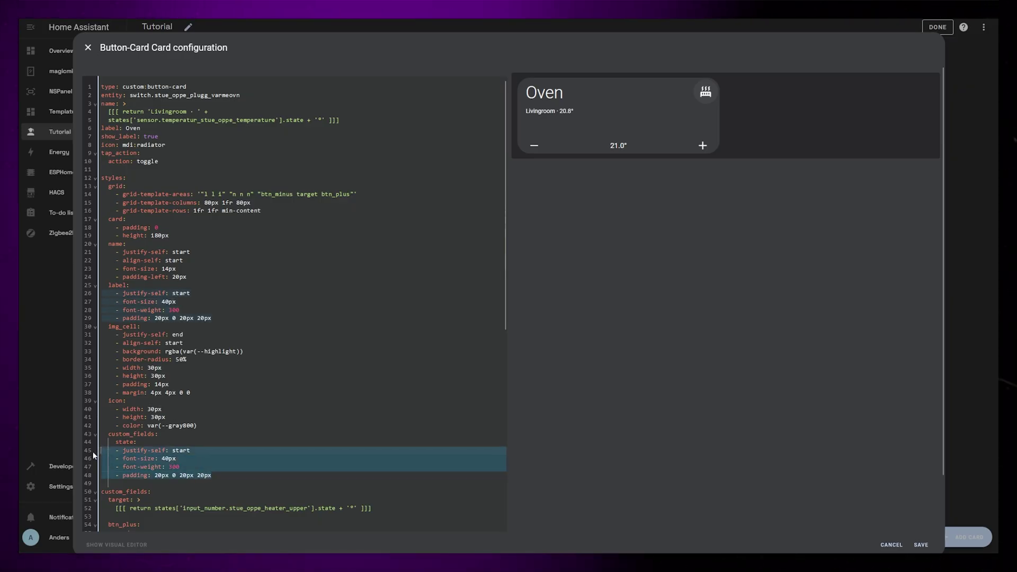
key(Tab)
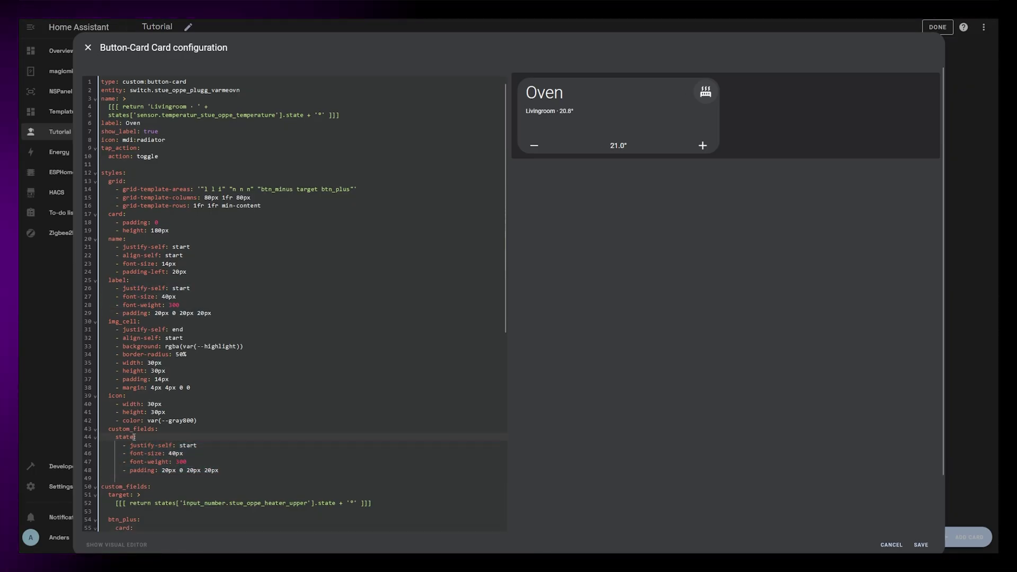
text(t)
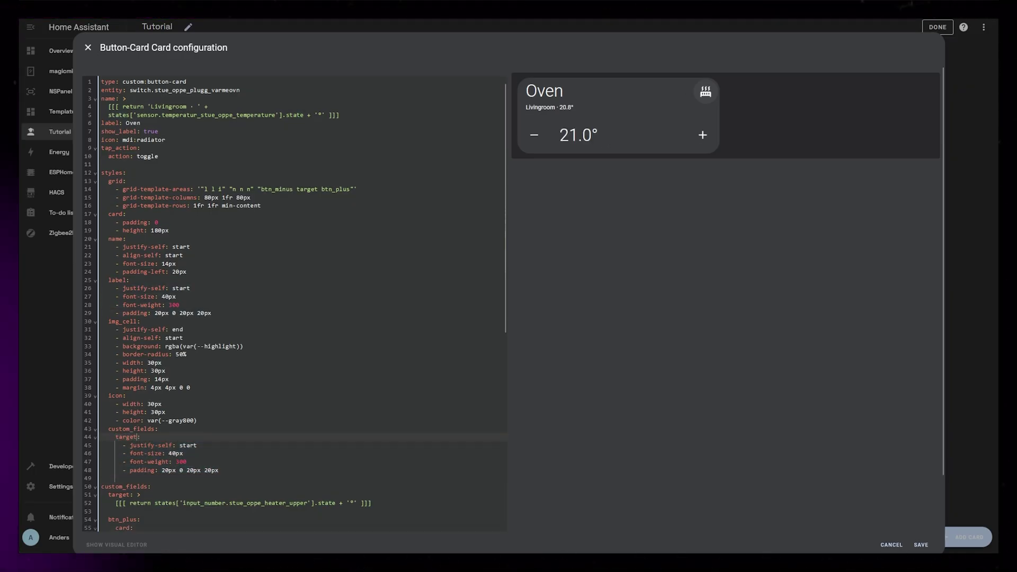
Step: Set justify-self to center in the target styles and remove their padding line
key(BackSpace)
key(BackSpace)
key(BackSpace)
key(BackSpace)
key(BackSpace)
text(center)
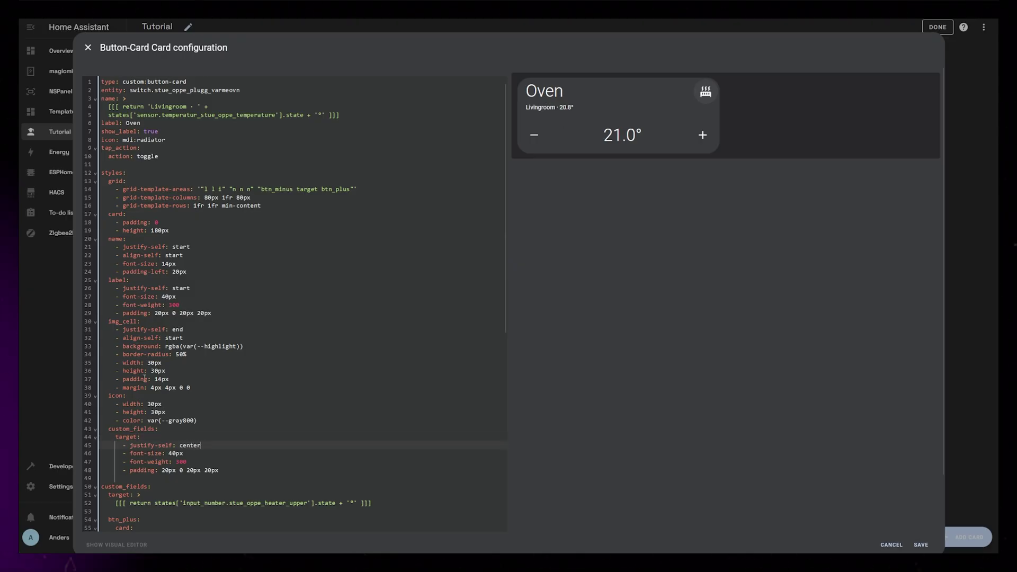
drag(219, 471, 224, 463)
key(BackSpace)
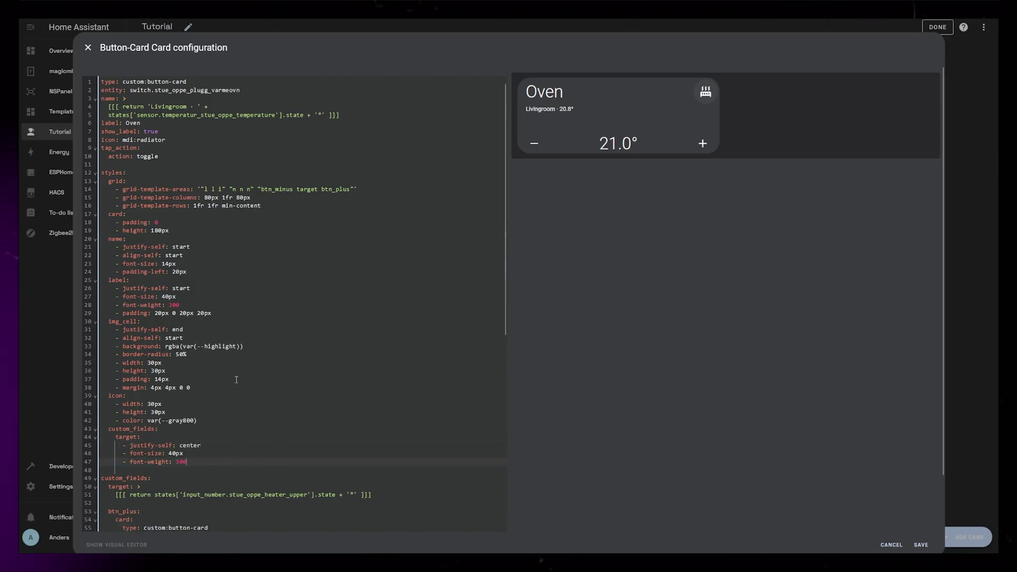
Step: Try a card padding of 0 0 20px 0 with the card's height line removed
text(0 20px 0)
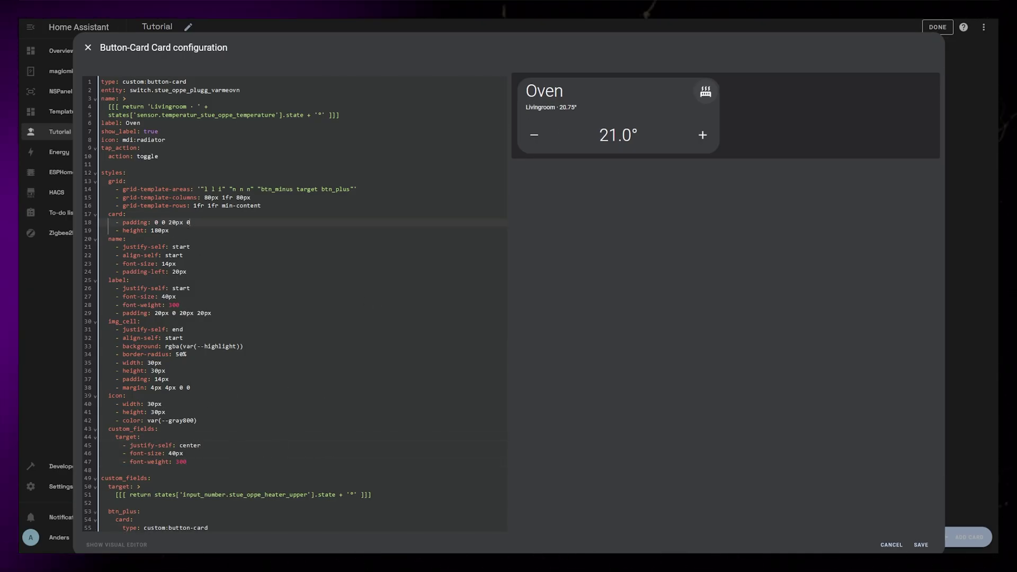
drag(169, 230, 201, 223)
key(BackSpace)
key(ctrl+z)
Step: Set grid-template-rows to min-content min-content 1fr and give the card padding: 0 and height: 200px
click(158, 231)
key(BackSpace)
key(BackSpace)
text(20)
double_click(210, 206)
text(min-content)
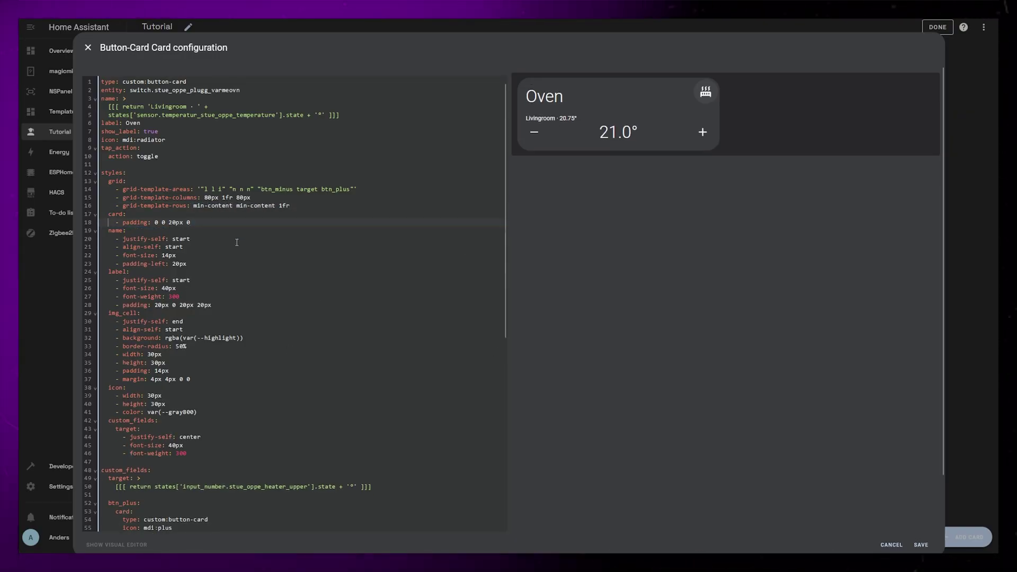
key(ctrl+z)
key(ctrl+z)
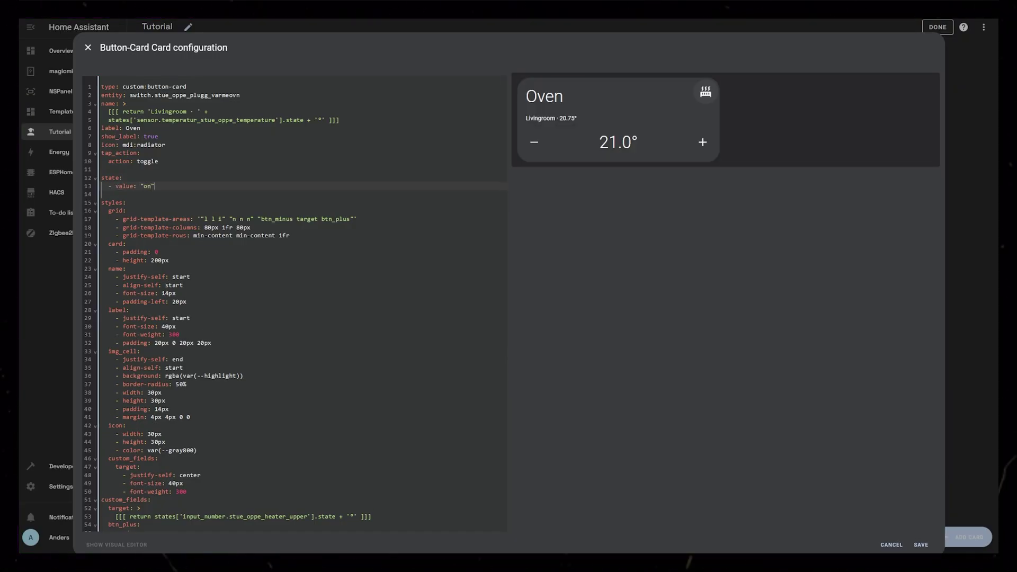
Step: Add a styles block under the "on" state with the card background set to var(--active-big)
key(Return)
text(styles:)
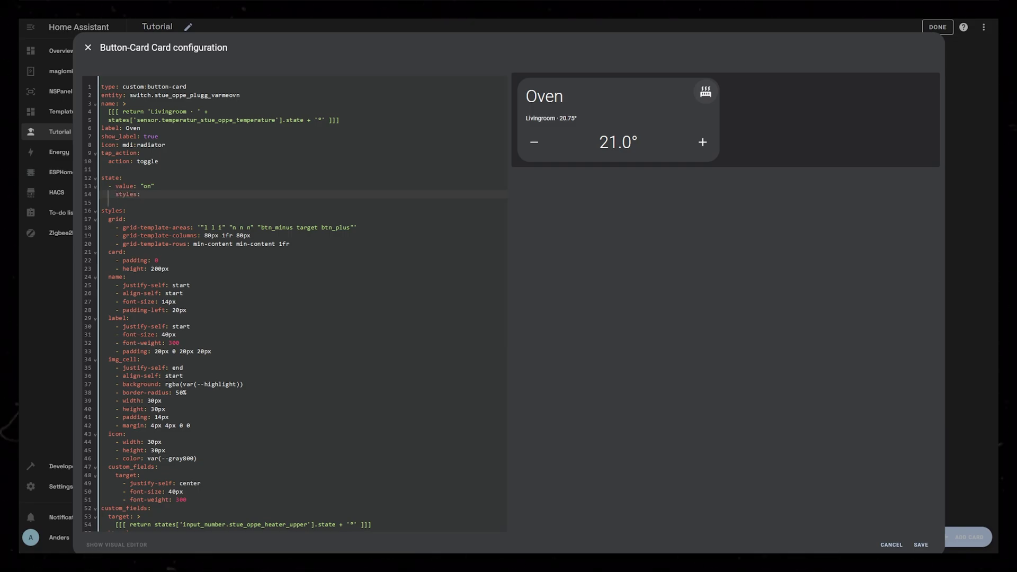
key(Return)
text(card:)
key(Return)
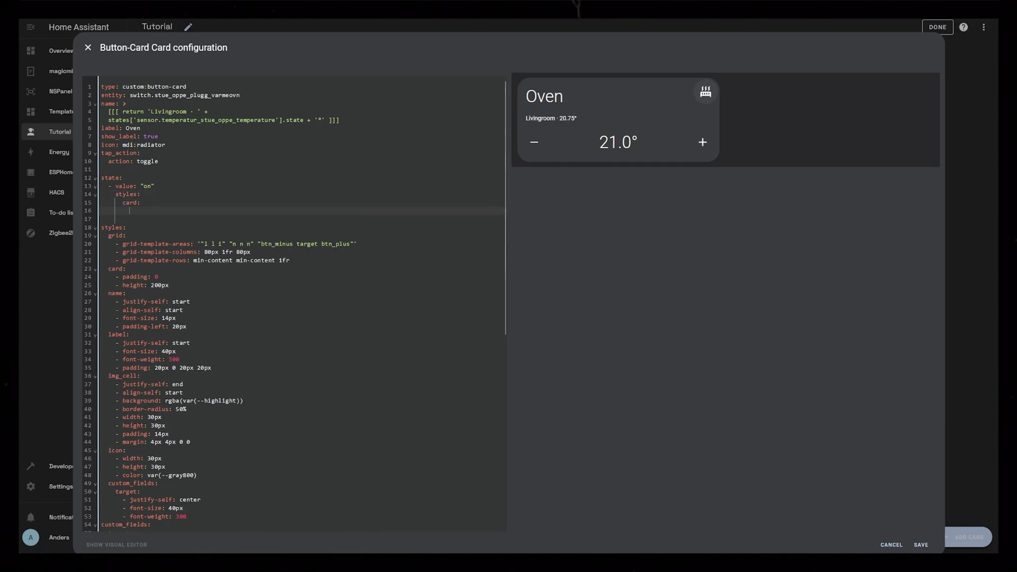
text(- background: var(--active-big)
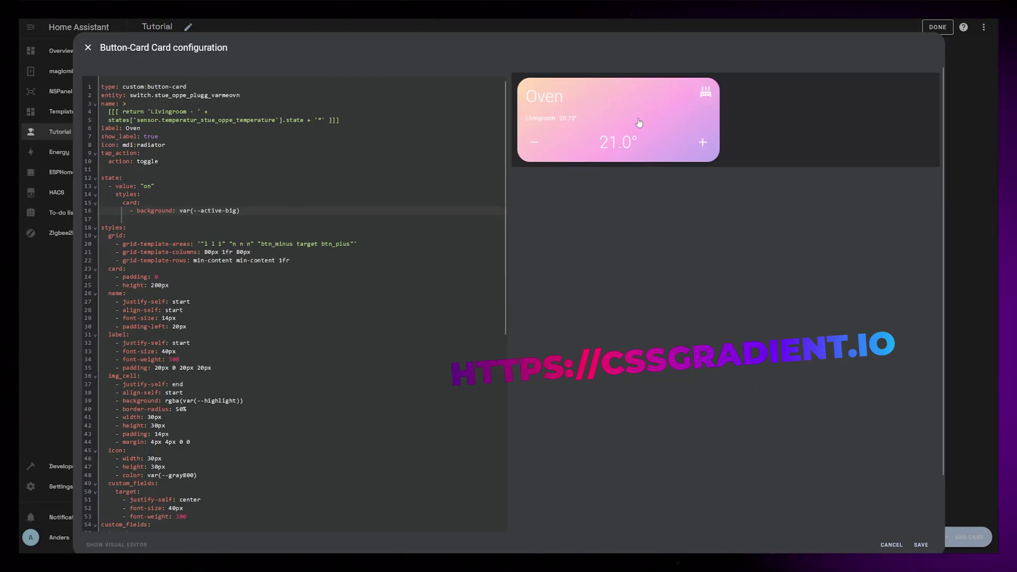
Step: Add empty name, icon, label and custom_fields keys below the card background in the "on" state's styles
key(Return)
key(BackSpace)
text(name:)
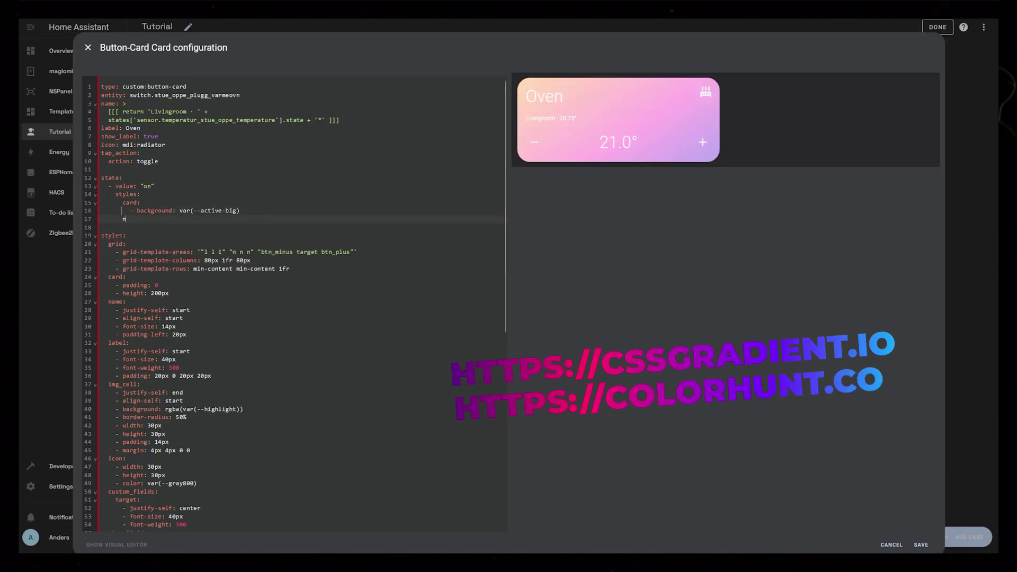
key(Return)
text(icon:)
key(Return)
text(label:)
key(Return)
text(custom_fields:)
key(Return)
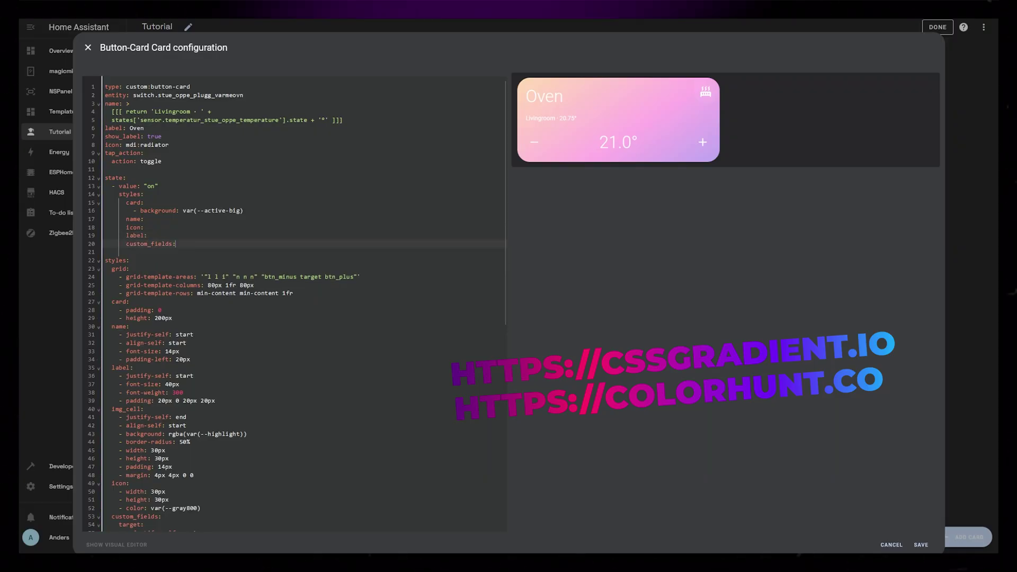
Step: Add a target entry under the "on" state's custom_fields with its color set to var(--black)
text(target:)
key(Return)
text(- color: var(--black))
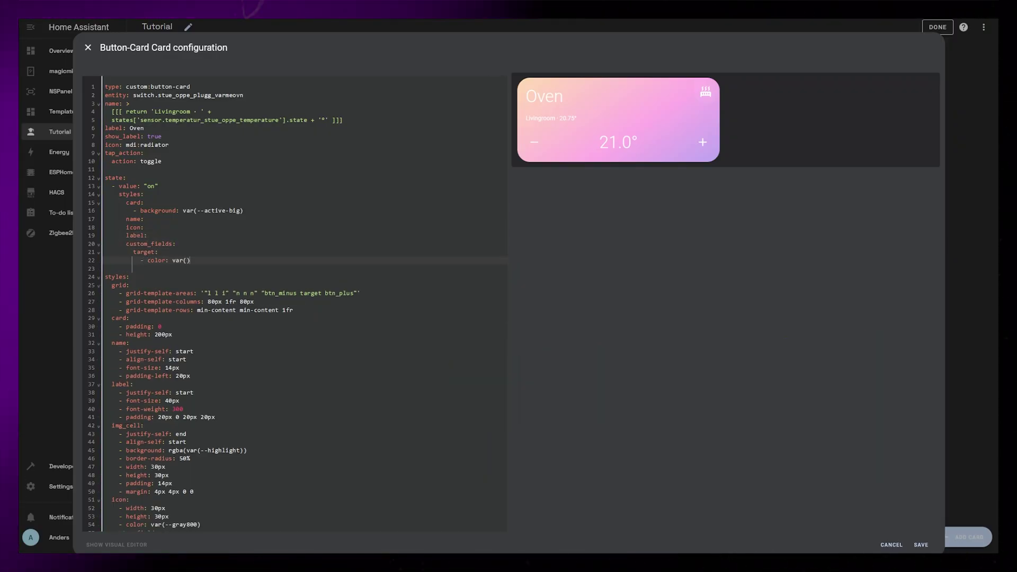
Step: Give the label, icon and name in the "on" state's styles the same color: var(--black) line
key(Return)
key(ctrl+c)
click(171, 236)
key(ctrl+v)
drag(220, 259, 95, 185)
key(ctrl+c)
click(151, 227)
key(ctrl+v)
click(150, 219)
key(ctrl+v)
Step: Insert a copy of the "on" state block below the entity line of the btn_plus card, indented to that card's level
scroll(172, 321, down, 5)
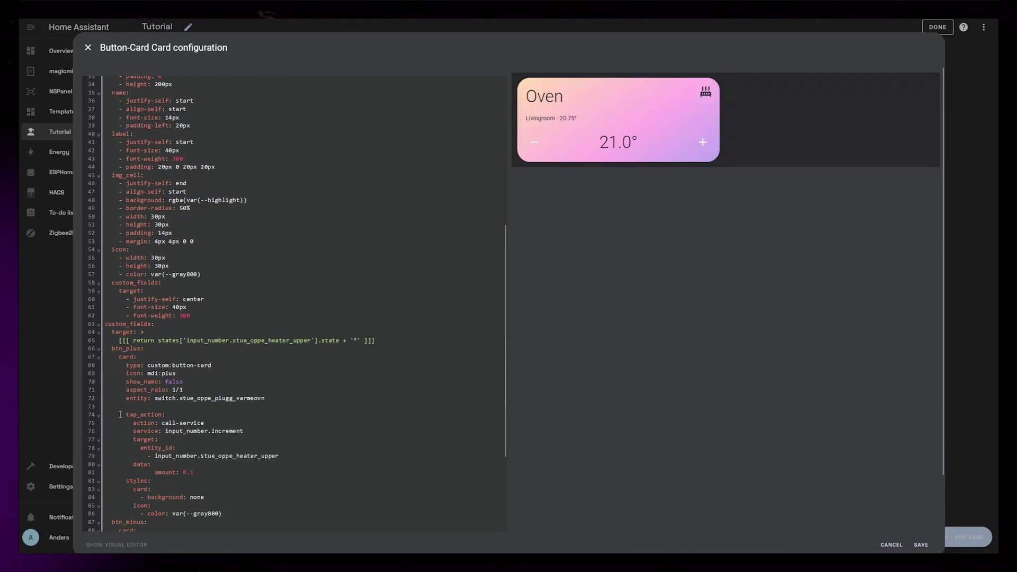
key(Return)
key(Return)
key(Up)
key(ctrl+v)
drag(208, 481, 104, 415)
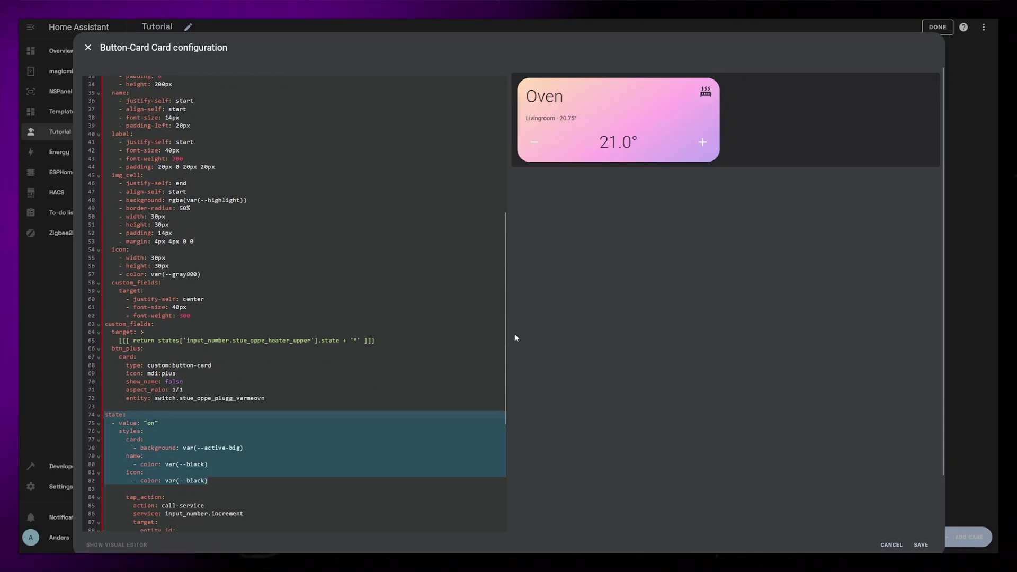
drag(505, 325, 511, 370)
key(Tab)
key(Tab)
key(Tab)
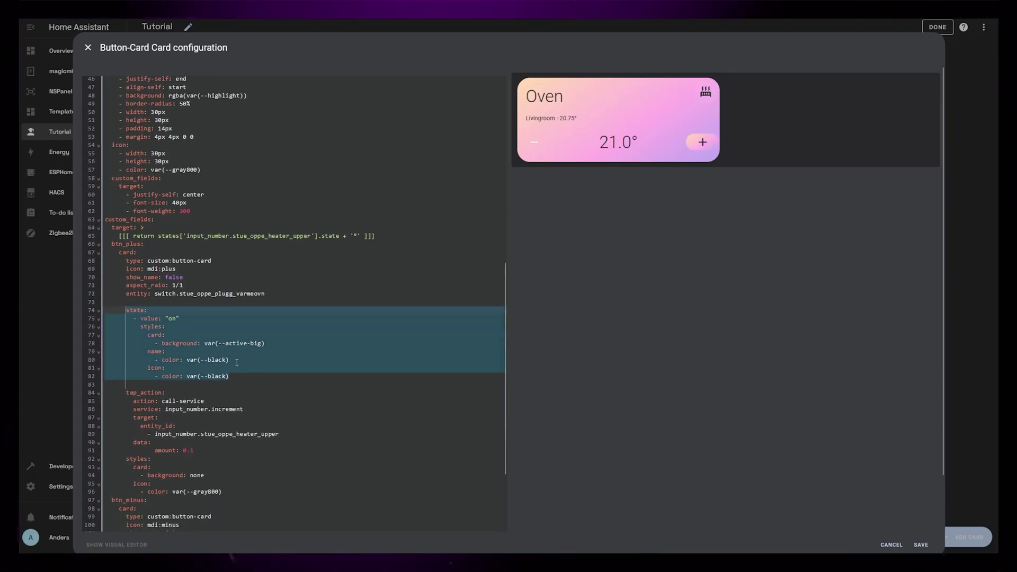
Step: Remove the card background and name color from btn_plus's "on" state, keeping only the icon color
drag(265, 343, 94, 309)
key(BackSpace)
key(BackSpace)
Step: Add the "on" state block with icon color var(--black) below the entity line of the btn_minus card
drag(505, 292, 506, 337)
click(281, 421)
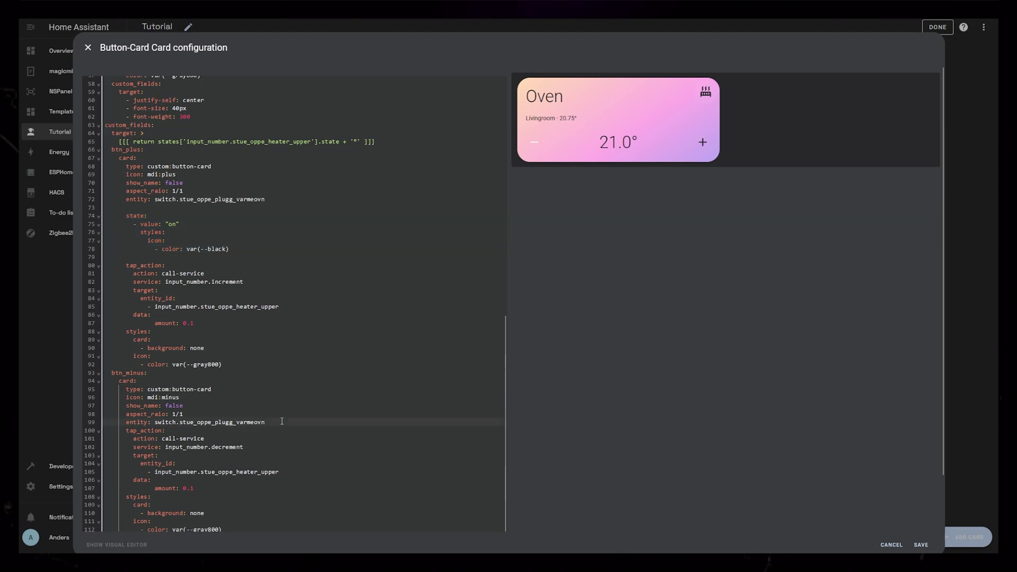
key(Return)
key(Return)
key(Return)
key(Up)
scroll(282, 421, up, 10)
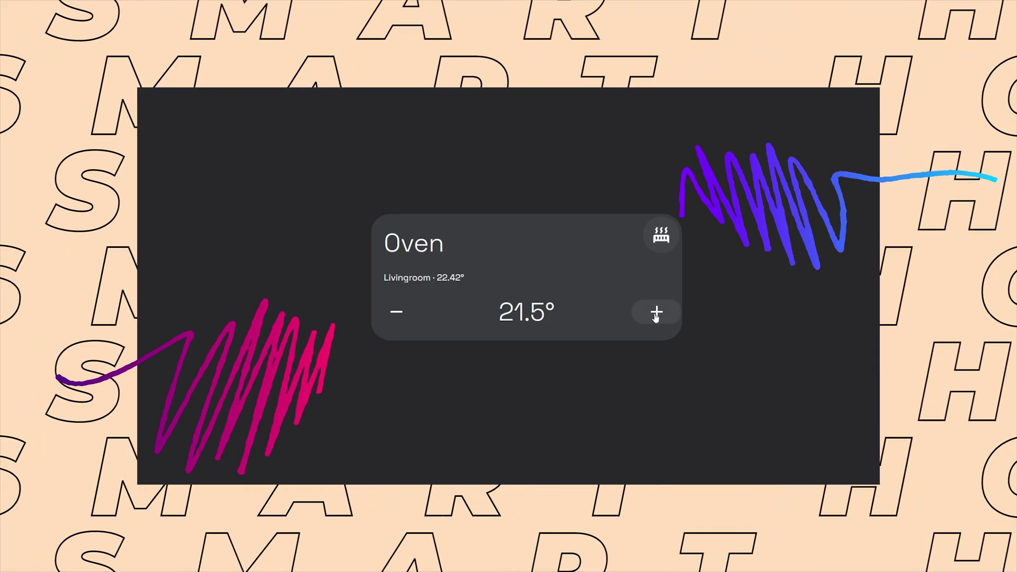
Step: Test the Oven card by adjusting the target temperature to 21.0° and toggling the heater on and back off
click(656, 311)
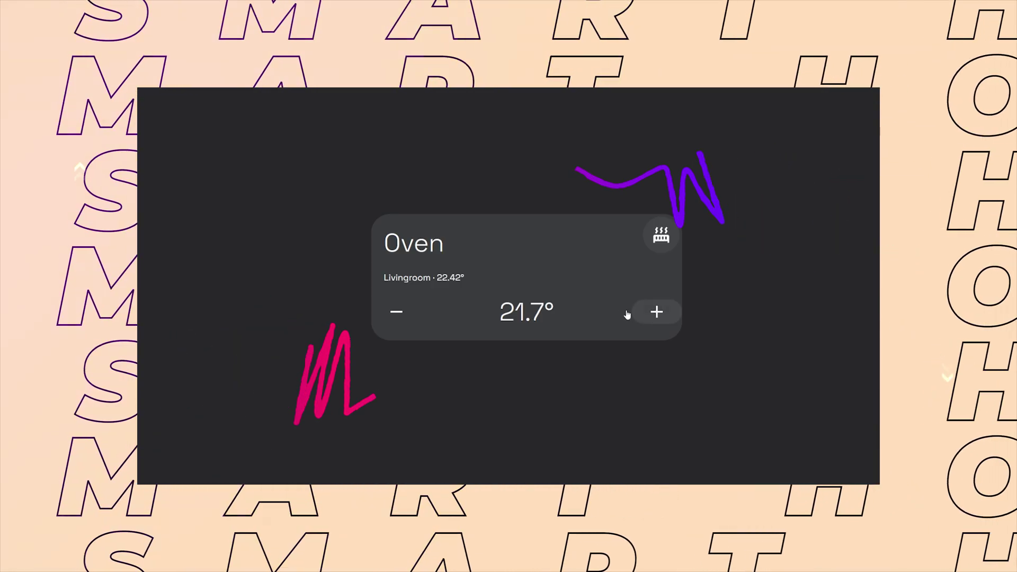
click(403, 316)
click(402, 316)
click(403, 316)
click(402, 316)
click(402, 316)
click(402, 316)
click(401, 317)
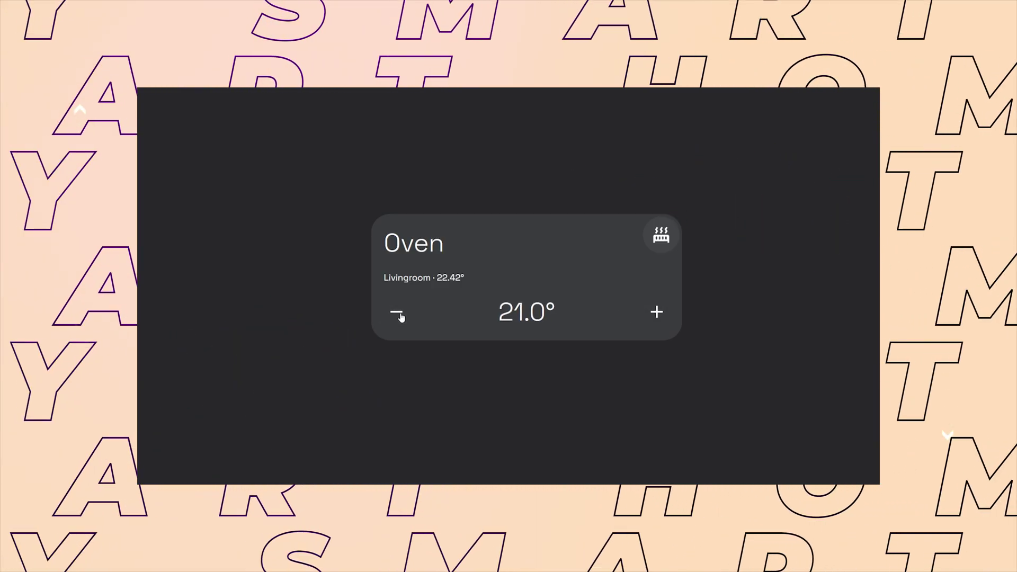
click(552, 257)
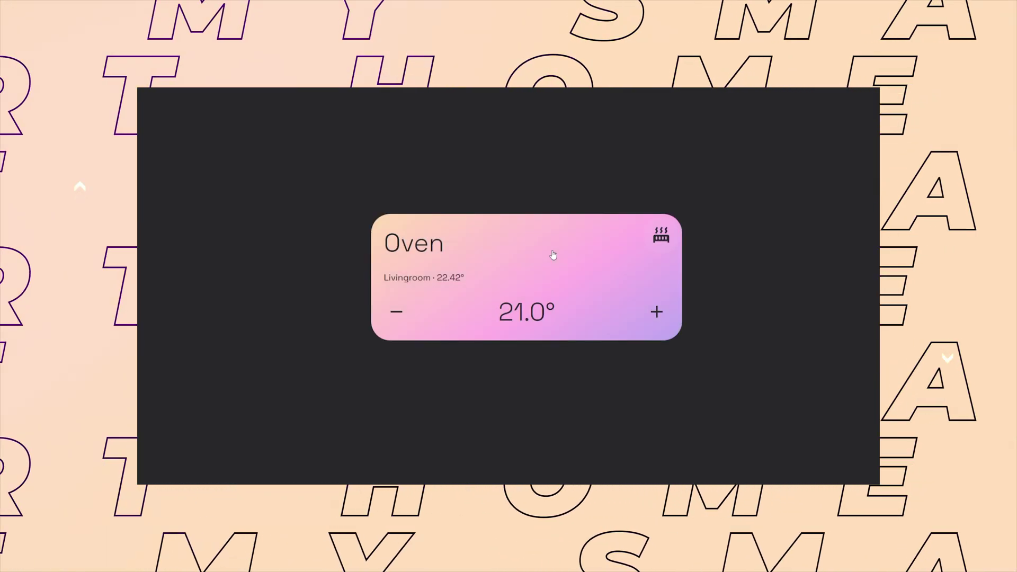
click(552, 246)
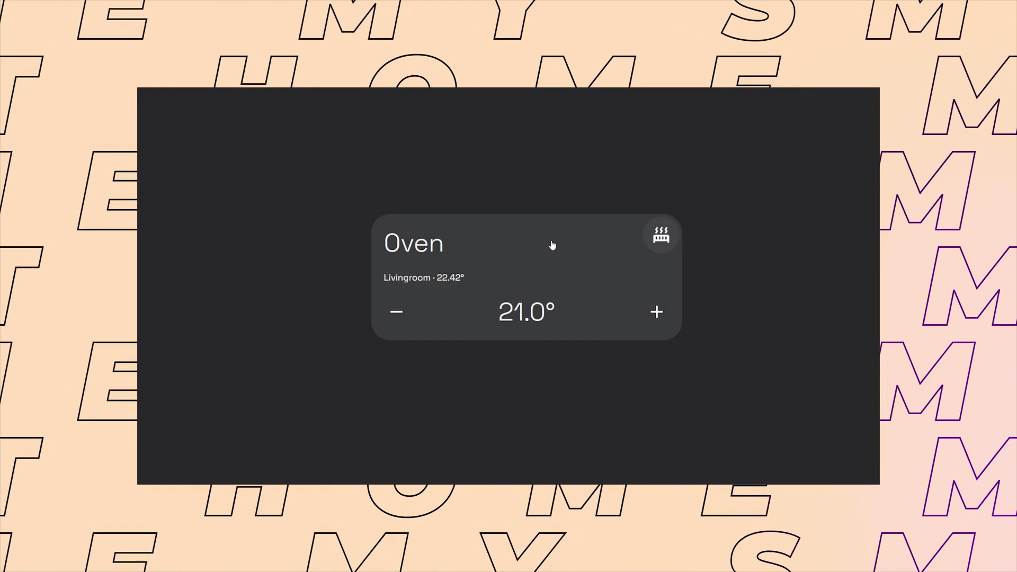